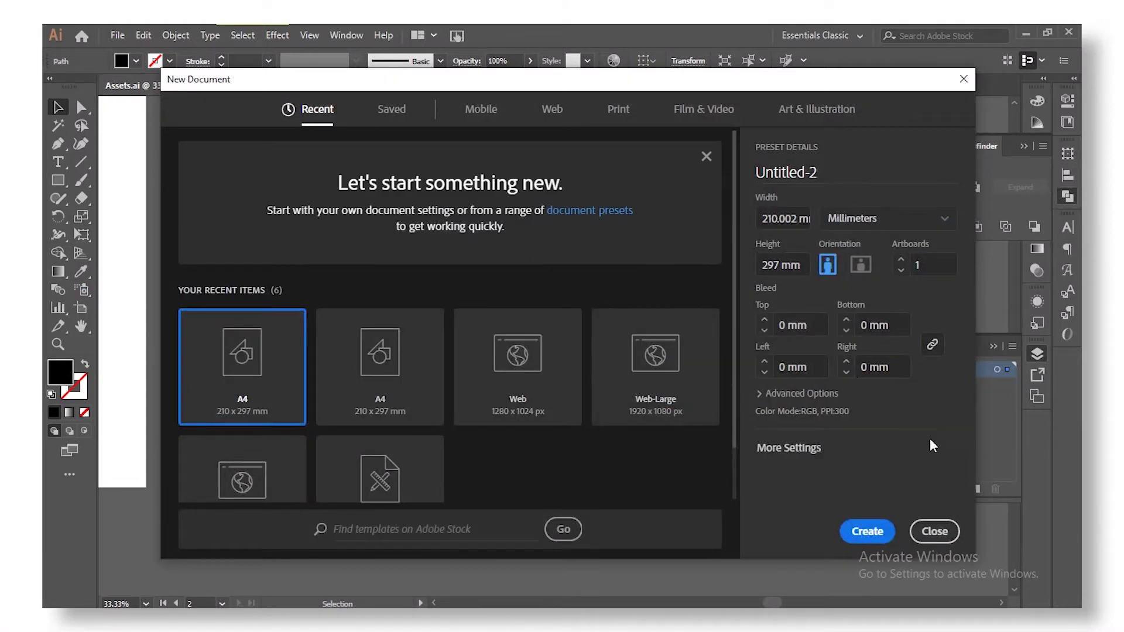
Create a new document from the recent A4 preset.
left_click(878, 527)
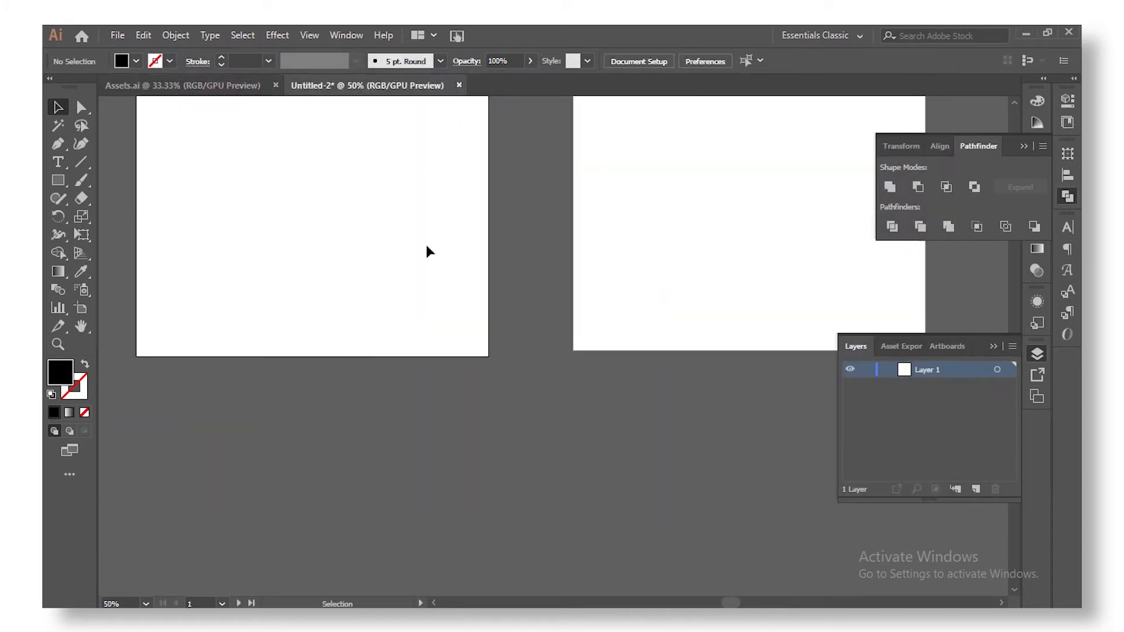
left_click_drag(511, 244, 524, 364)
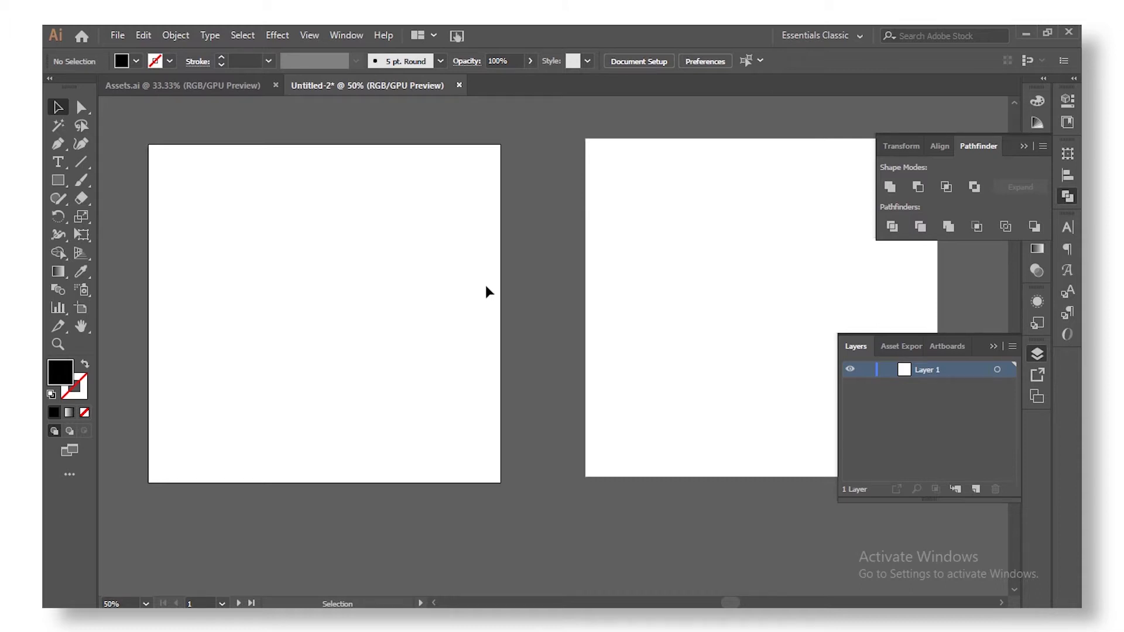
scroll(358, 271, "up", 2)
scroll(363, 276, "down", 2)
left_click_drag(363, 276, 524, 291)
scroll(520, 287, "up", 1)
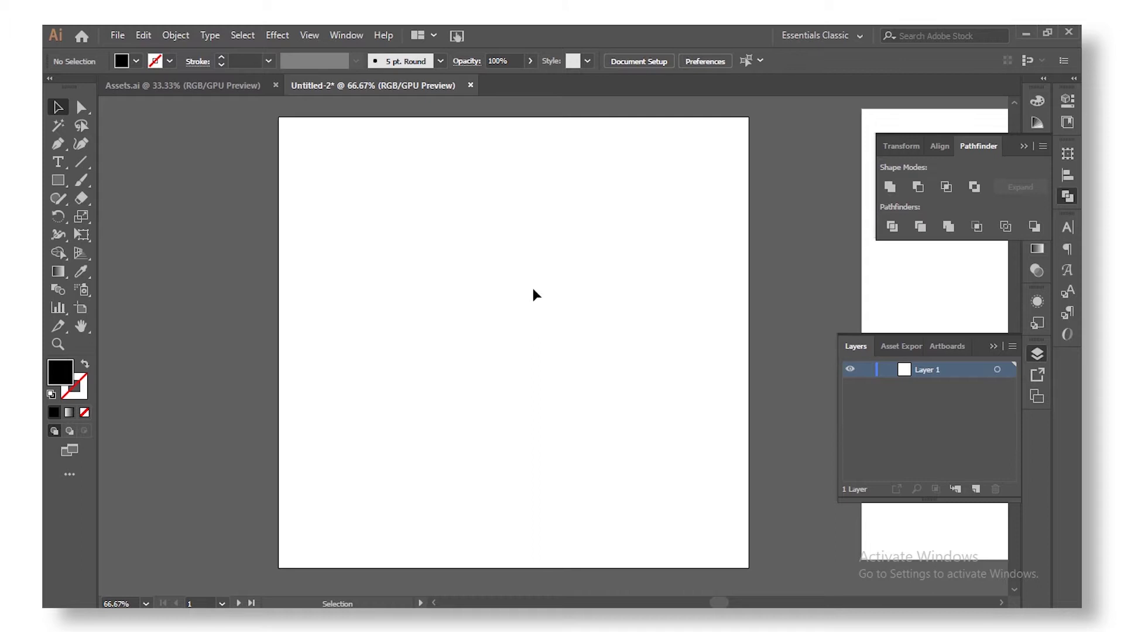
Add a line of point text in the Giga font reading "by" followed by the person's name.
key("t")
left_click(434, 294)
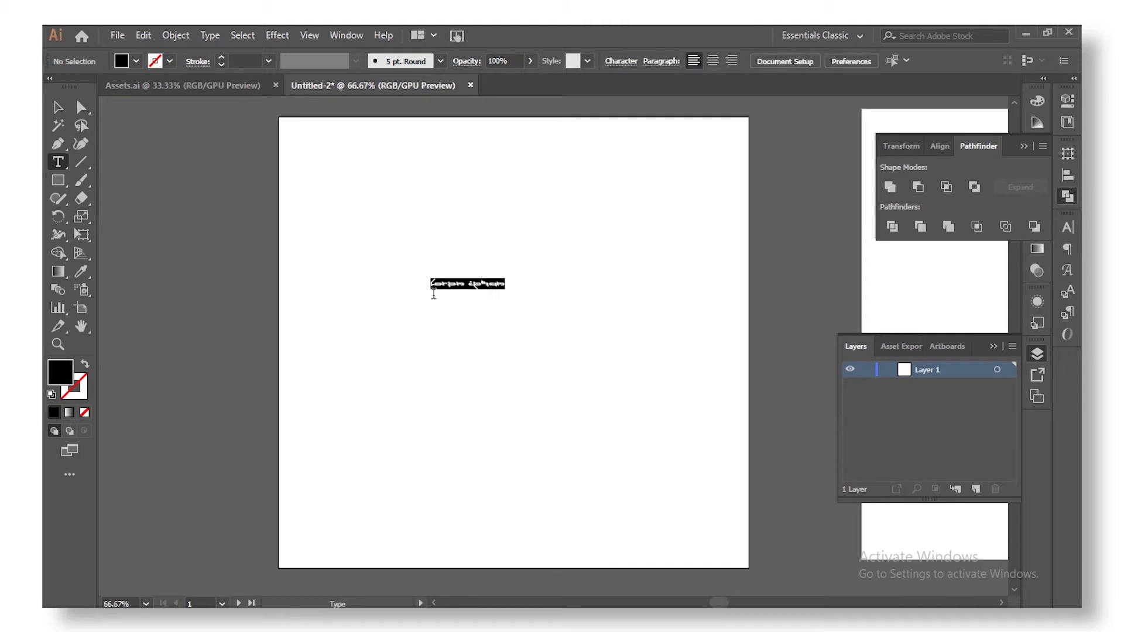
type("Be")
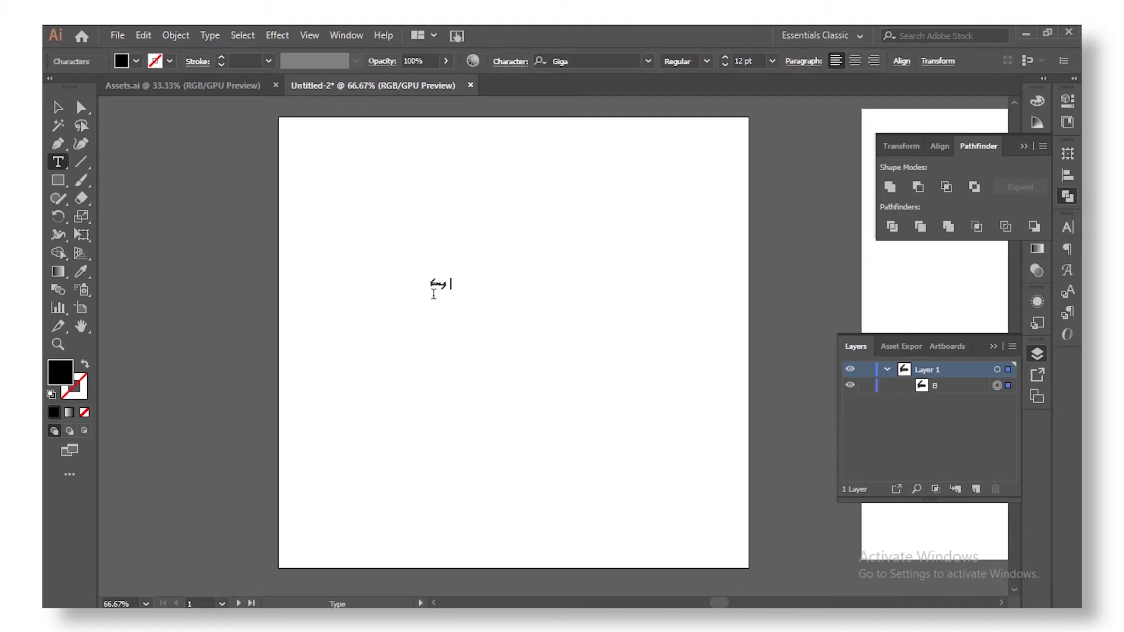
type(" Bold")
key("BackSpace")
key("BackSpace")
key("BackSpace")
key("BackSpace")
type("ha")
key("BackSpace")
type("urshed")
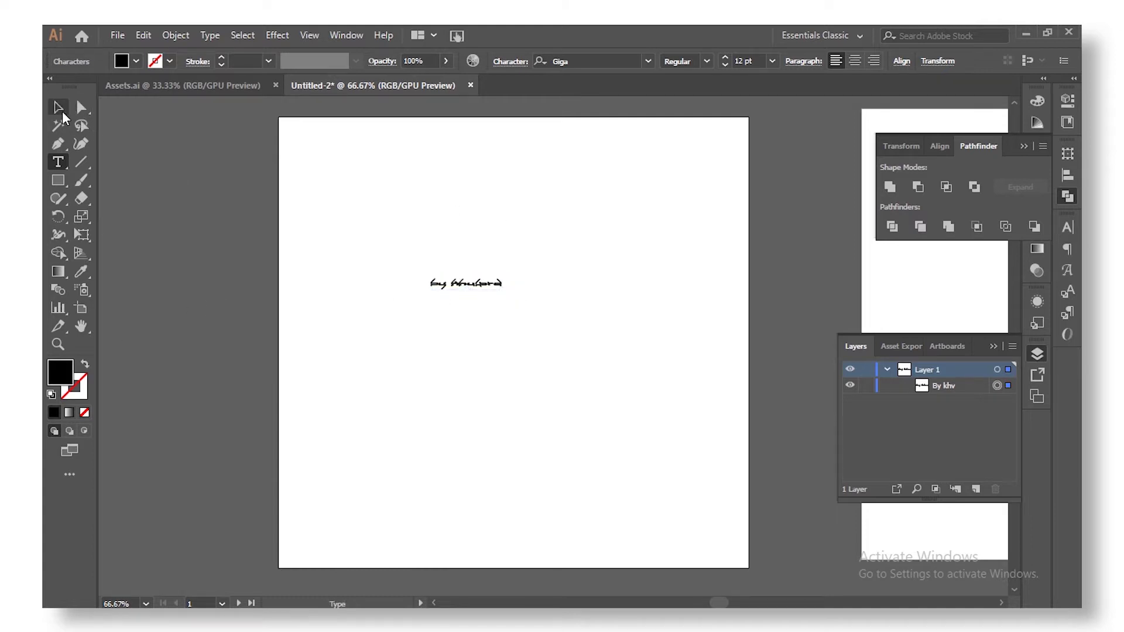
Enlarge the text to about 65 pt and position it across the middle of the first artboard.
left_click(60, 110)
left_click_drag(510, 290, 633, 378)
left_click_drag(563, 293, 595, 336)
left_click_drag(673, 369, 705, 387)
left_click_drag(598, 331, 618, 307)
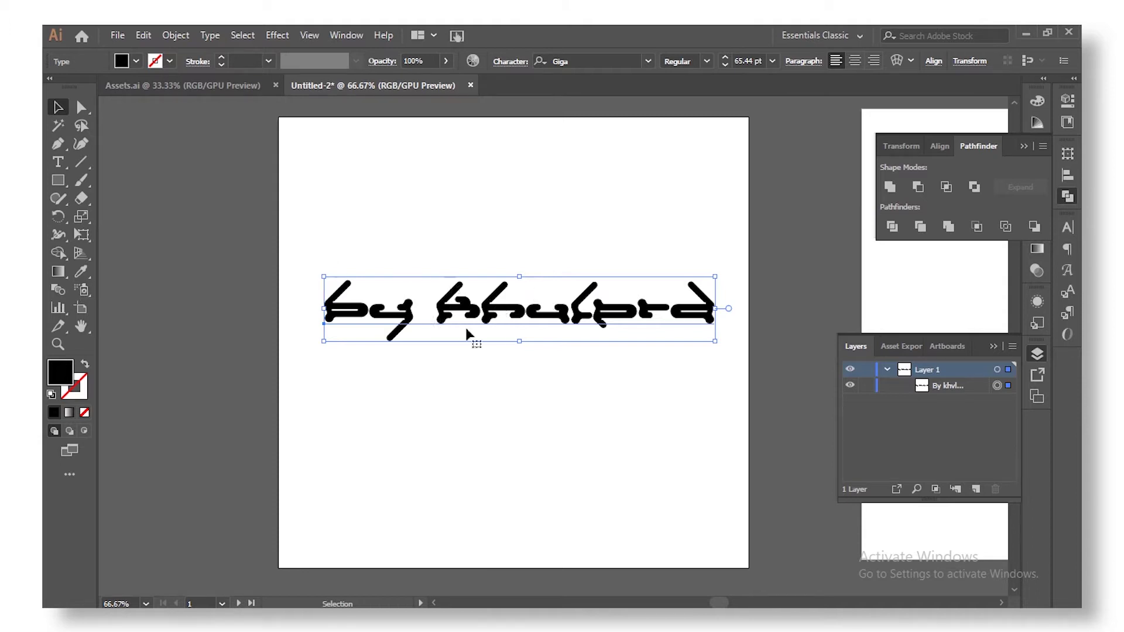
Slant the lettering to the right with Free Transform and reposition it on the artboard.
left_click(86, 240)
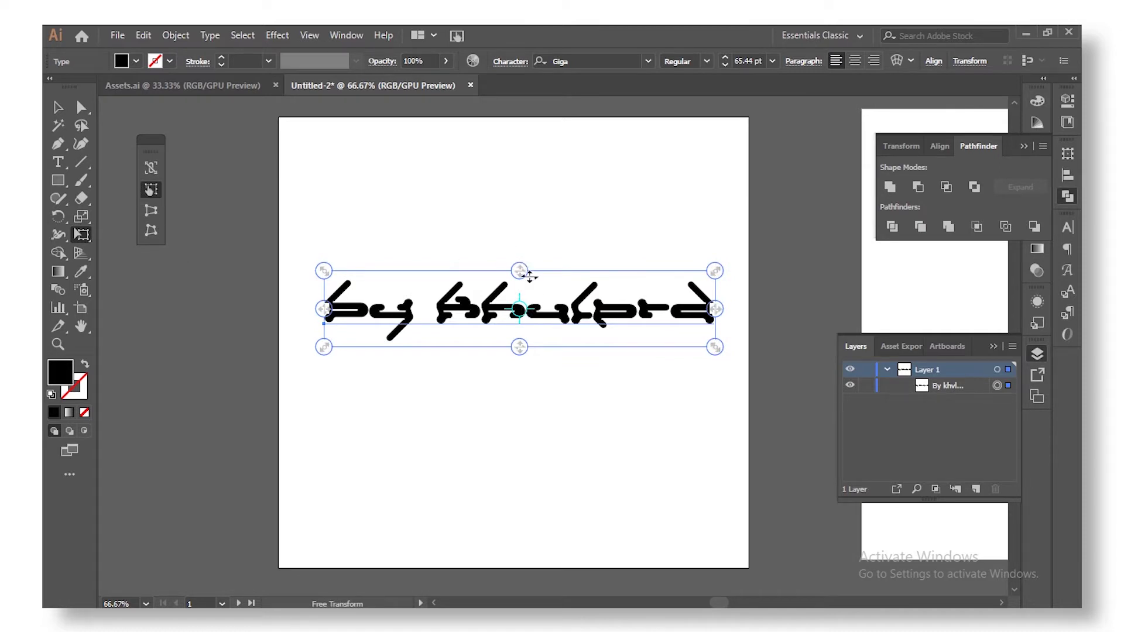
left_click_drag(520, 272, 553, 281)
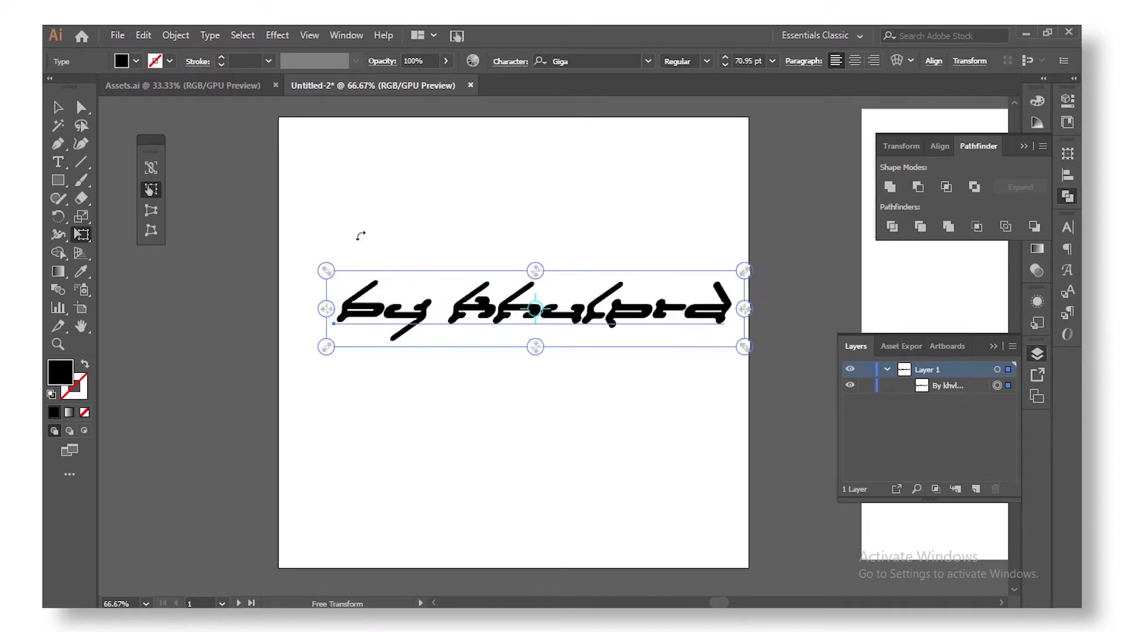
left_click(56, 109)
left_click_drag(519, 307, 511, 315)
Convert the slanted text to outlines and make the letters one compound path.
right_click(515, 316)
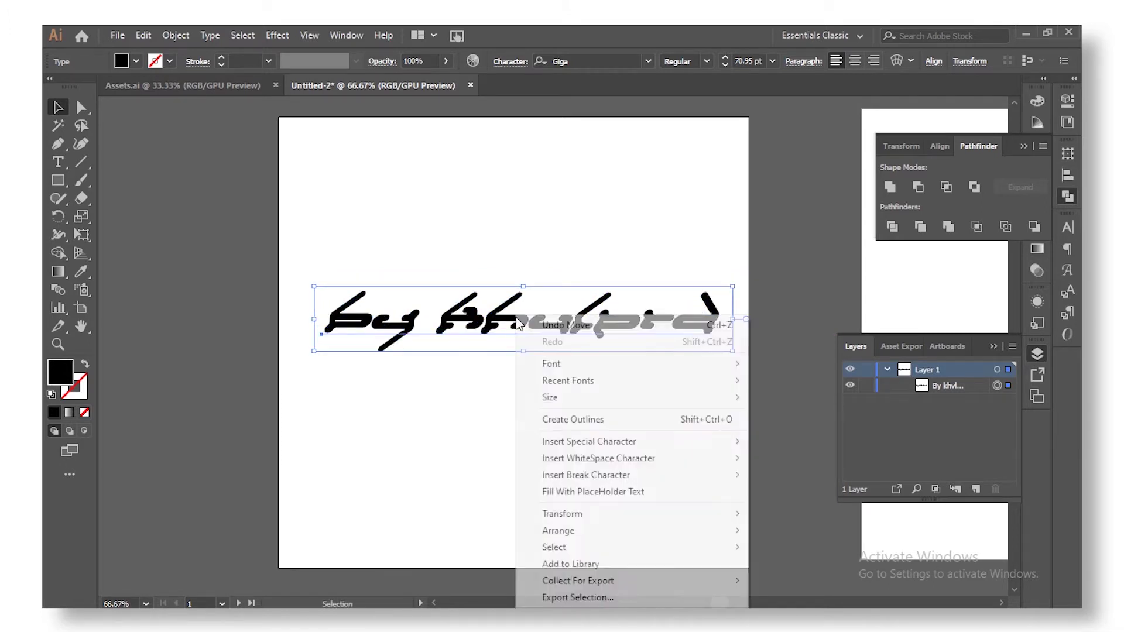
left_click(586, 420)
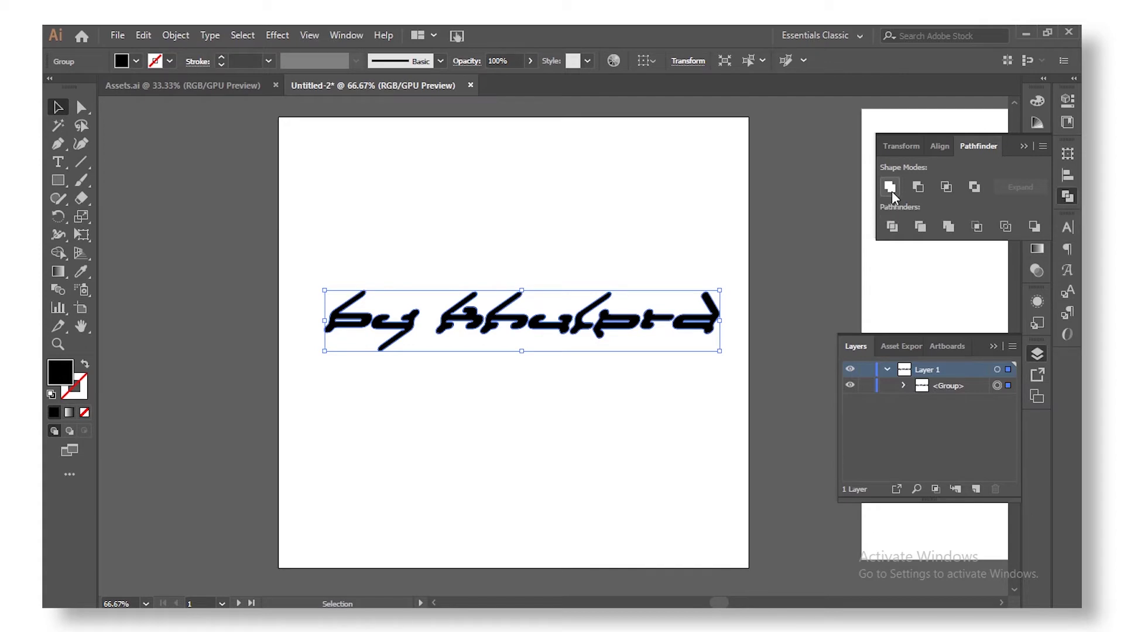
left_click(177, 36)
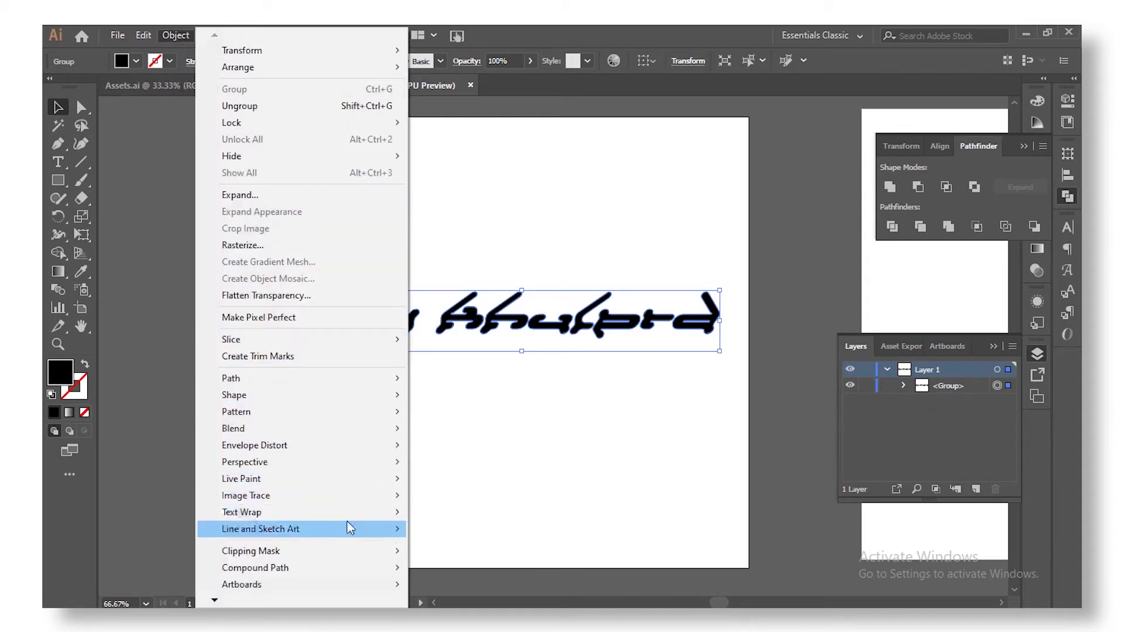
mouse_move(338, 566)
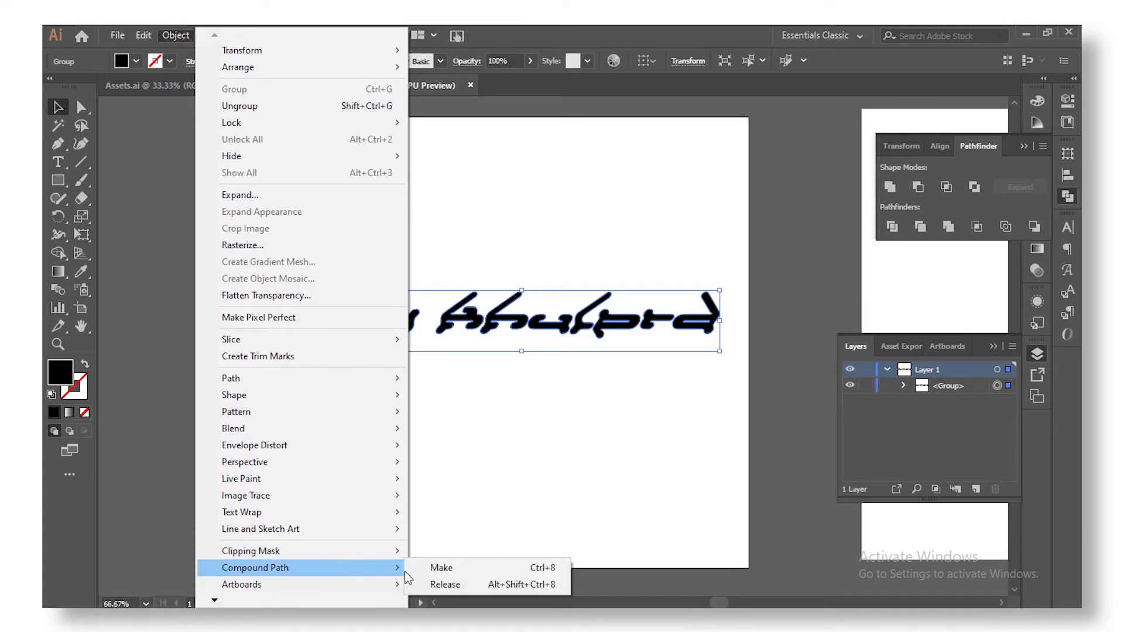
left_click(426, 571)
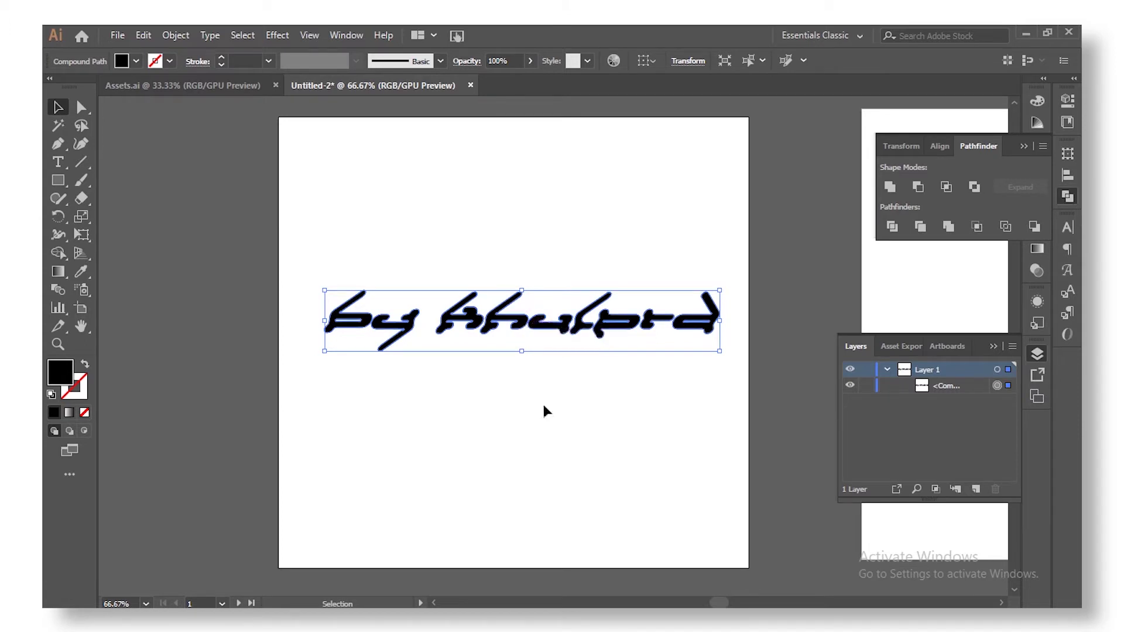
Offset the lettering's compound path by 4 mm with round joins, previewing the result.
left_click(525, 438)
left_click(524, 331)
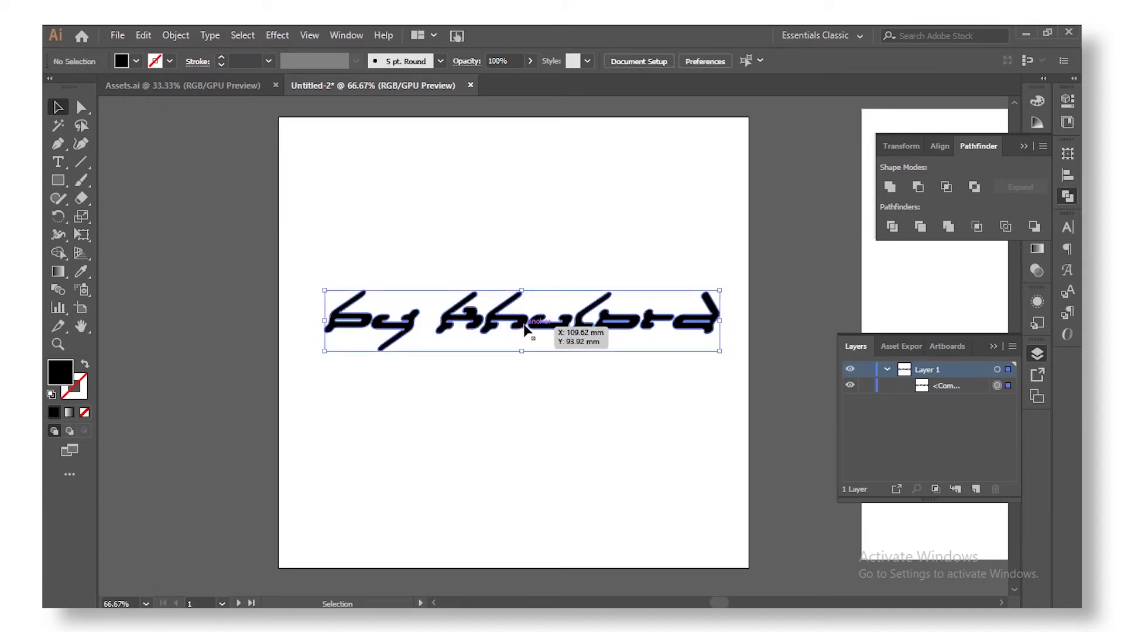
left_click(183, 34)
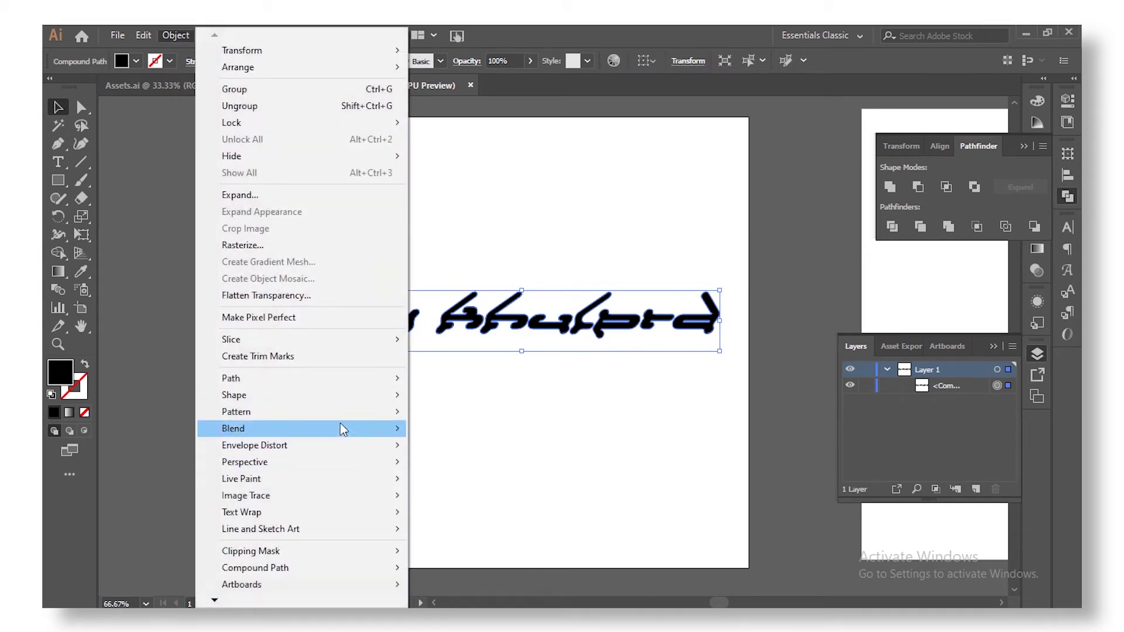
mouse_move(343, 429)
mouse_move(336, 378)
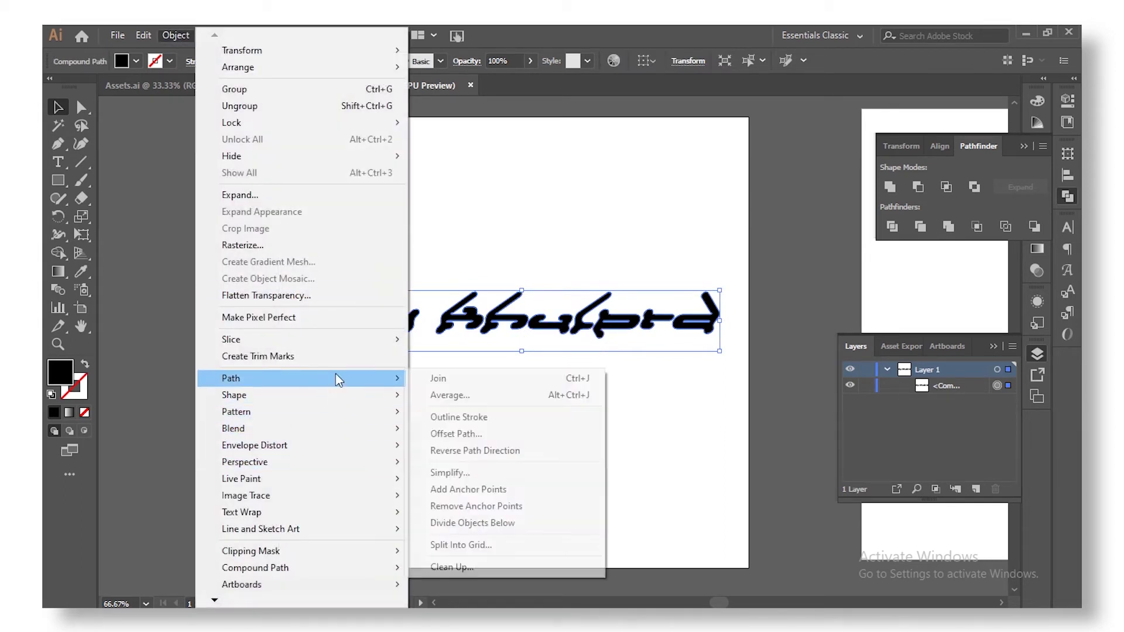
left_click(558, 438)
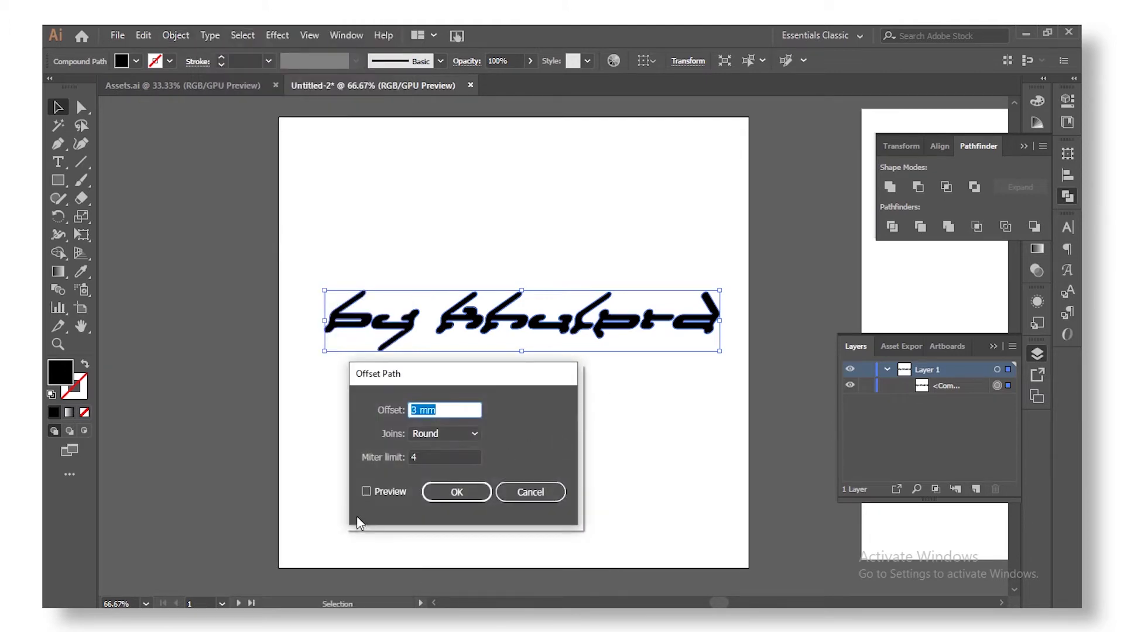
left_click(375, 495)
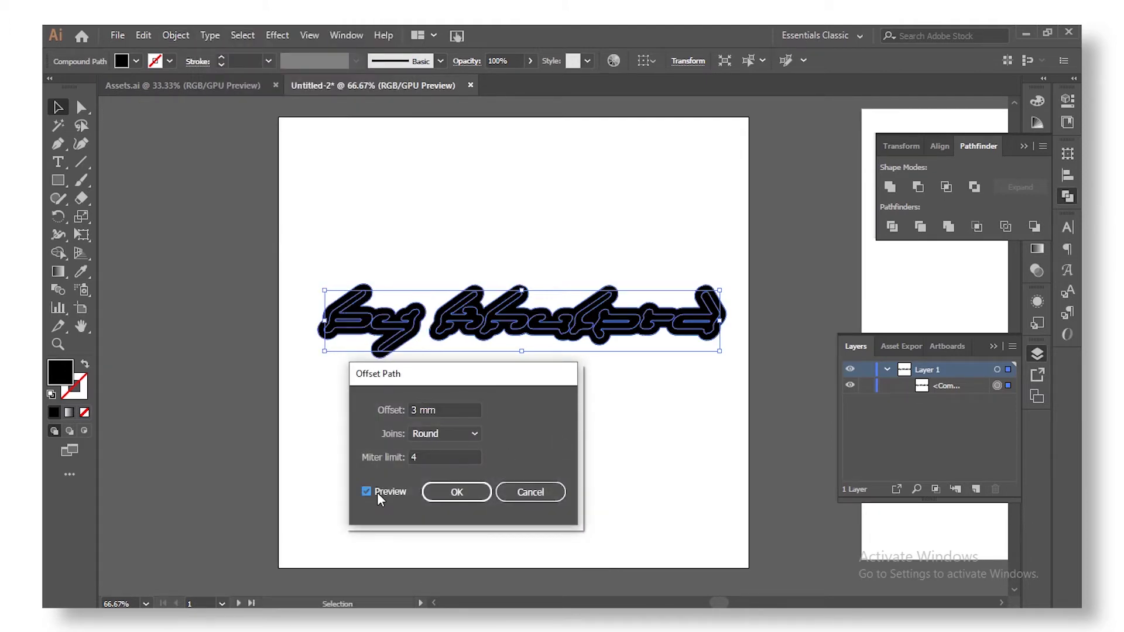
left_click(434, 435)
left_click(465, 432)
left_click(420, 414)
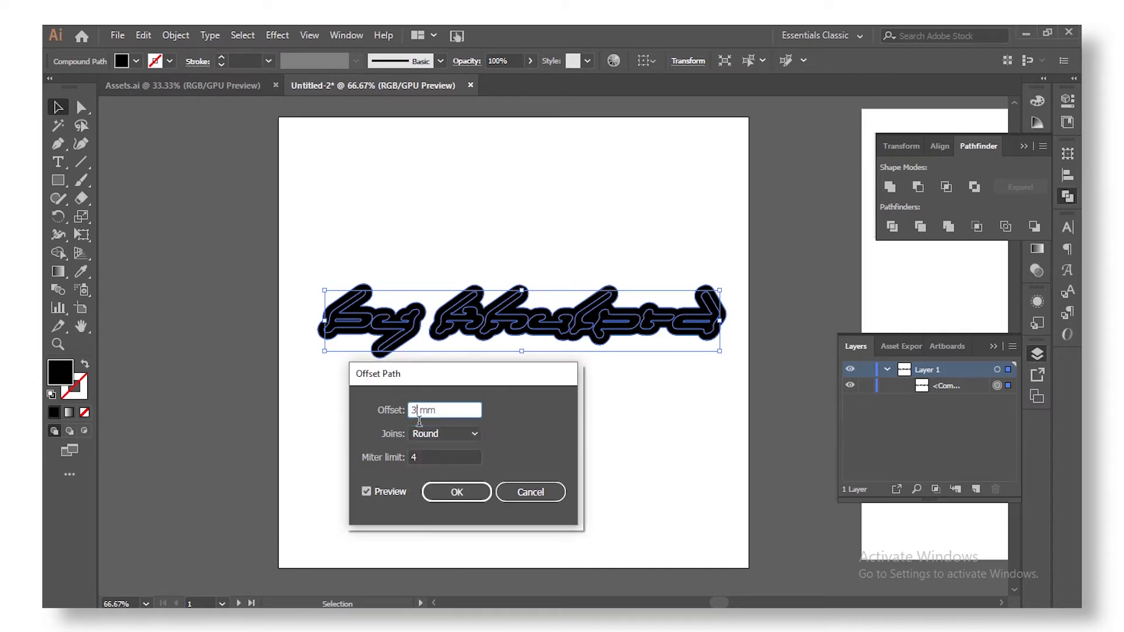
double_click(419, 417)
key("Up")
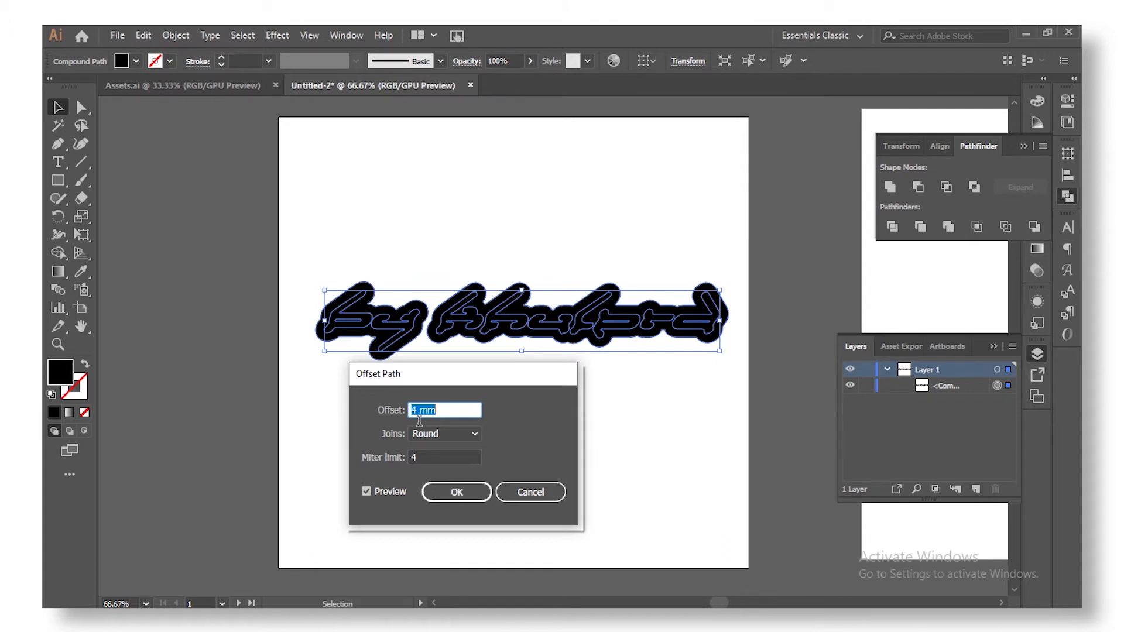
left_click(455, 493)
left_click(532, 392)
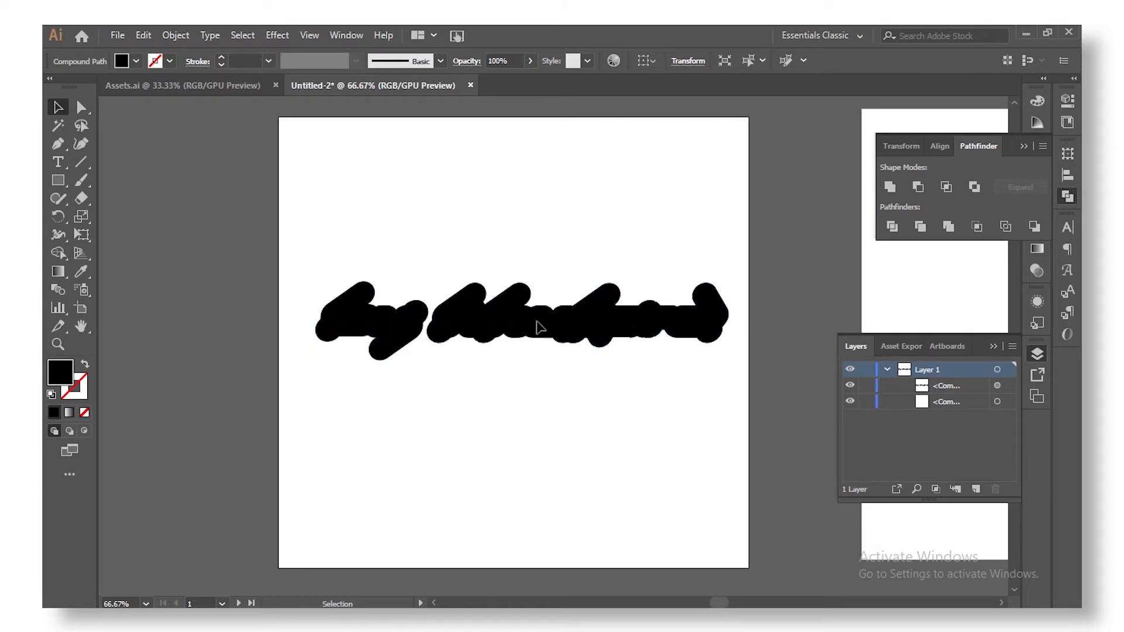
Try moving the original lettering below its offset shape to compare the two, and undo the move.
left_click(540, 326)
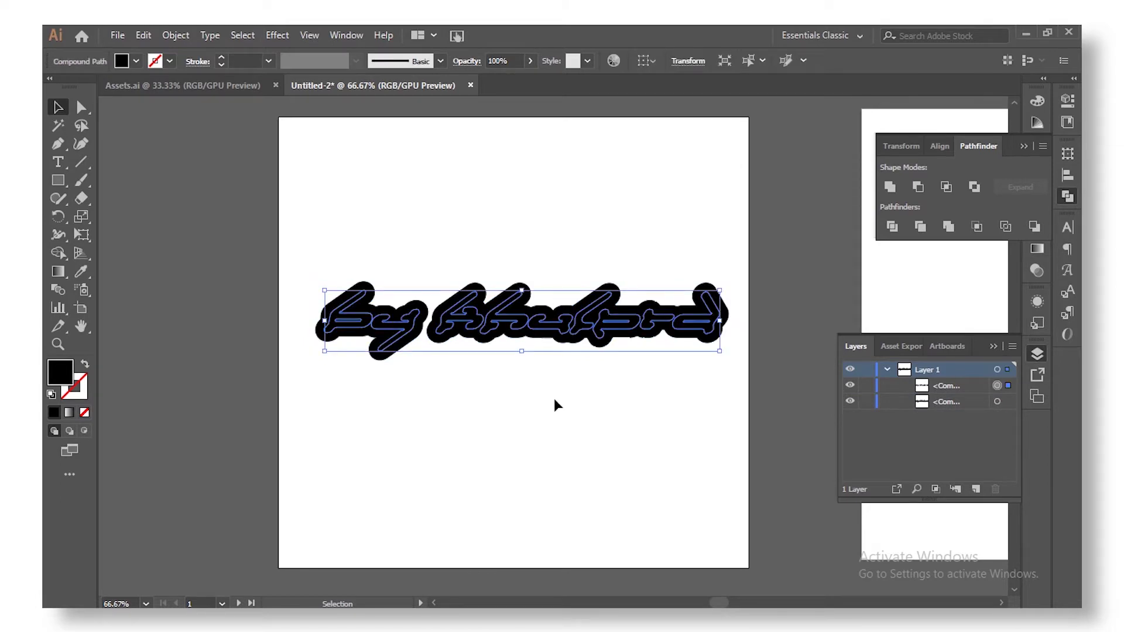
left_click(593, 402)
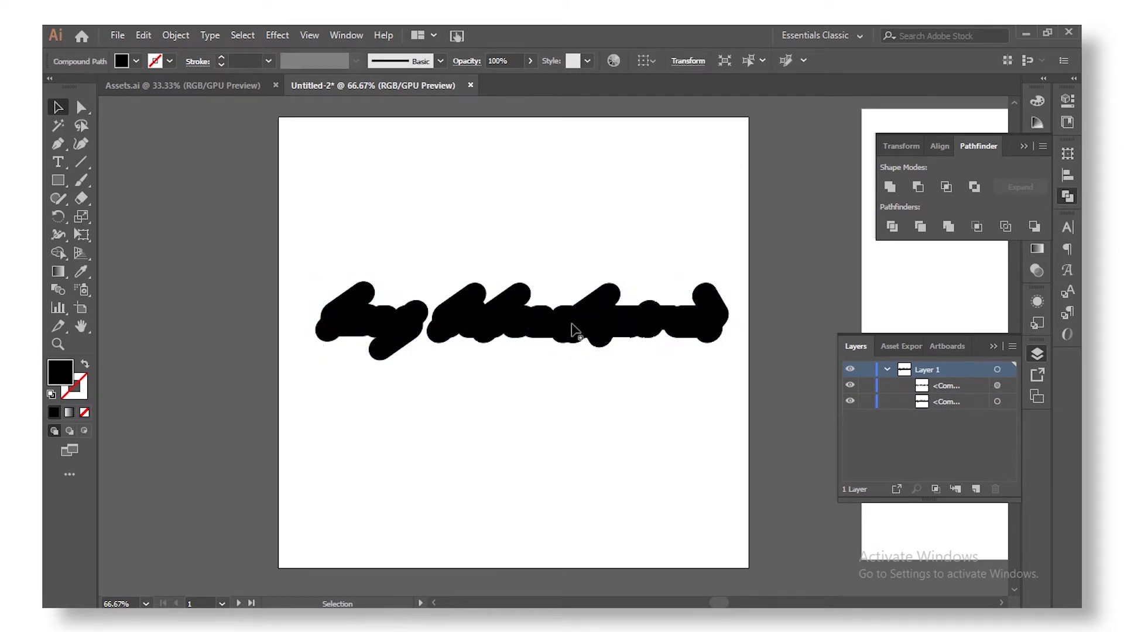
left_click(520, 339)
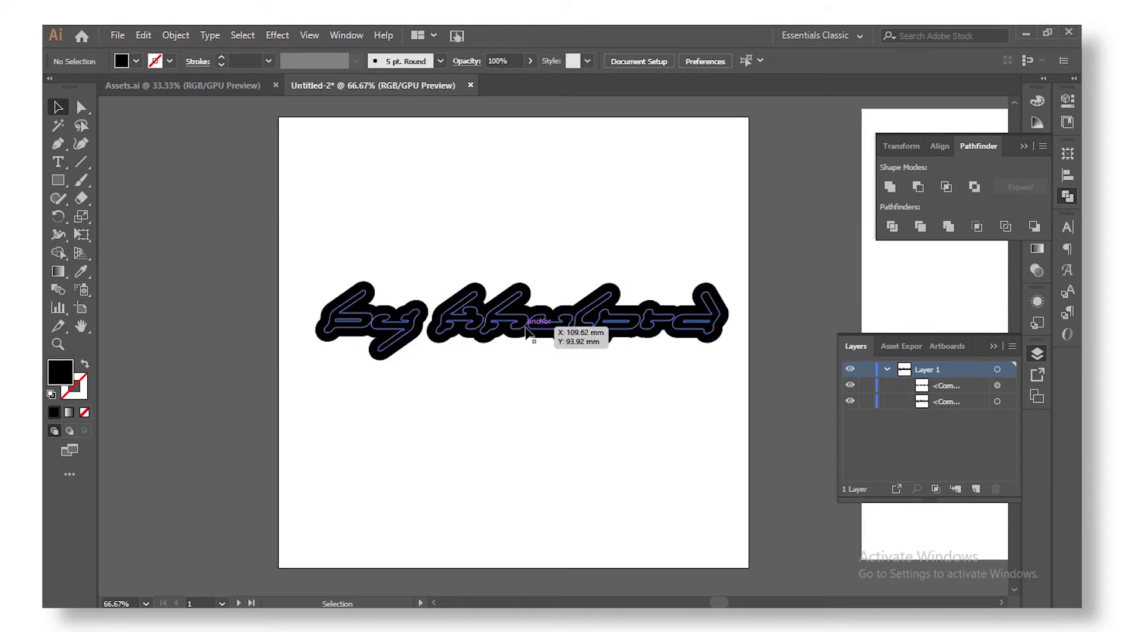
left_click_drag(525, 331, 531, 402)
left_click(572, 346)
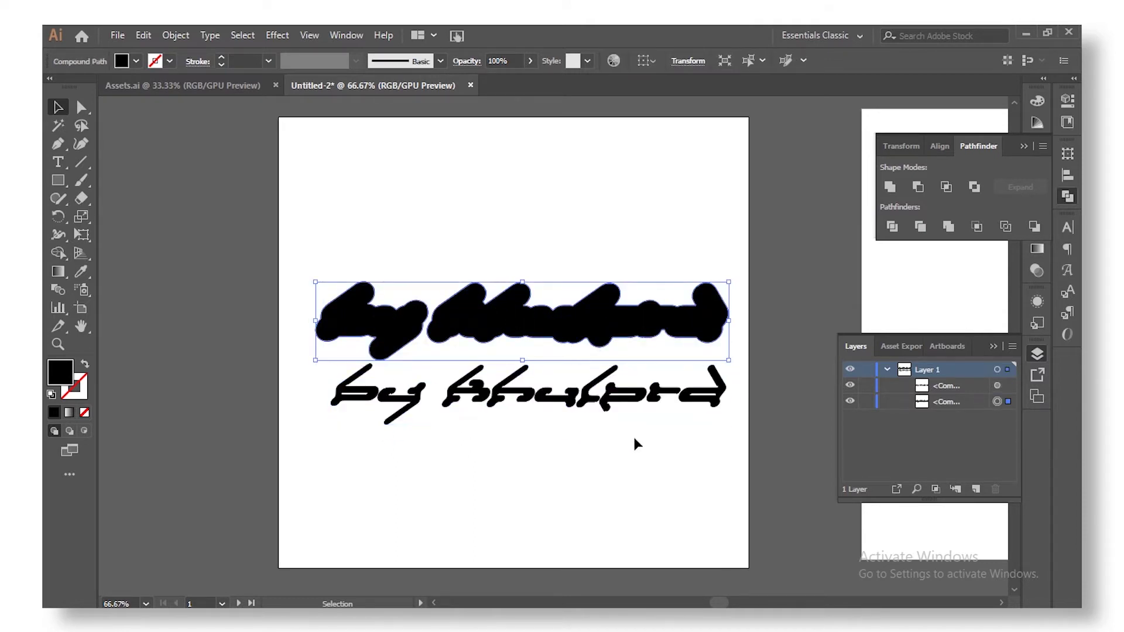
left_click(603, 398)
key("v")
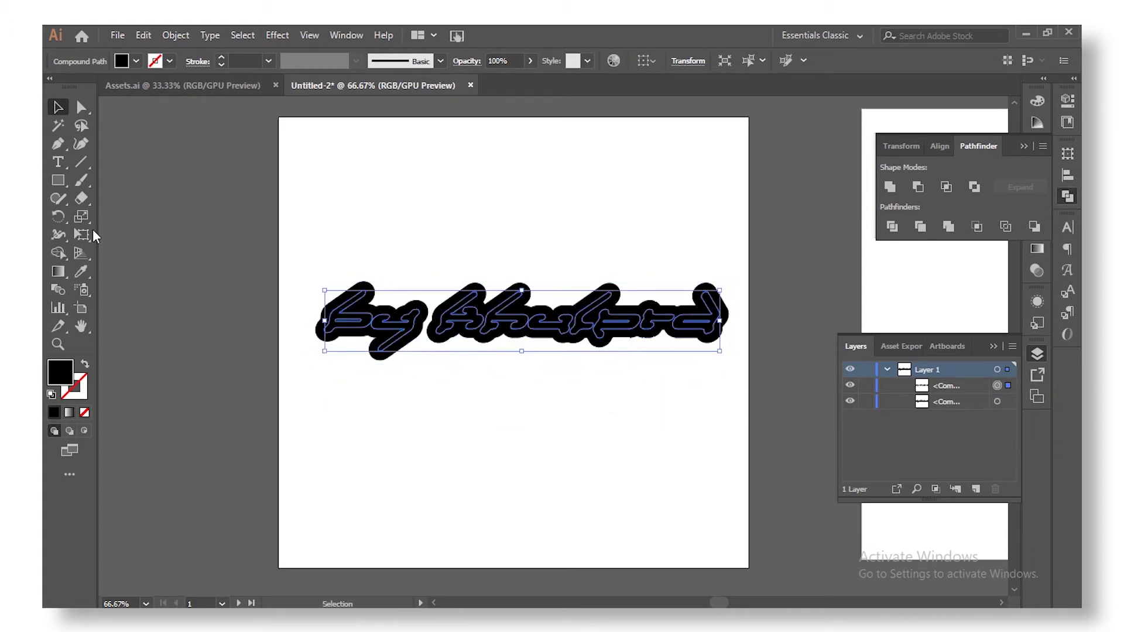
Fill the original lettering with white, leaving the offset shape black, and deselect it.
left_click(136, 62)
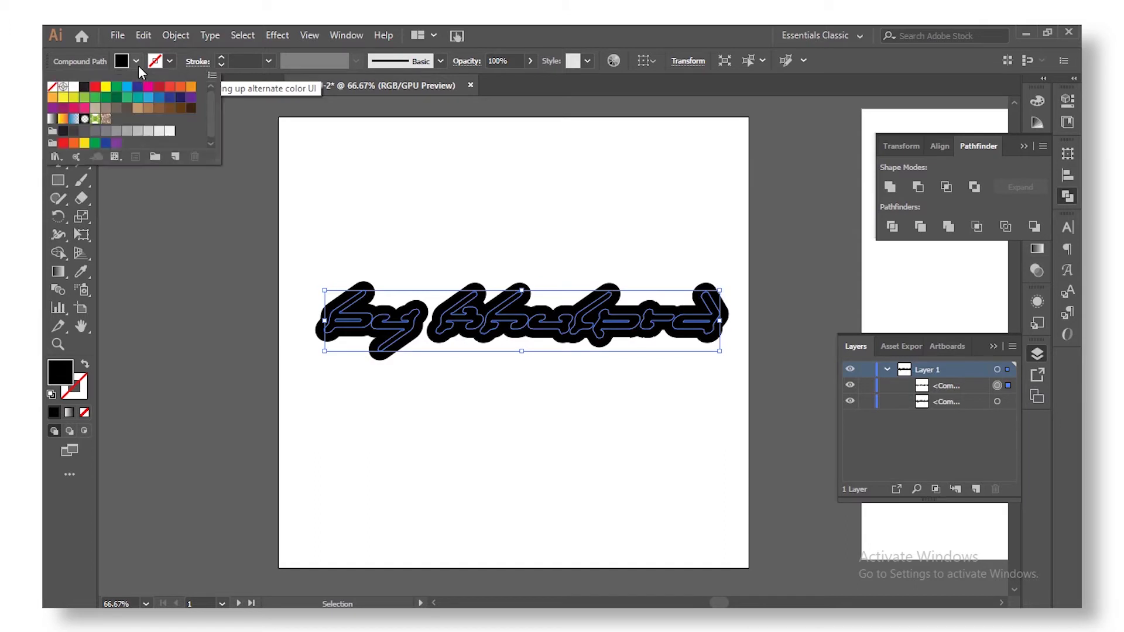
left_click(74, 86)
left_click(240, 257)
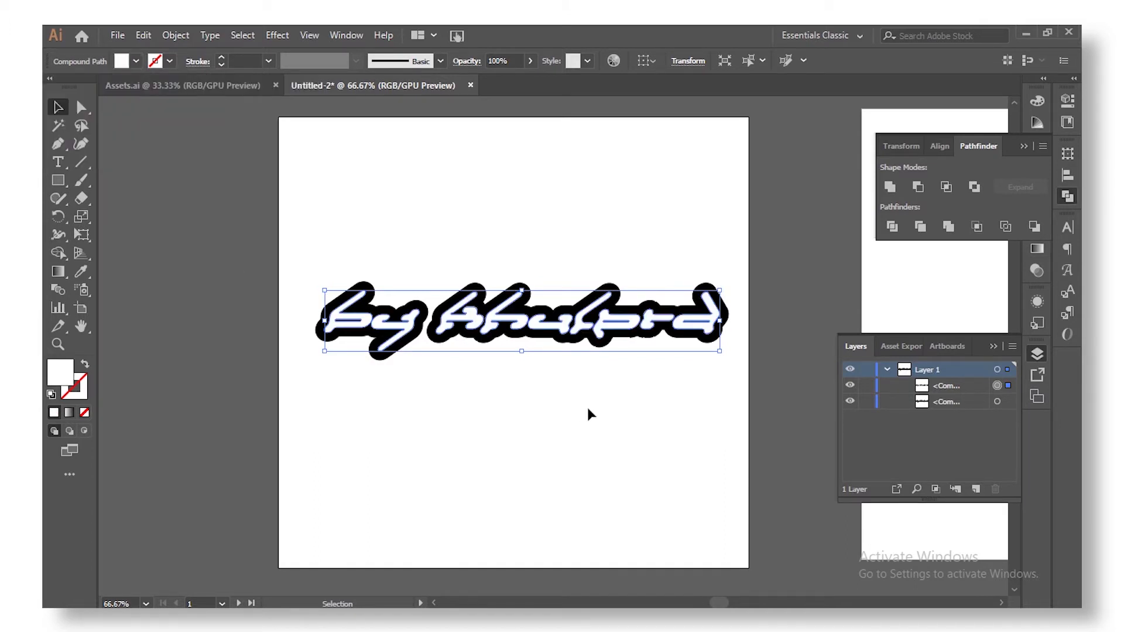
left_click(659, 382)
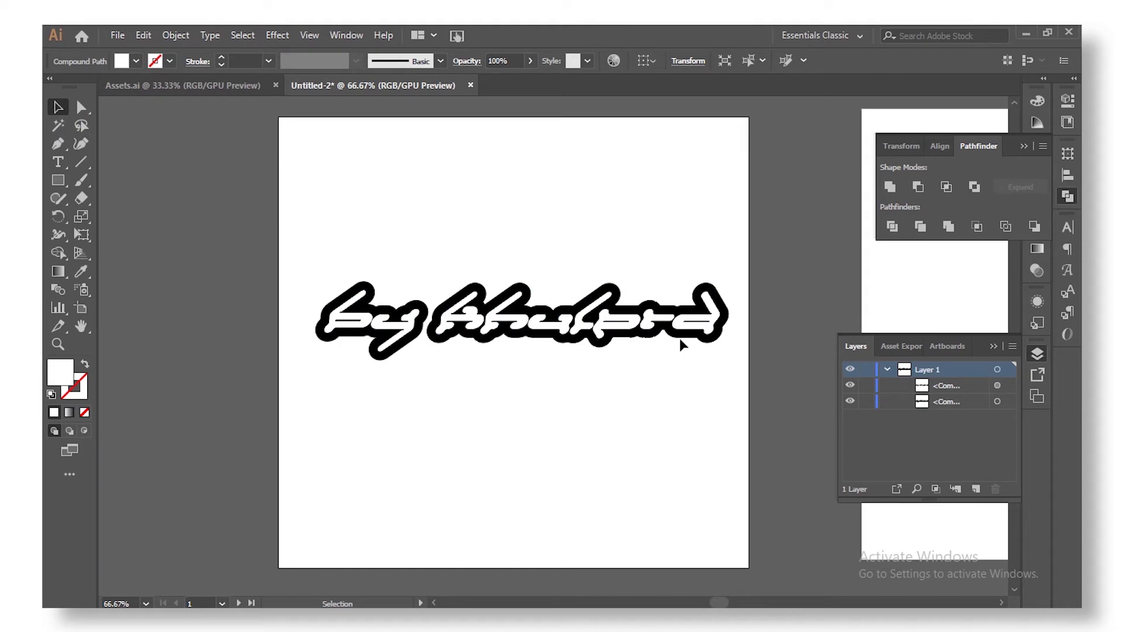
Examine the white lettering and the black offset outline around it up close.
scroll(681, 346, "up", 2)
left_click(592, 332)
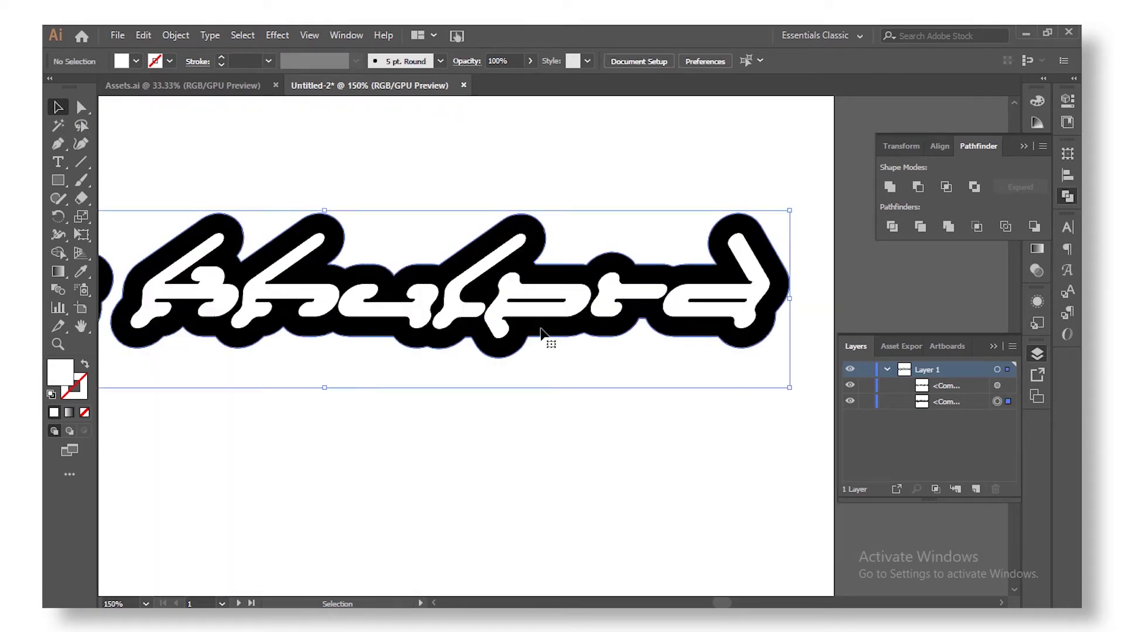
left_click(577, 315)
scroll(530, 454, "down", 2)
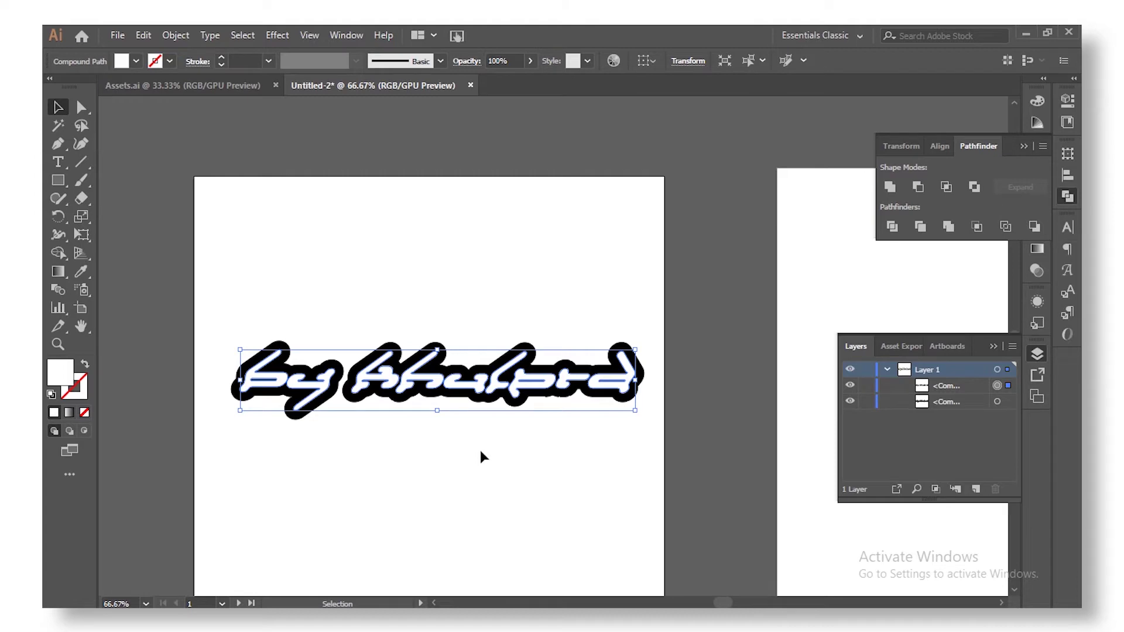
scroll(483, 325, "up", 3)
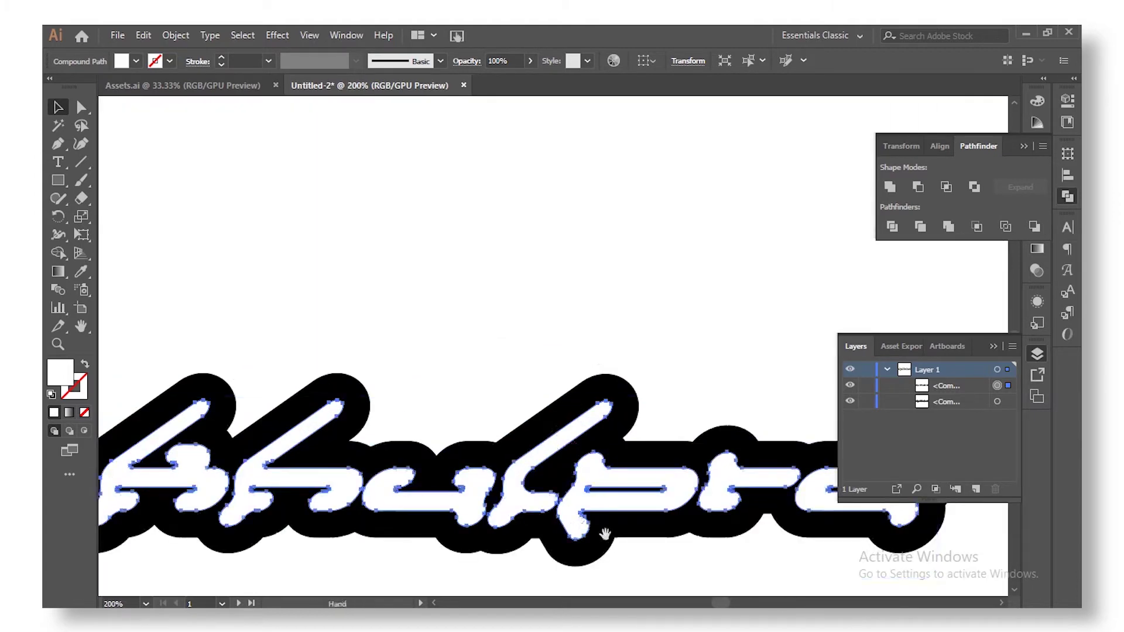
left_click_drag(605, 534, 526, 283)
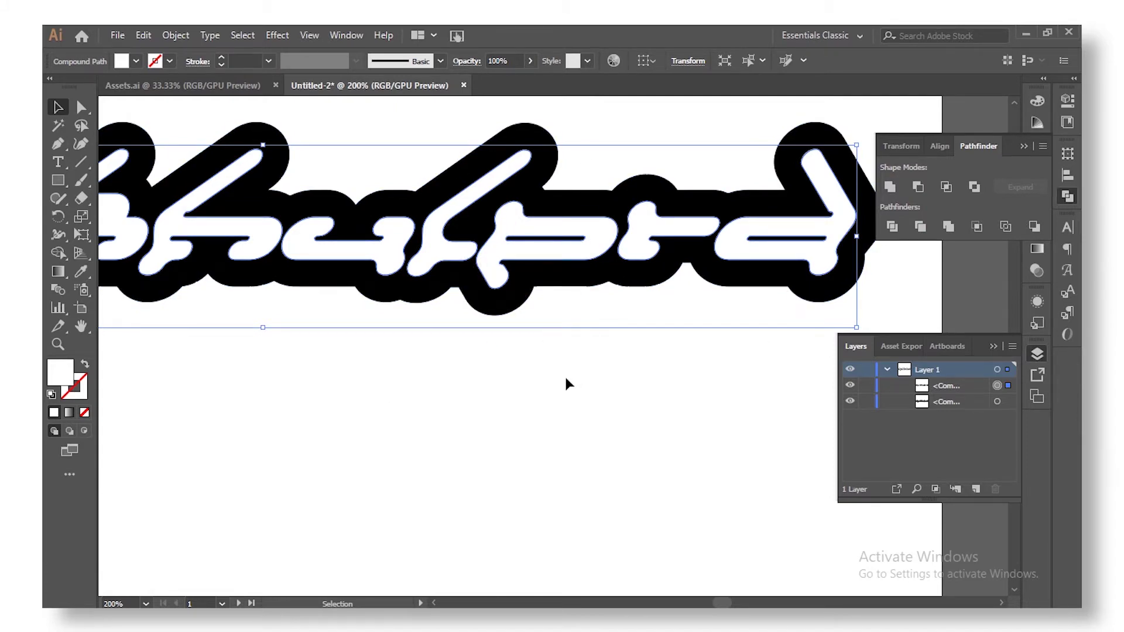
scroll(532, 357, "down", 3)
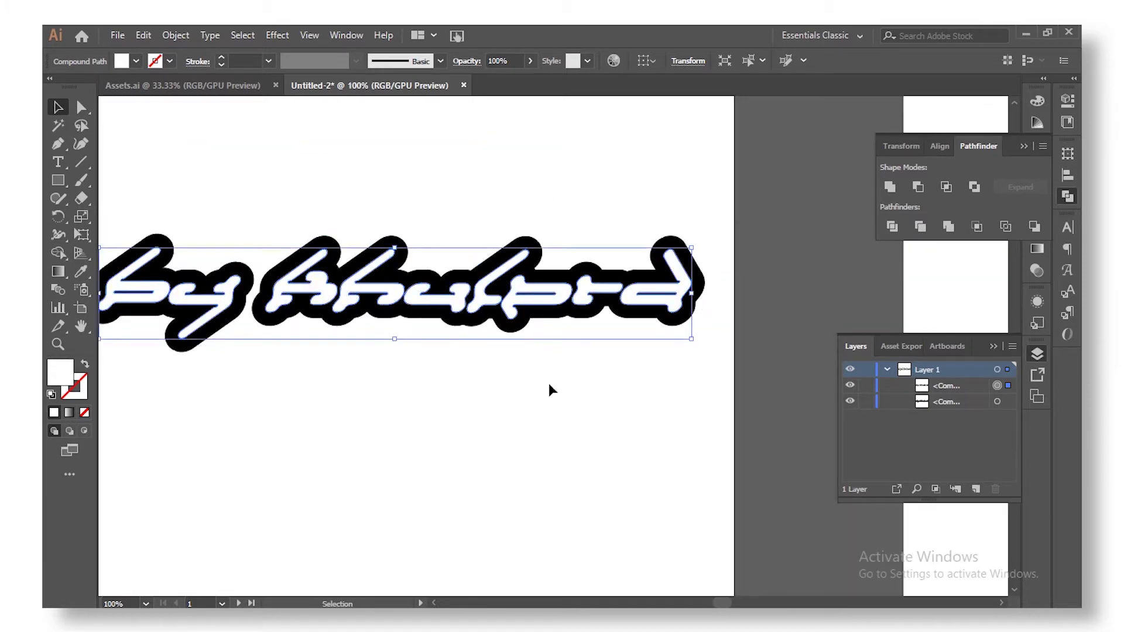
Hide the white lettering's compound path, leaving only the black offset shape showing, and clear the selection.
left_click_drag(485, 432, 589, 406)
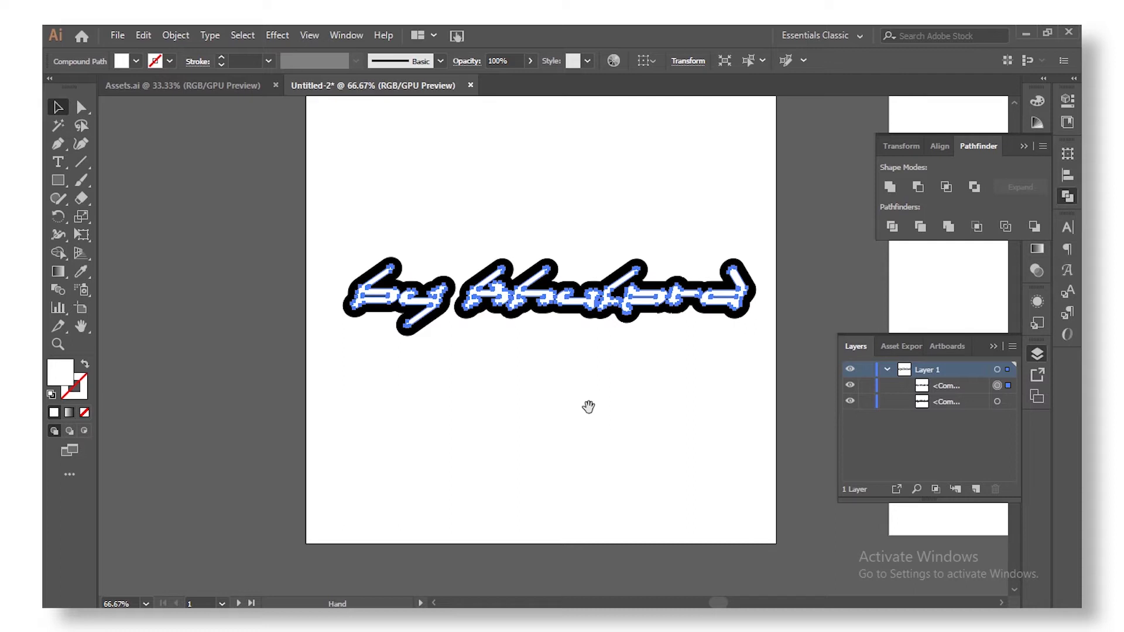
left_click(573, 351)
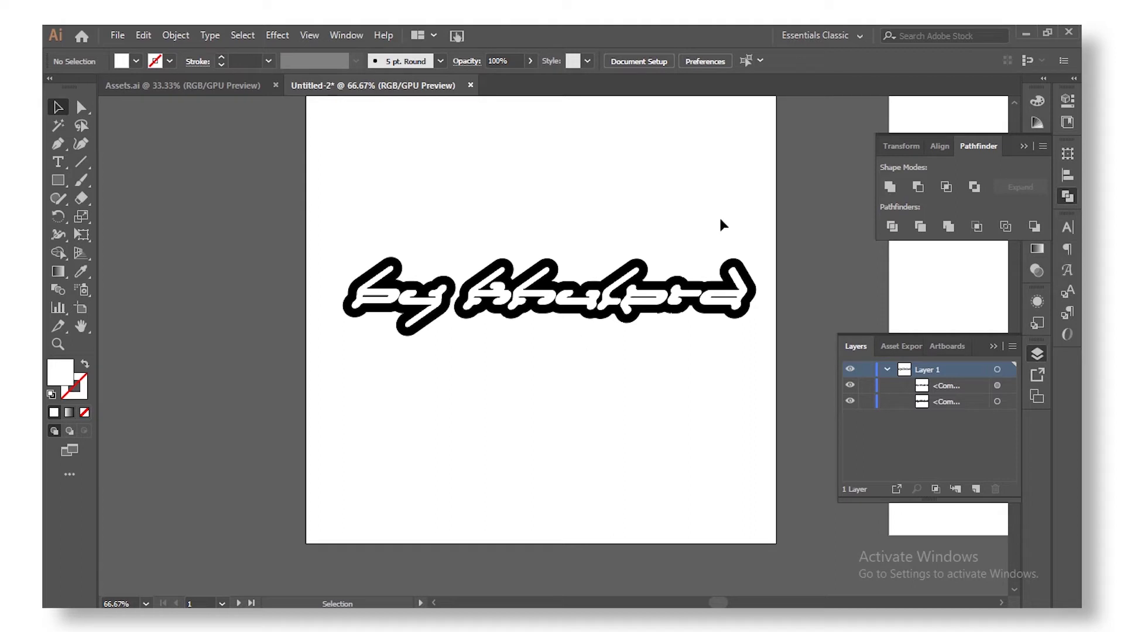
left_click(687, 296)
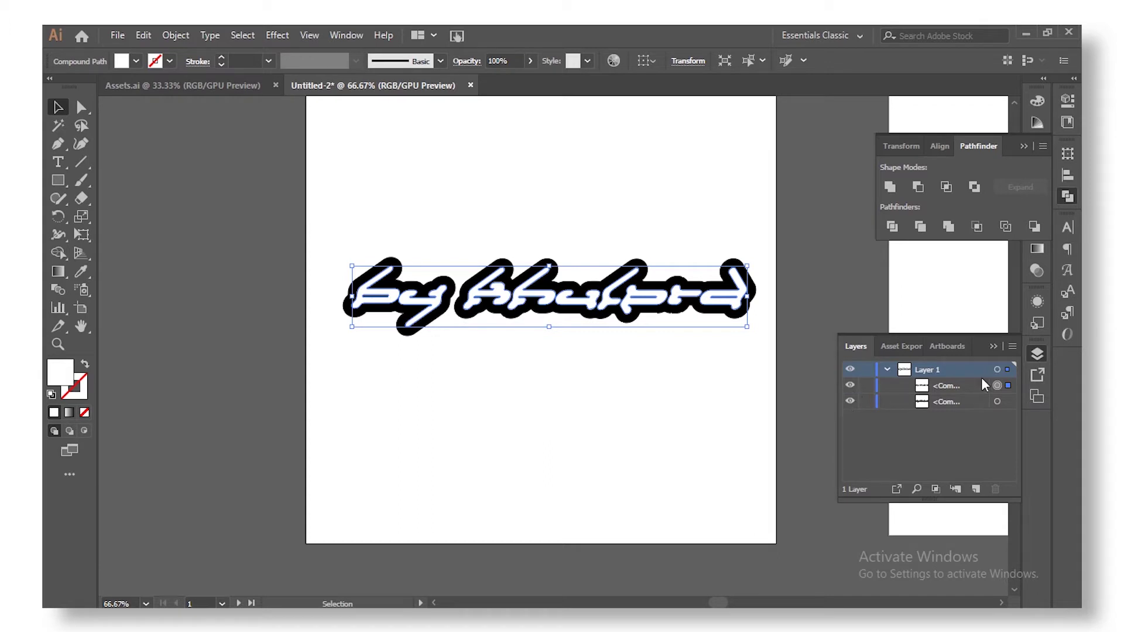
left_click(850, 386)
left_click(614, 310)
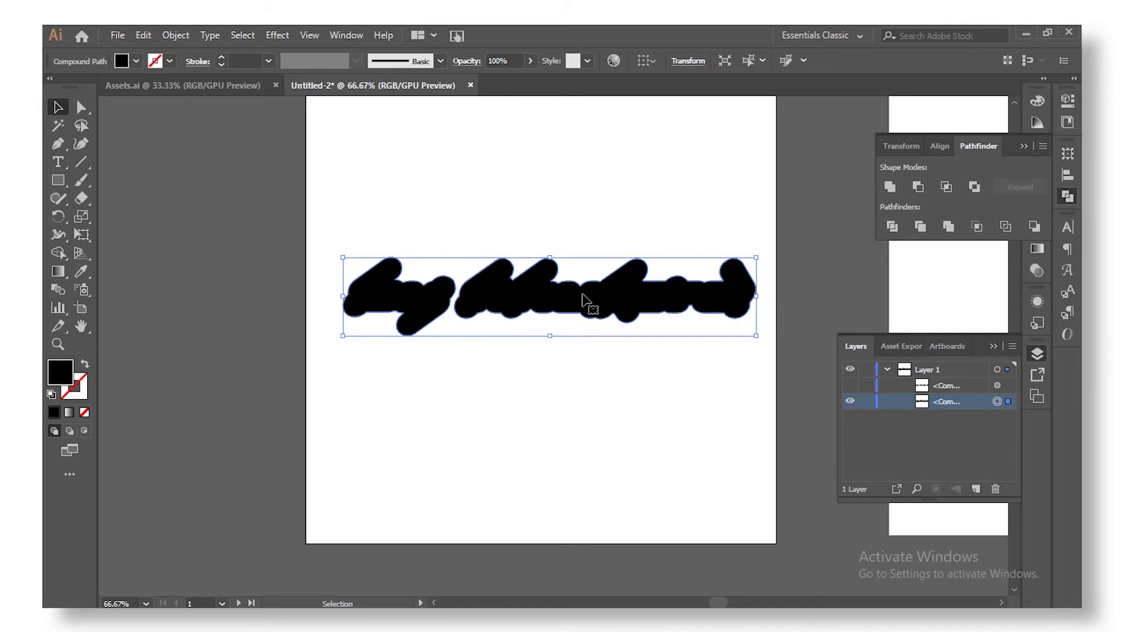
mouse_move(584, 301)
left_mouse_down()
mouse_move(609, 314)
mouse_move(609, 332)
mouse_move(589, 312)
left_mouse_up()
key("super")
left_click(615, 398)
Duplicate the black offset shape slightly down and to the right, and shift both copies a little to the left.
scroll(621, 322, "up", 2)
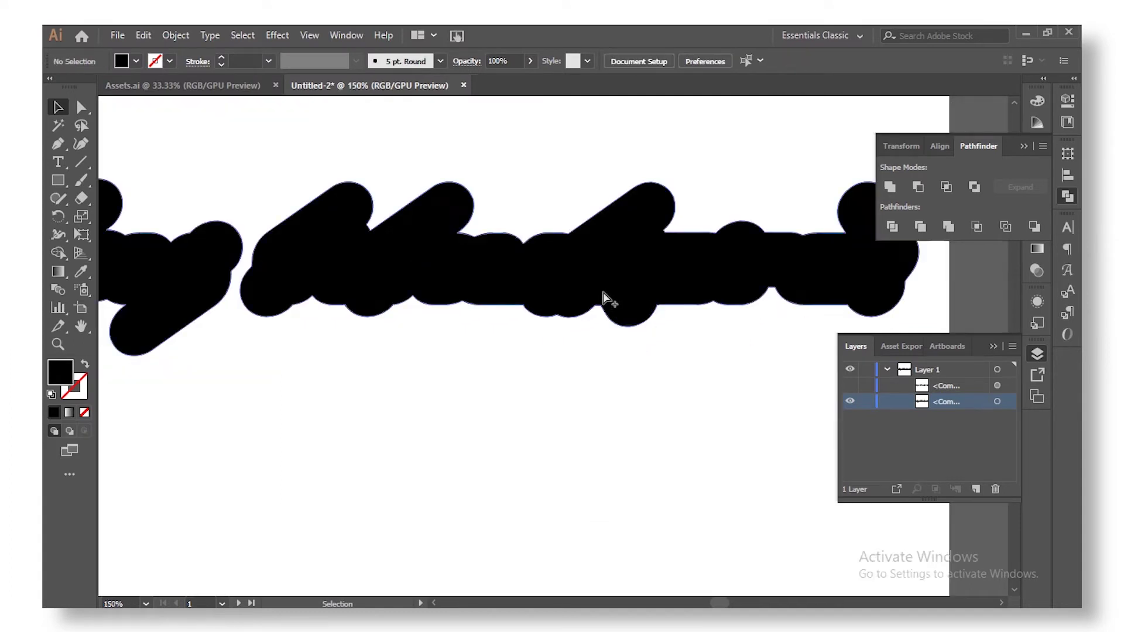
scroll(602, 296, "down", 1)
left_click(603, 296)
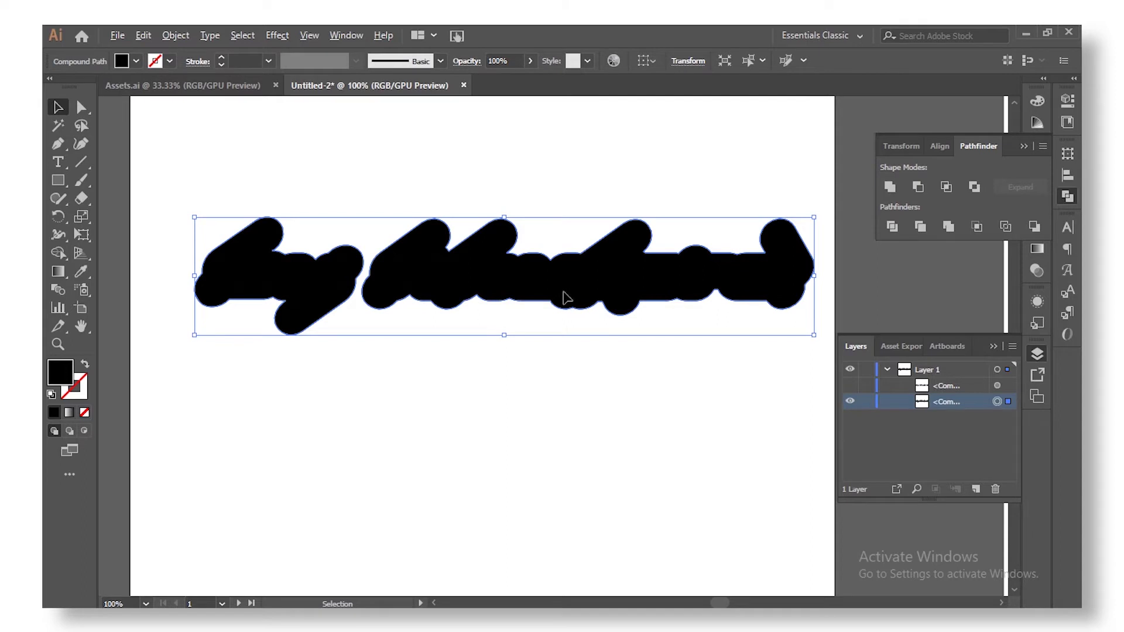
left_click_drag(566, 296, 578, 314)
left_click(624, 431)
left_click_drag(629, 433, 497, 240)
left_click_drag(533, 281, 490, 289)
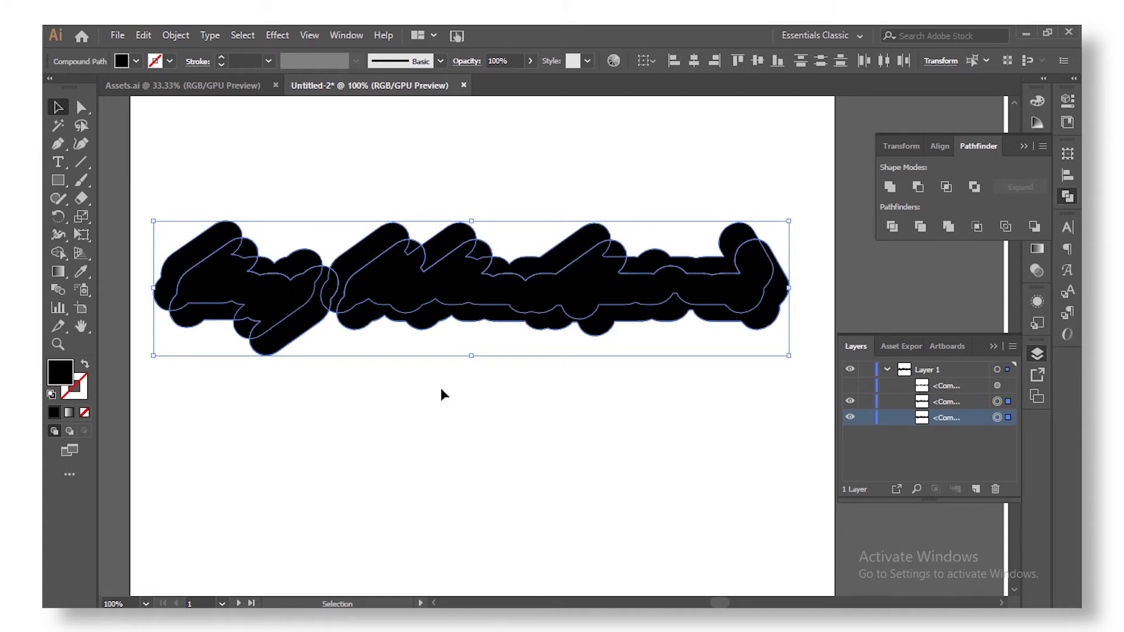
Select both overlapping black offset shapes and make a blend between them.
left_click(201, 125)
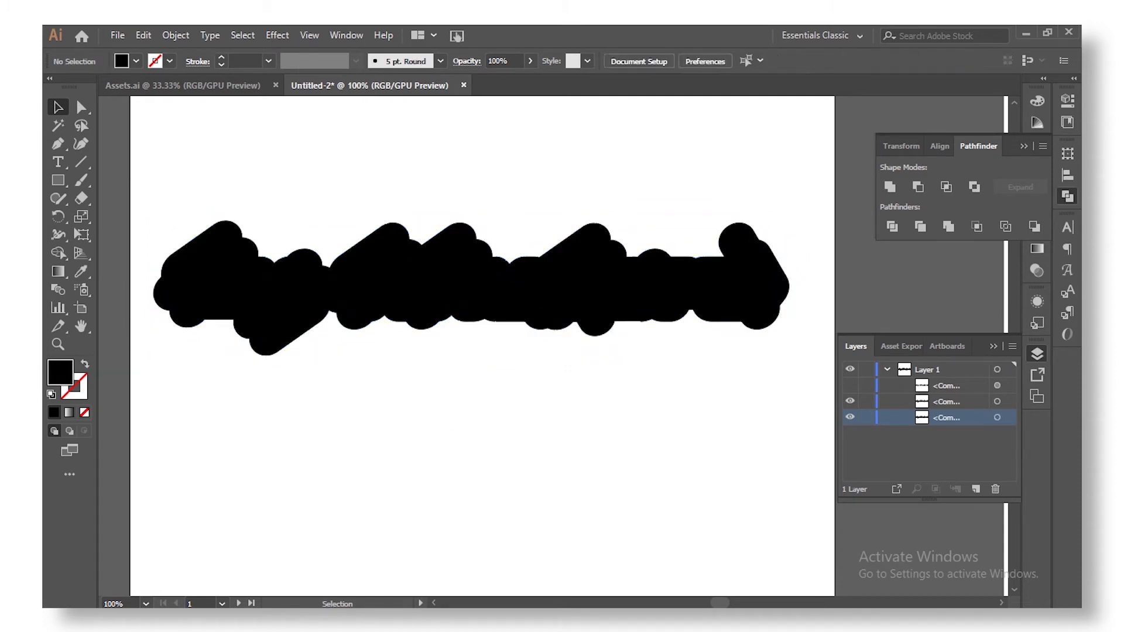
left_click_drag(208, 170, 299, 328)
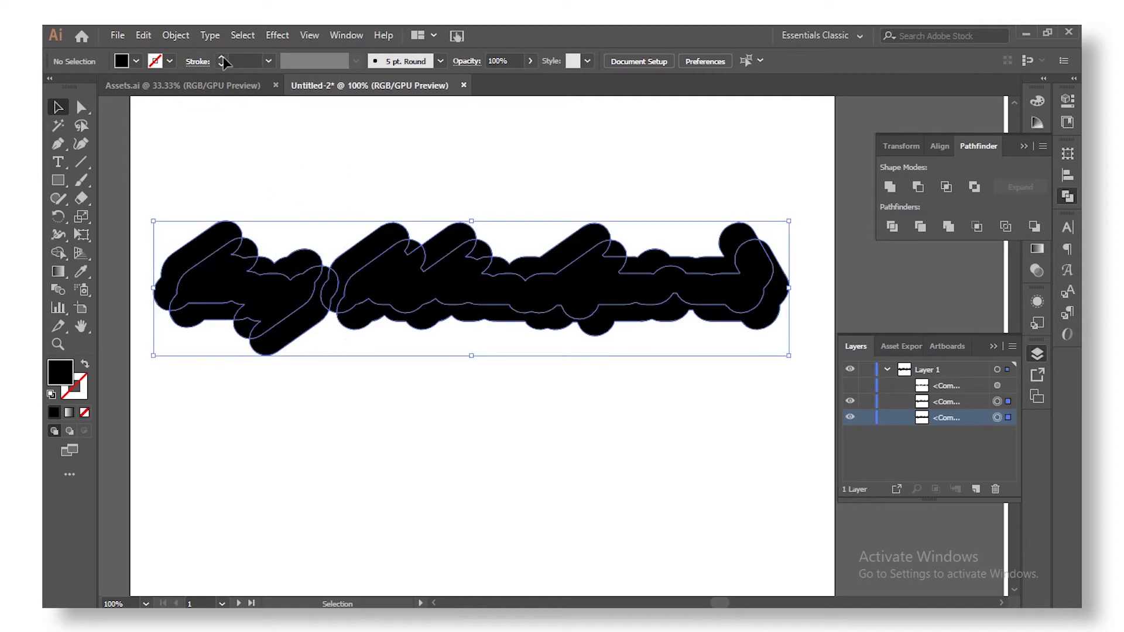
left_click(180, 35)
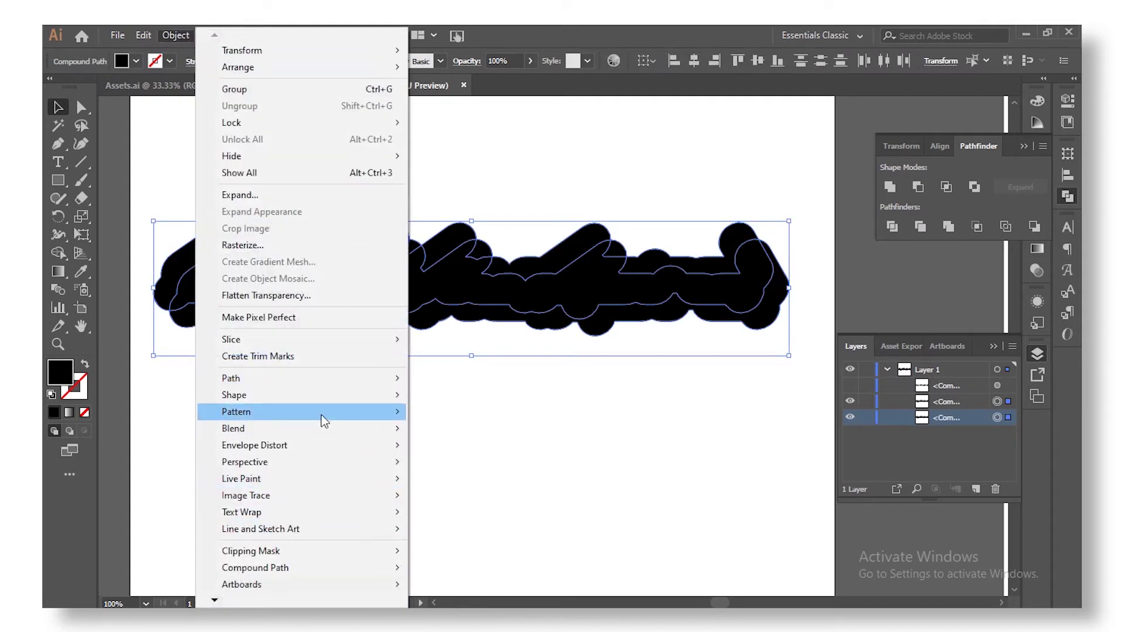
mouse_move(321, 414)
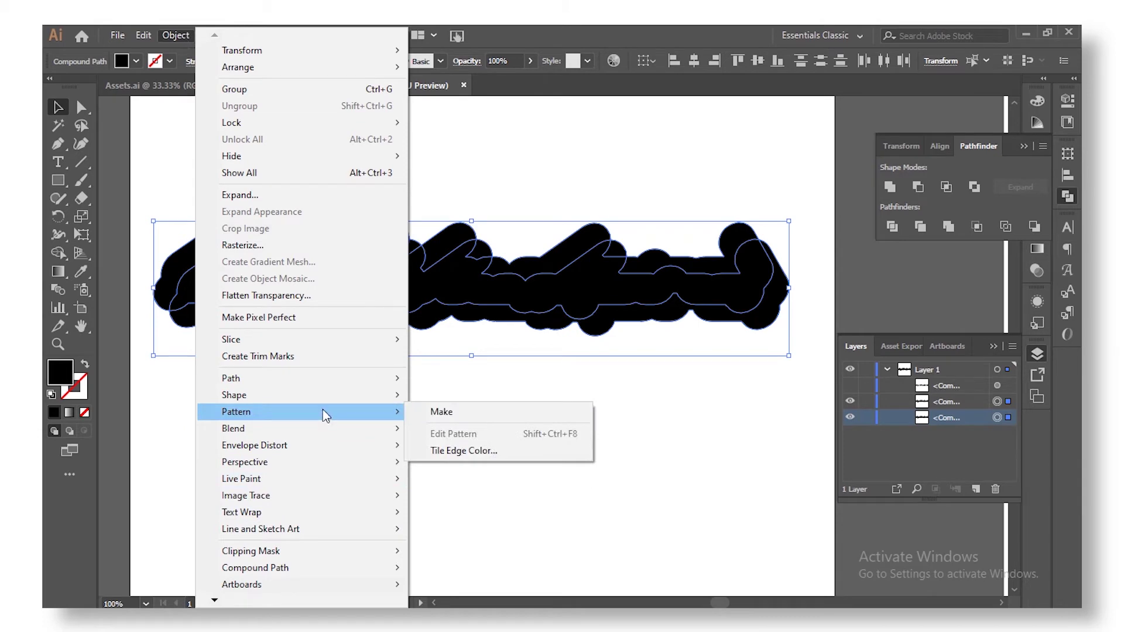
mouse_move(340, 430)
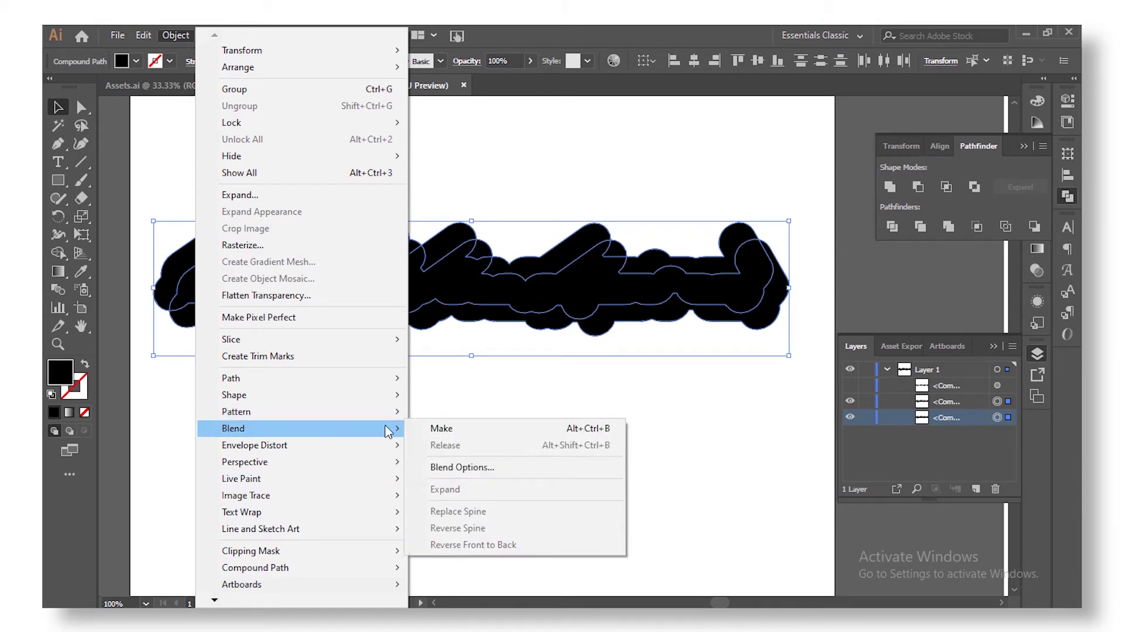
left_click(427, 425)
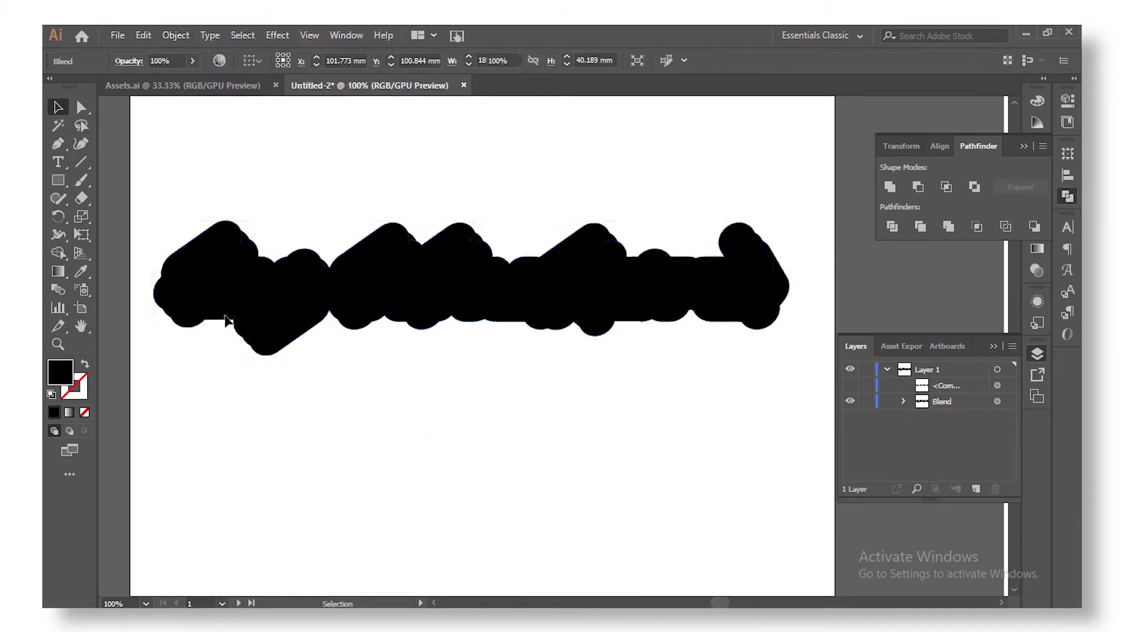
Examine the edges between the two blended black shapes up close.
left_click_drag(195, 206, 311, 385)
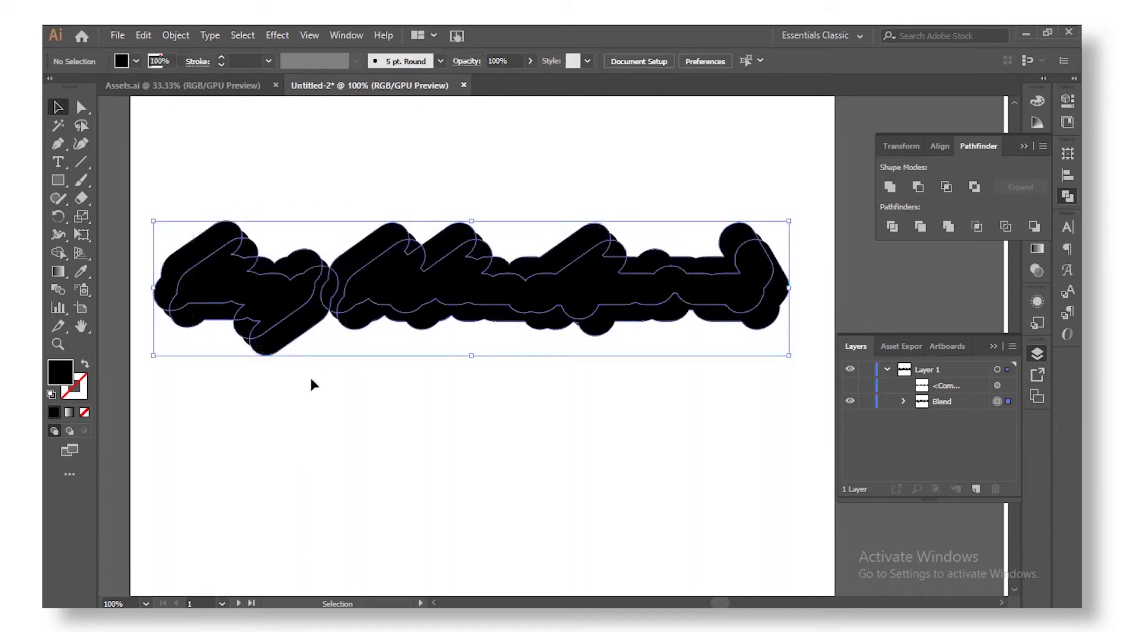
left_click_drag(372, 434, 294, 350)
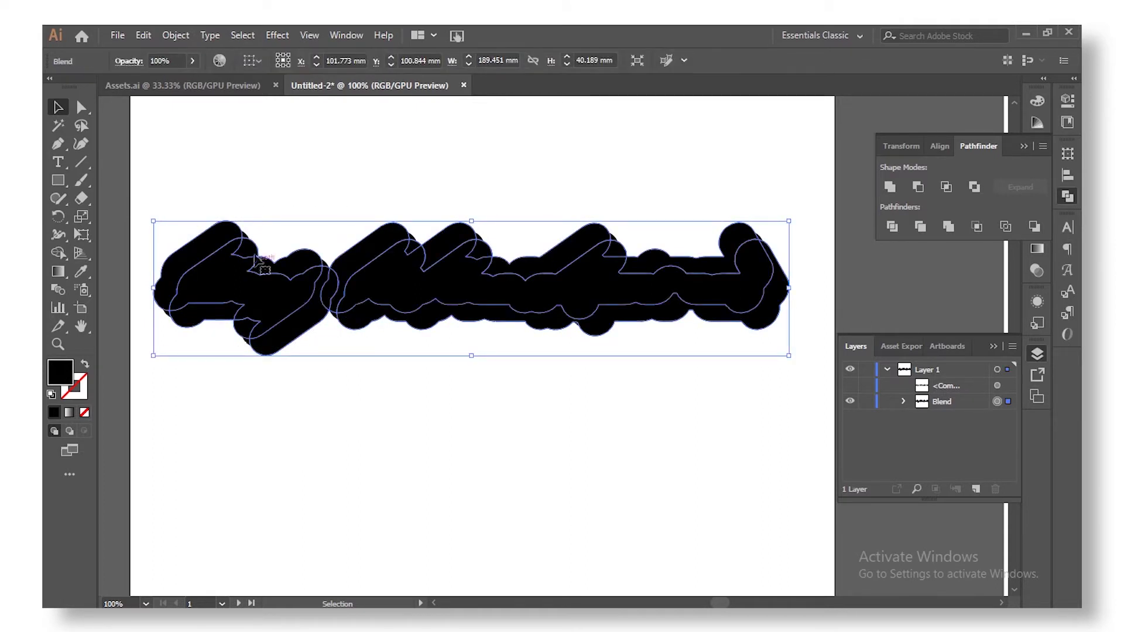
scroll(256, 217, "up", 2)
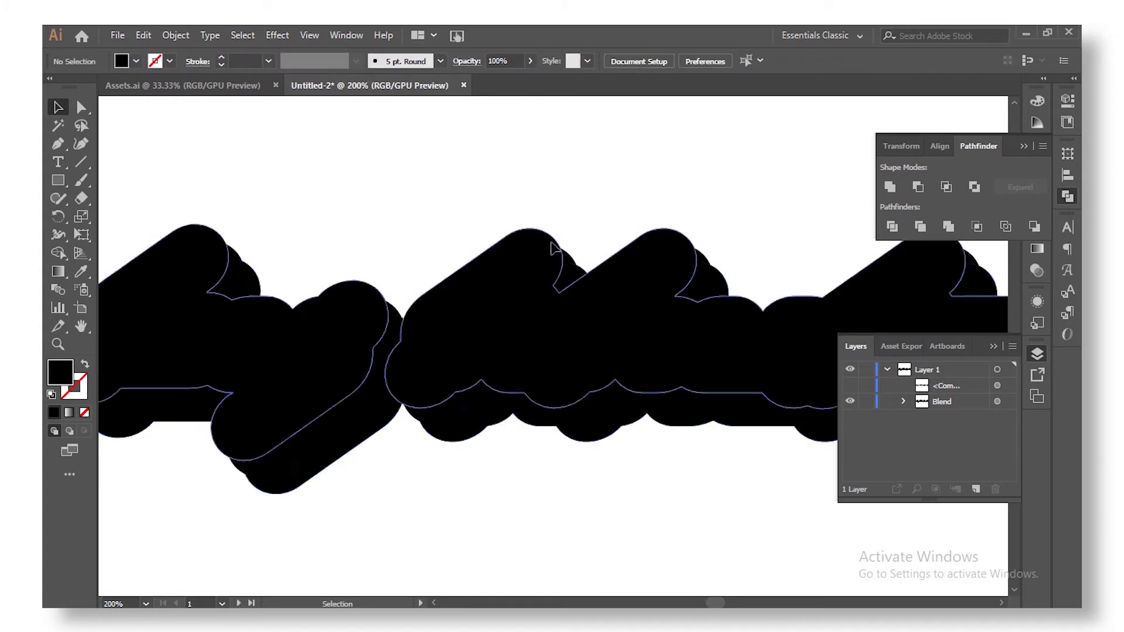
left_click_drag(553, 272, 521, 239)
key("ctrl+z")
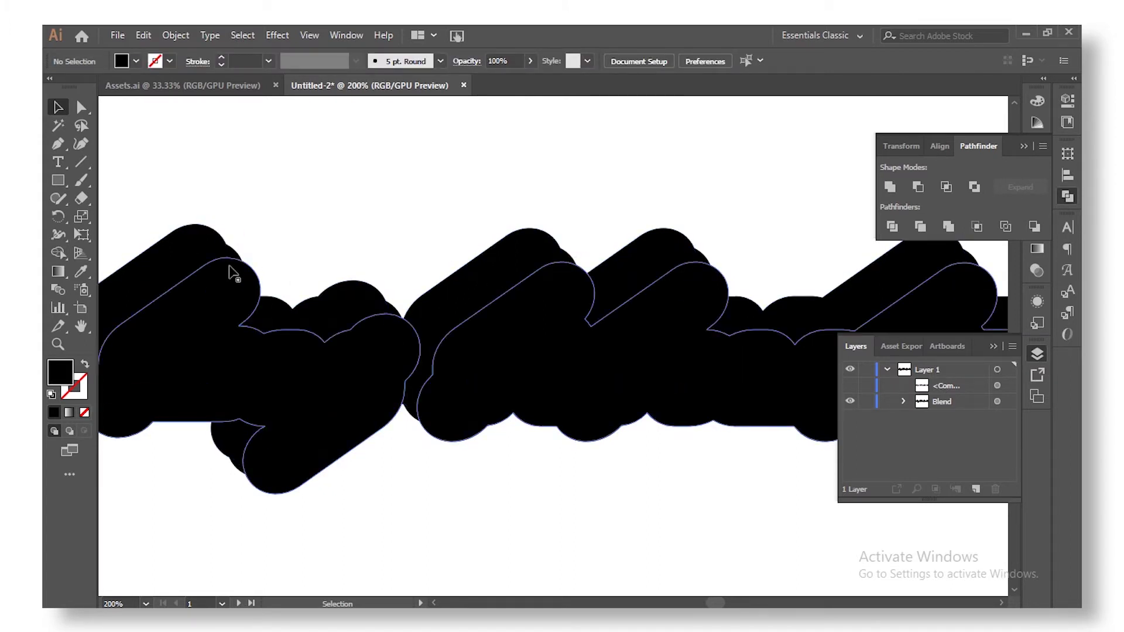
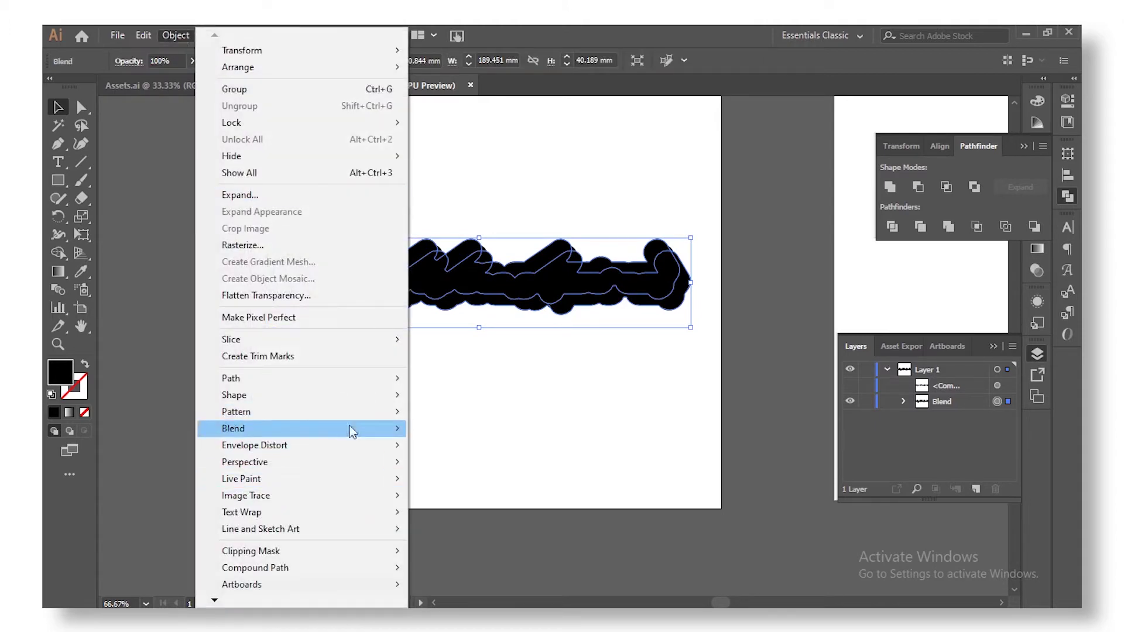
Try a Specified Steps spacing of 3 for the blend with the preview on.
mouse_move(348, 427)
left_click(448, 468)
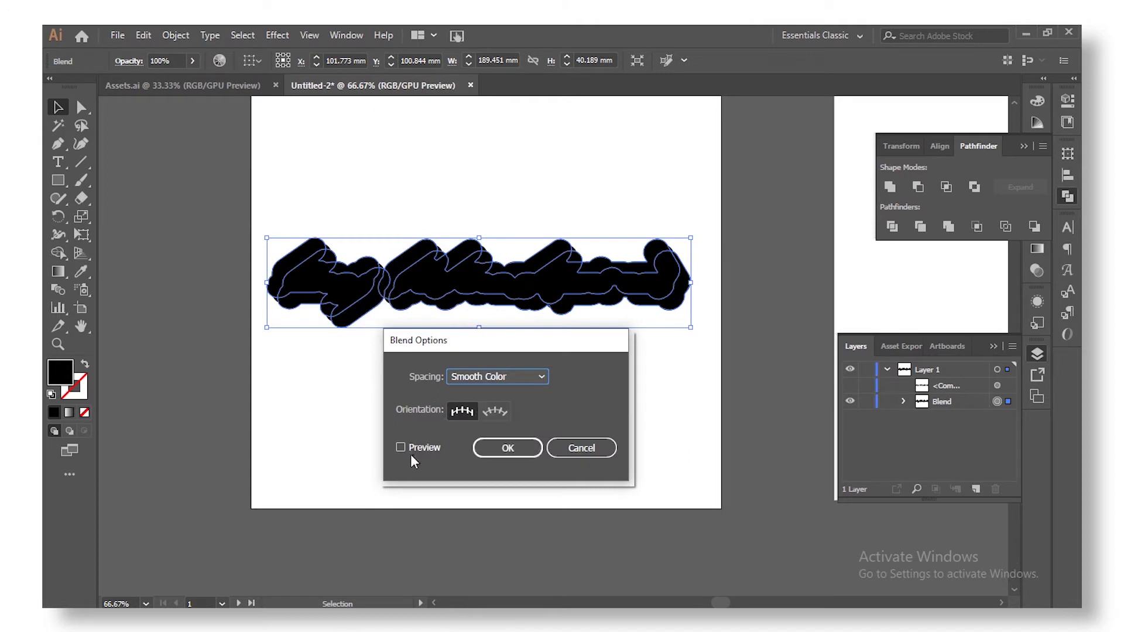
left_click(414, 442)
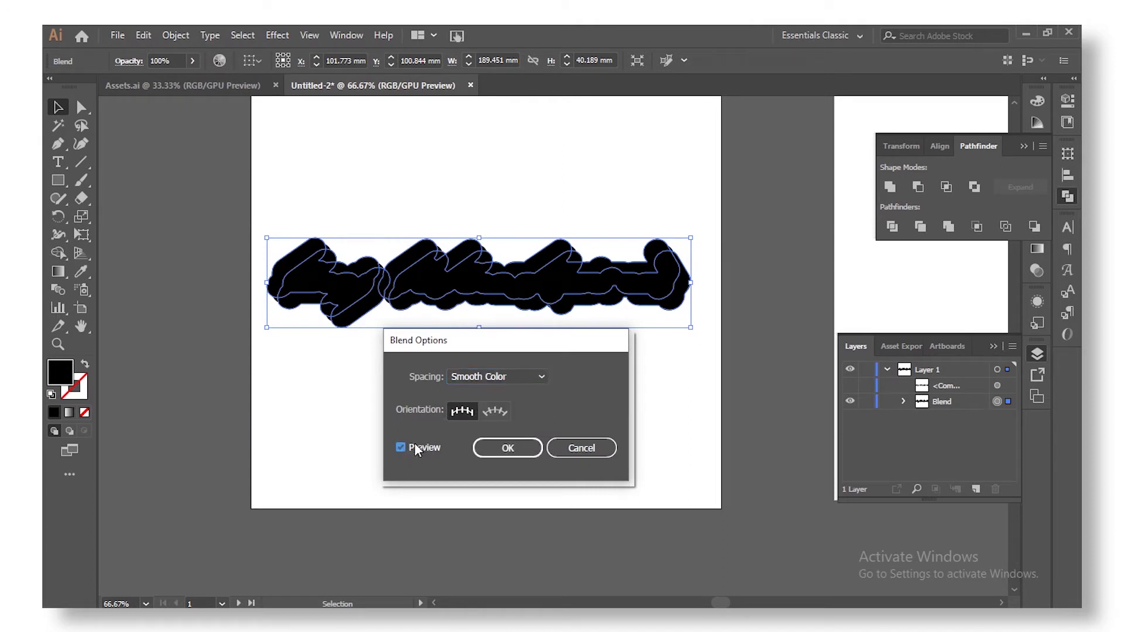
left_click(475, 371)
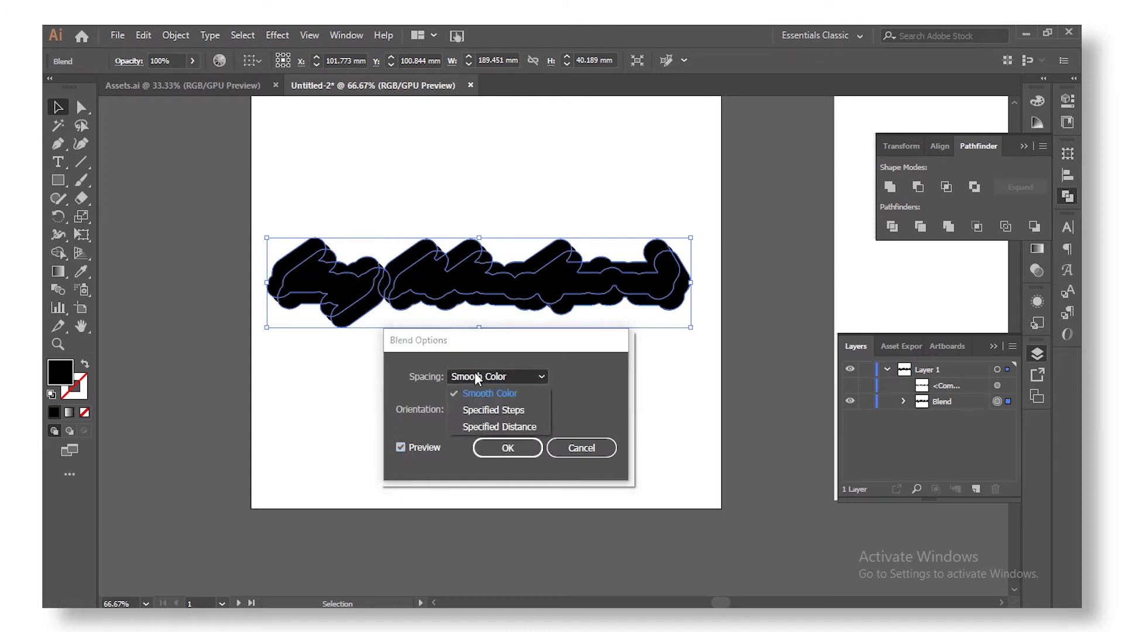
left_click(502, 410)
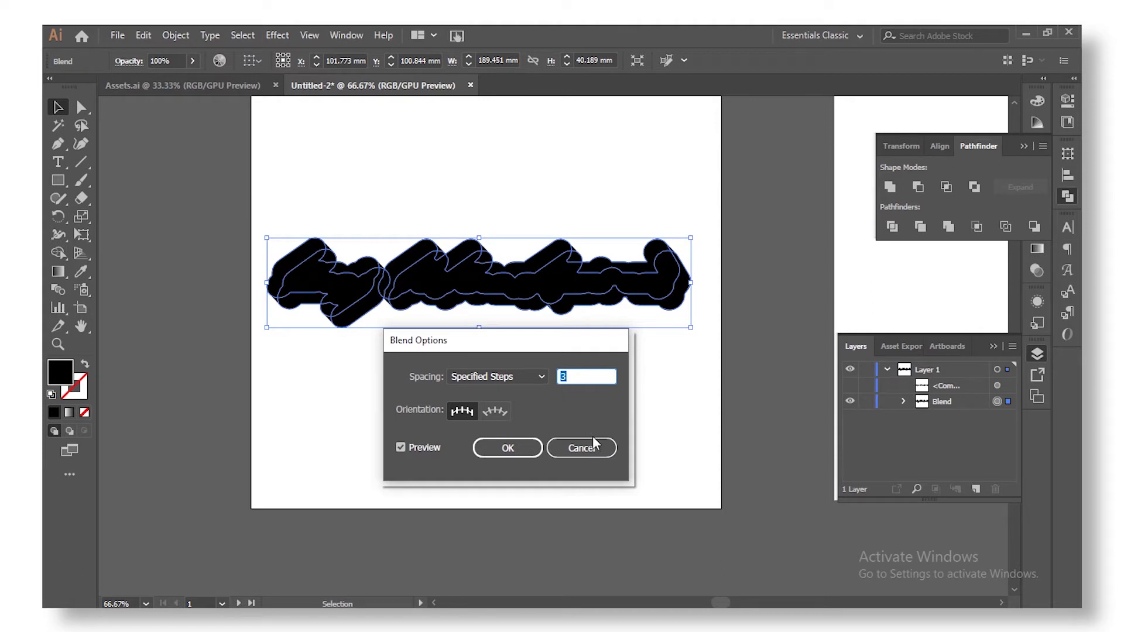
key("Return")
Set the blend's spacing to Specified Steps with a value of 5, using the preview, and apply it.
scroll(402, 314, "up", 3)
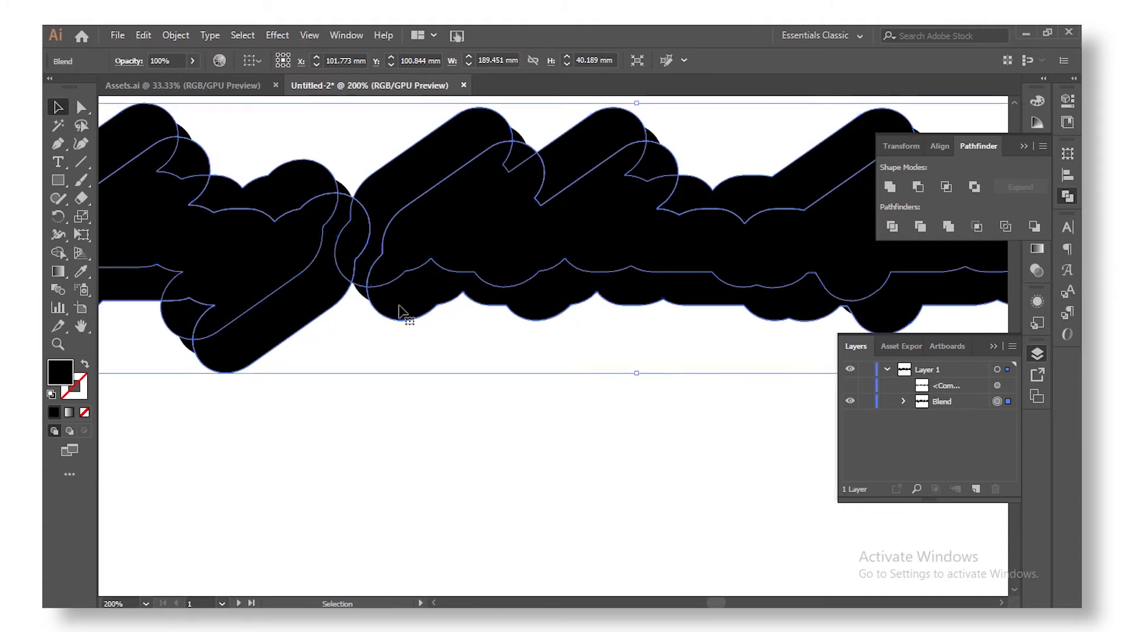
scroll(401, 314, "up", 3)
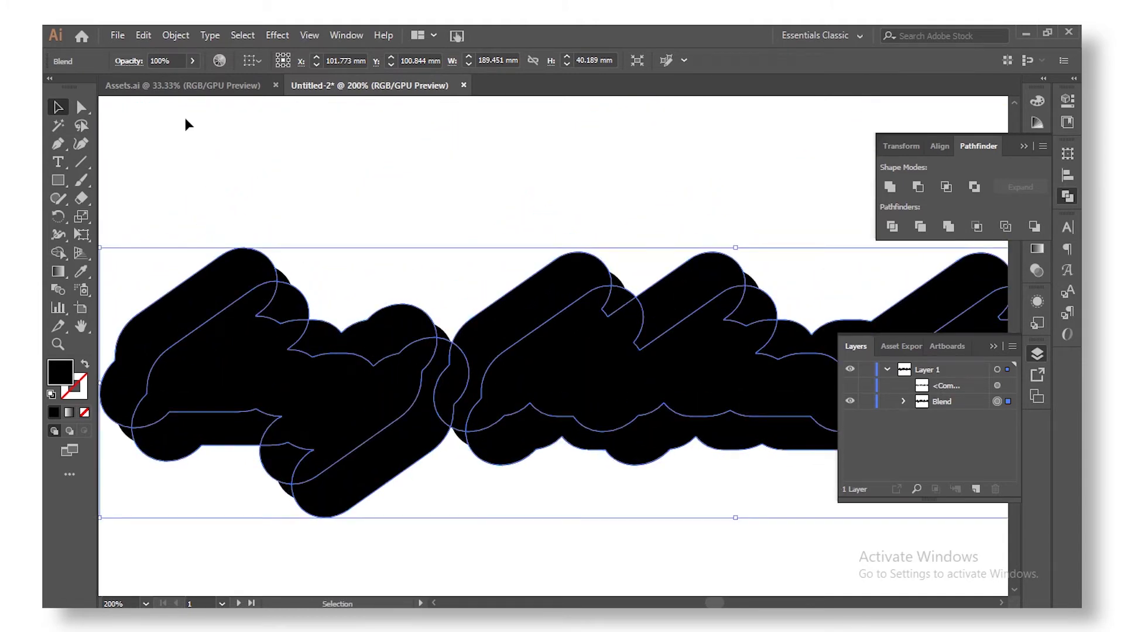
left_click(175, 35)
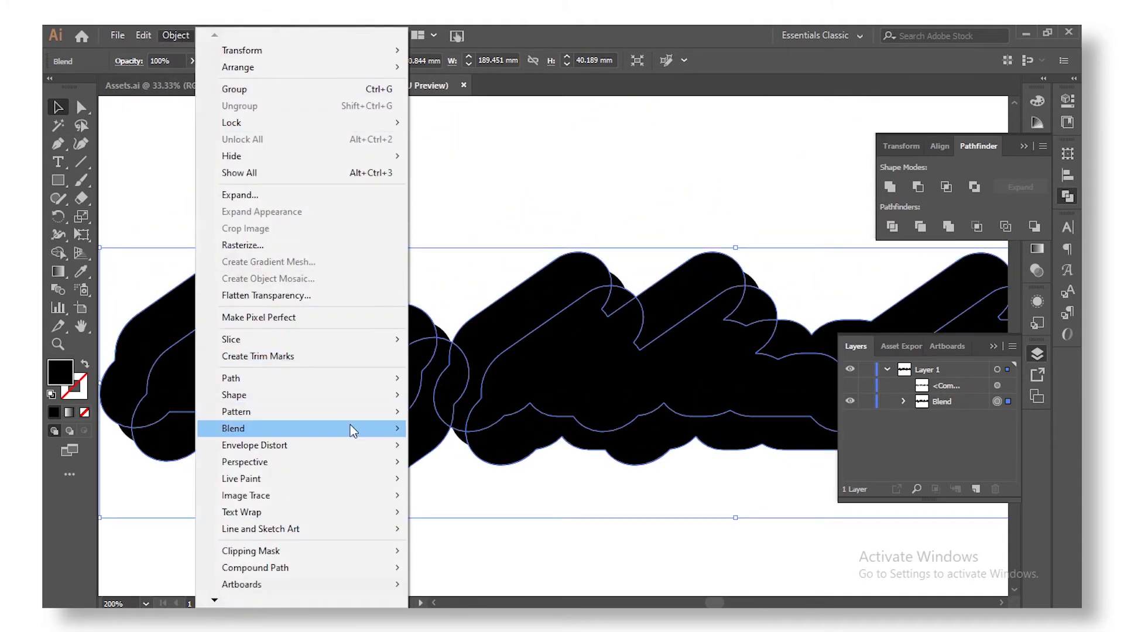
mouse_move(370, 426)
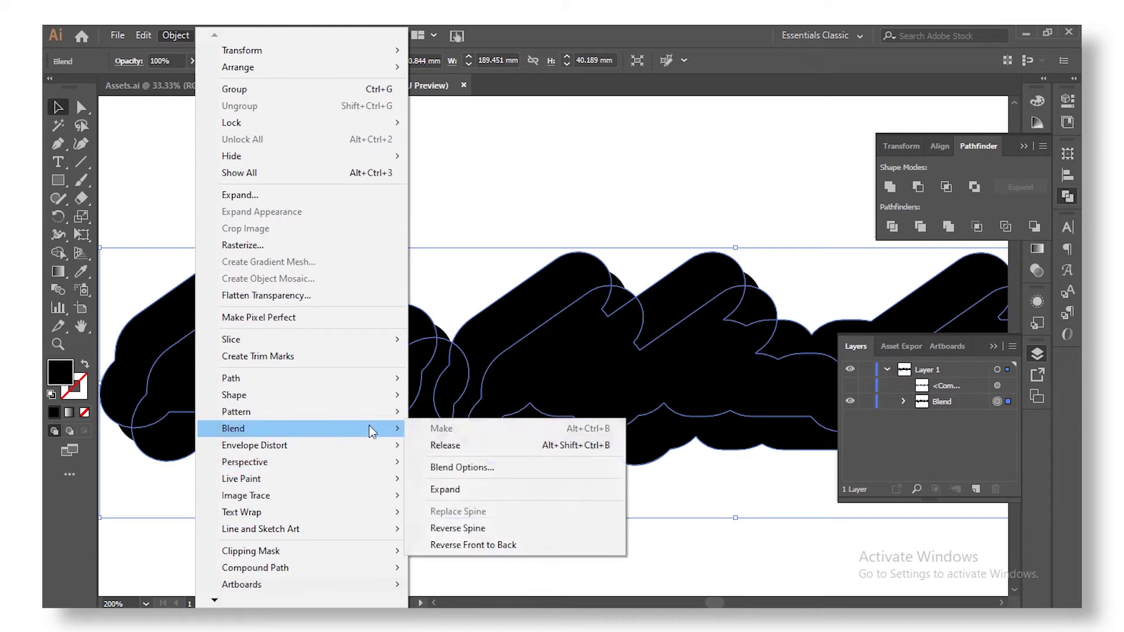
left_click(485, 471)
left_click(464, 377)
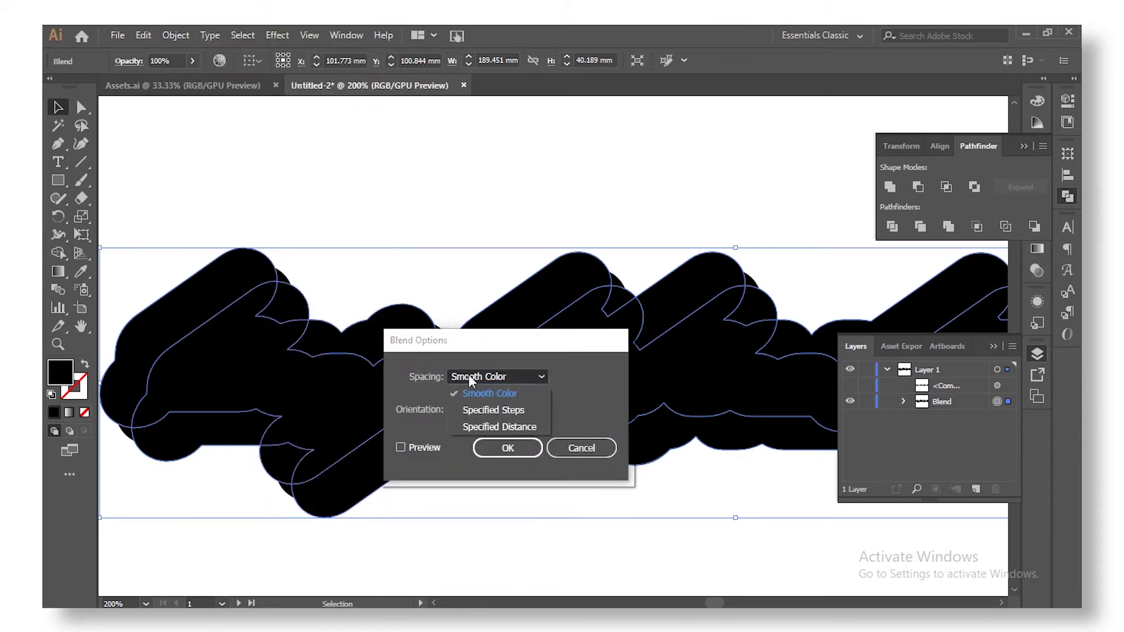
left_click(492, 409)
left_click(422, 448)
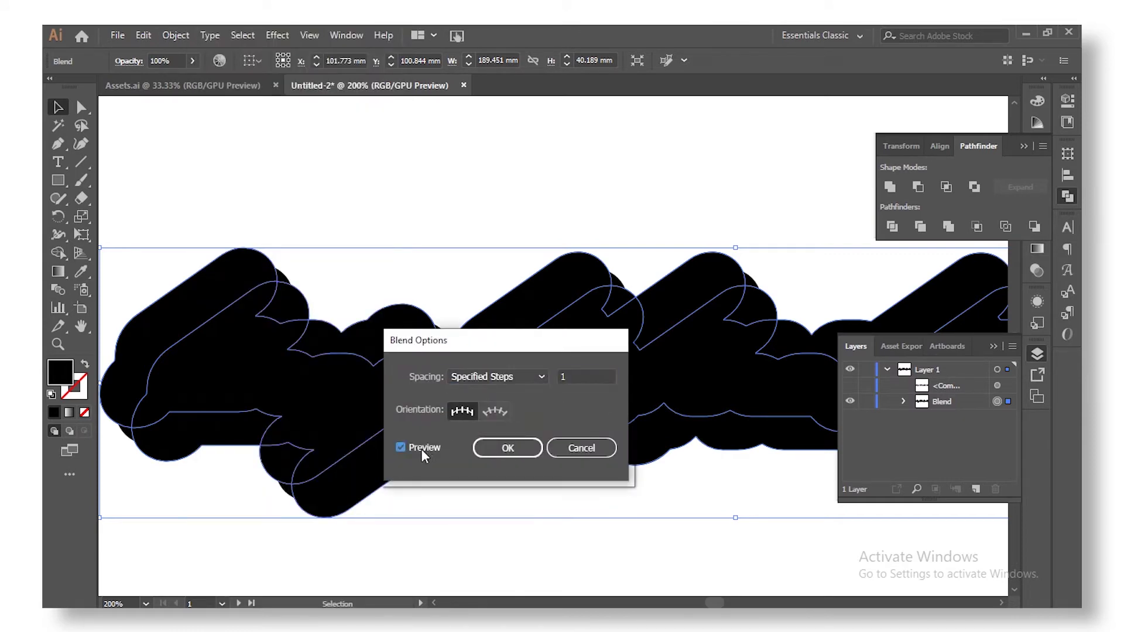
double_click(584, 376)
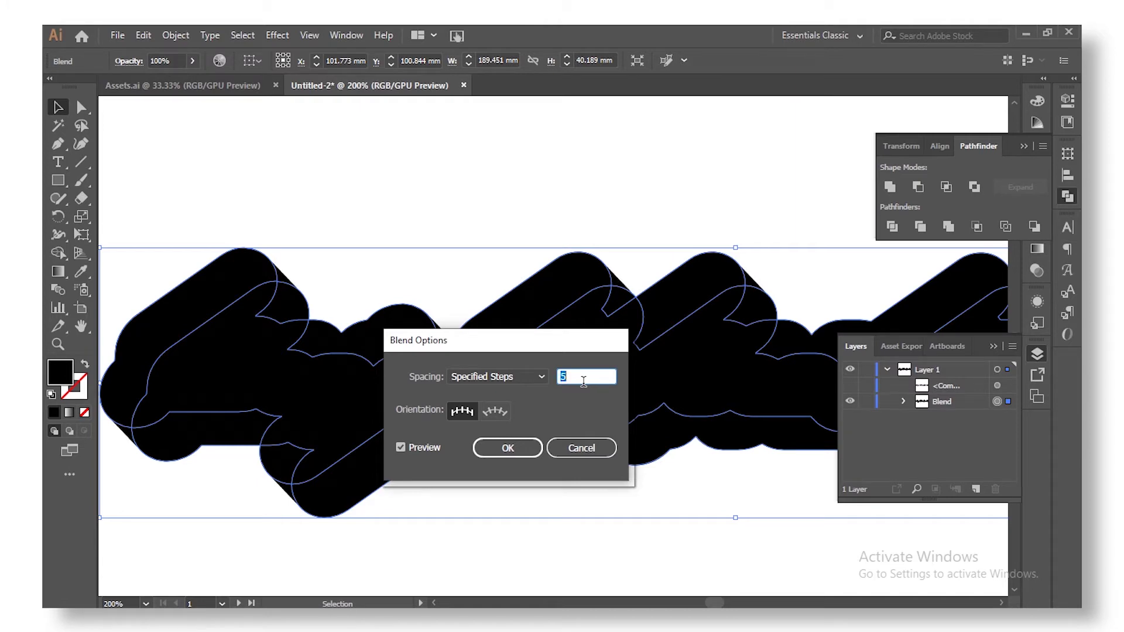
left_click(510, 448)
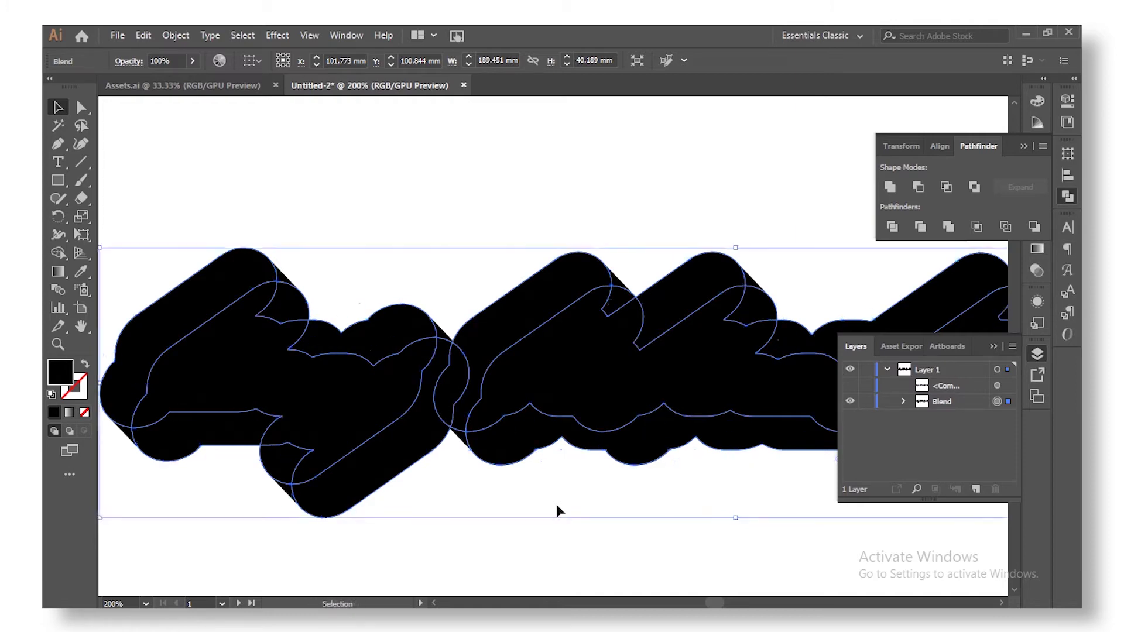
Expand the blend into separate shapes and unite them into a single black path.
scroll(557, 505, "down", 1)
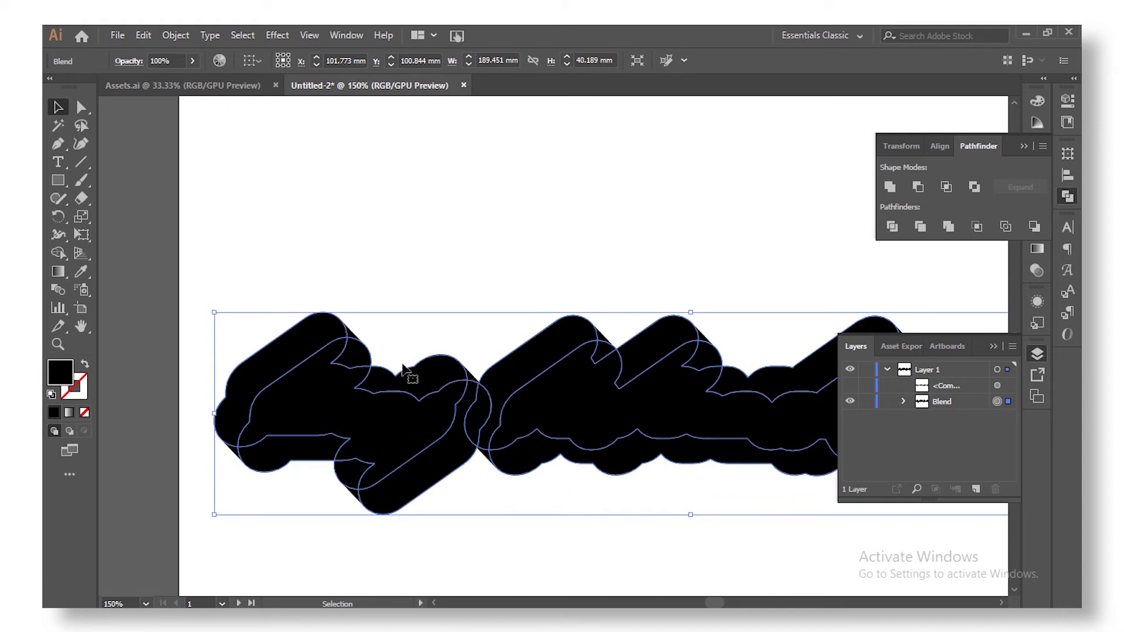
left_click(182, 37)
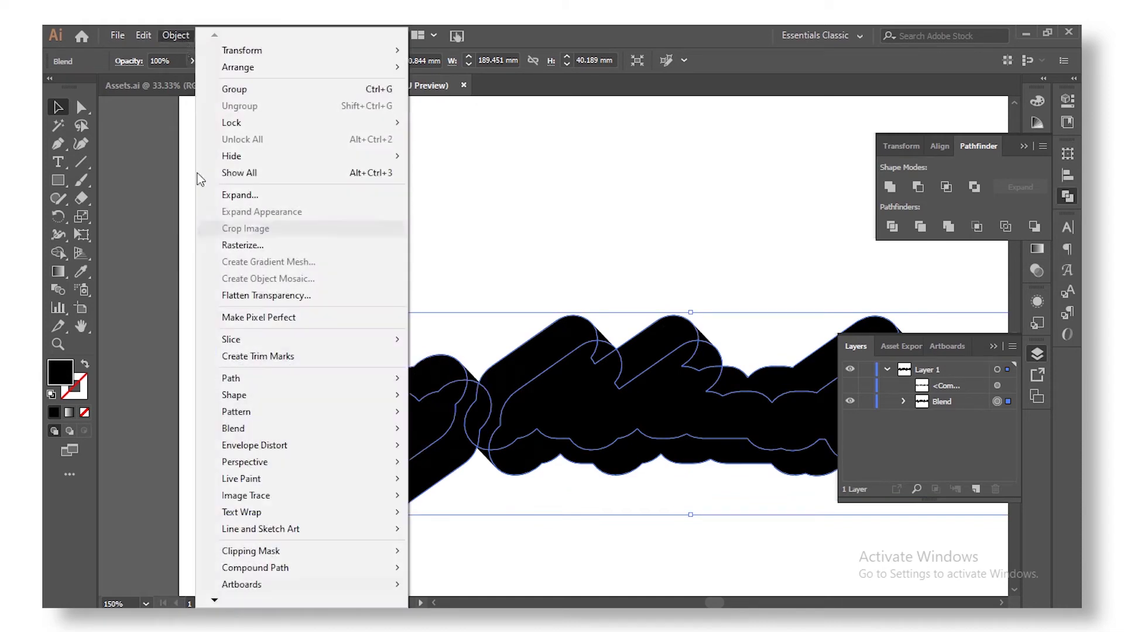
mouse_move(307, 430)
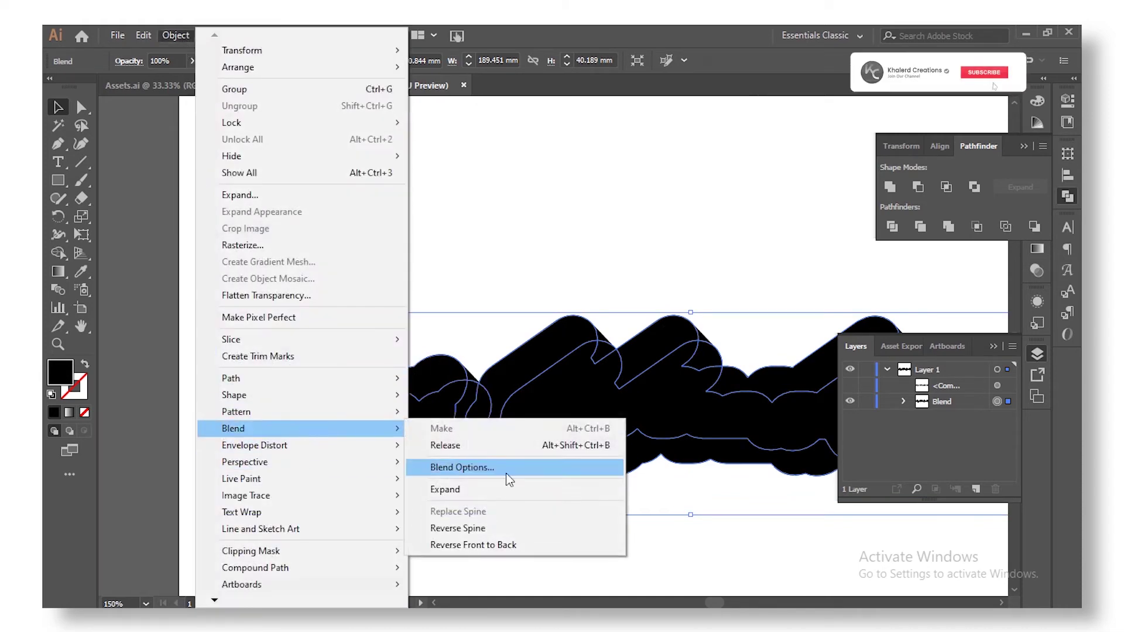
left_click(551, 489)
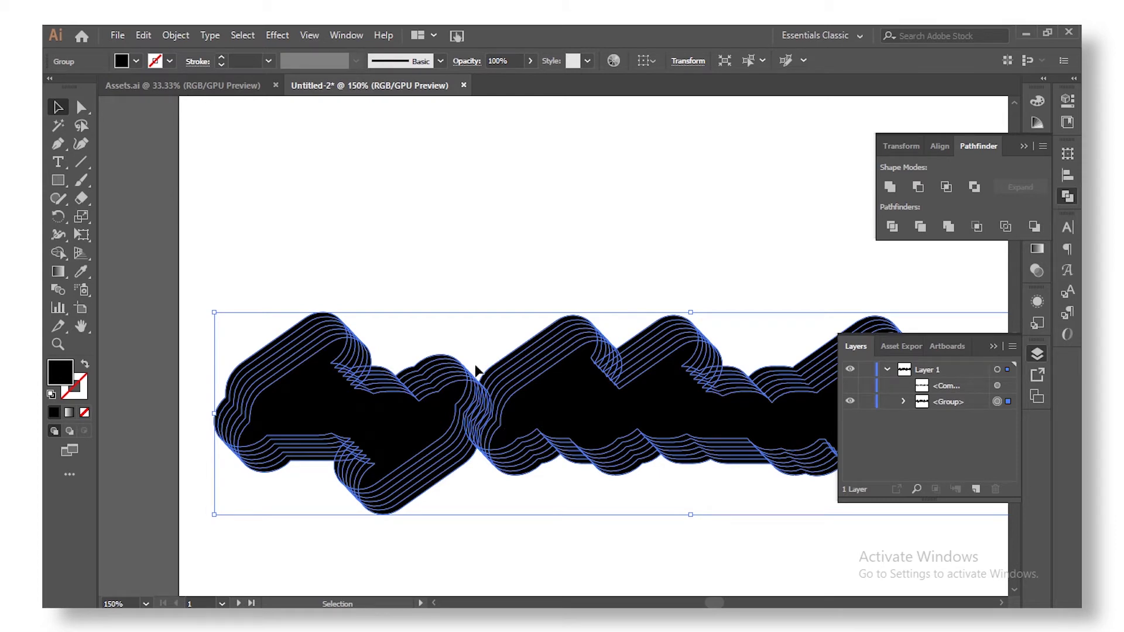
left_click(890, 188)
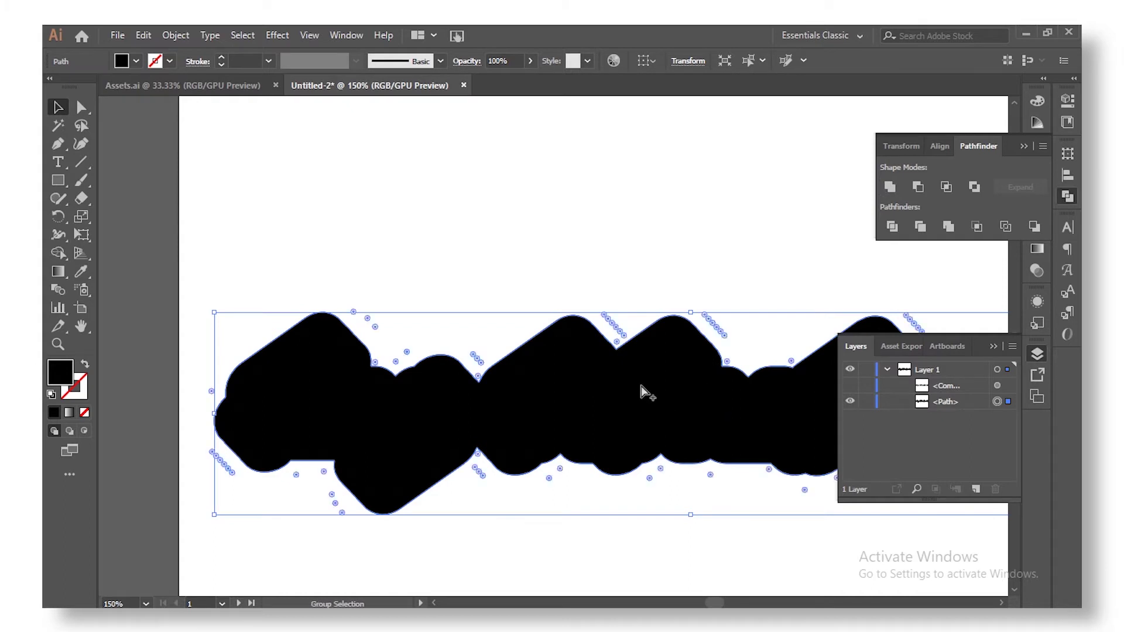
Show the hidden white letters again and move them down to the middle of the black shape.
scroll(644, 391, "down", 2)
left_click(767, 470)
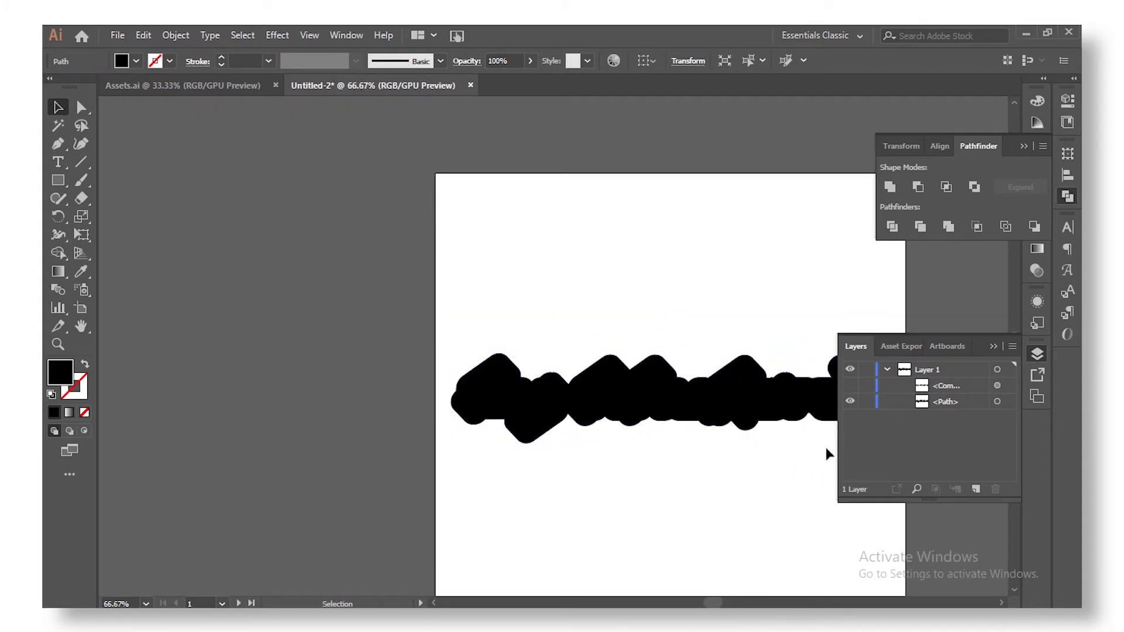
left_click(851, 385)
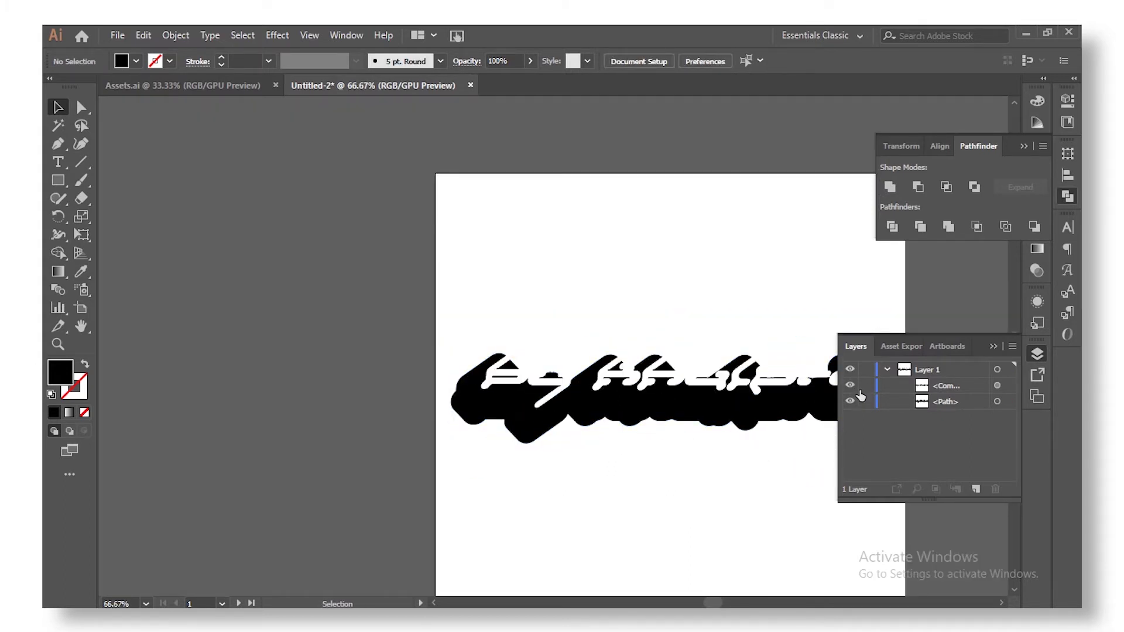
mouse_move(719, 392)
left_mouse_down()
mouse_move(710, 374)
mouse_move(731, 393)
mouse_move(715, 409)
left_mouse_up()
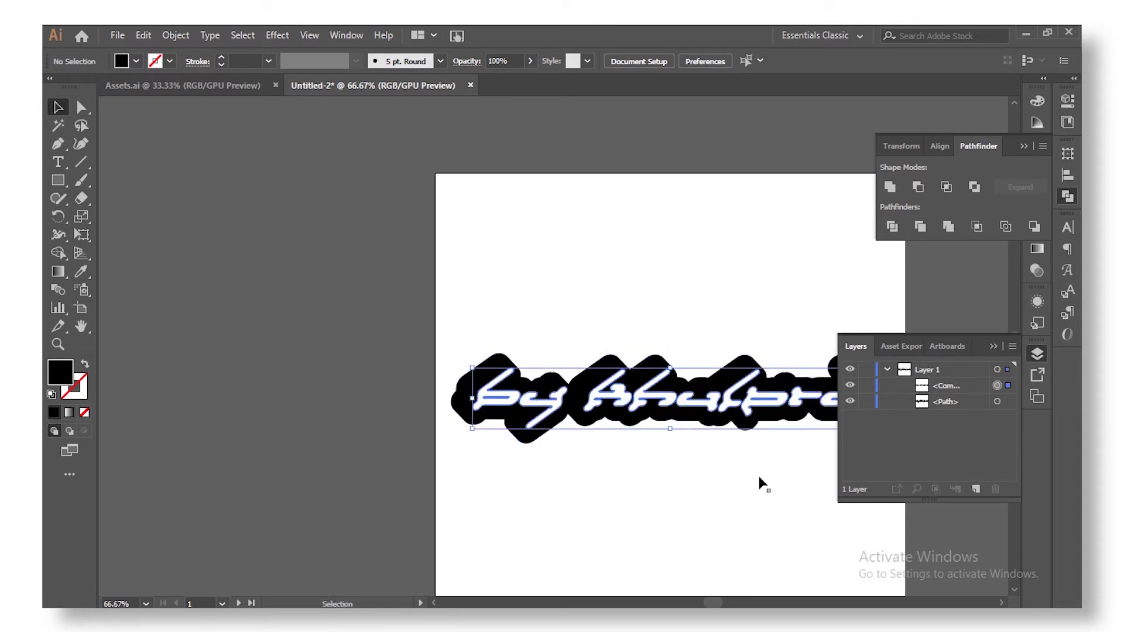
left_click(763, 476)
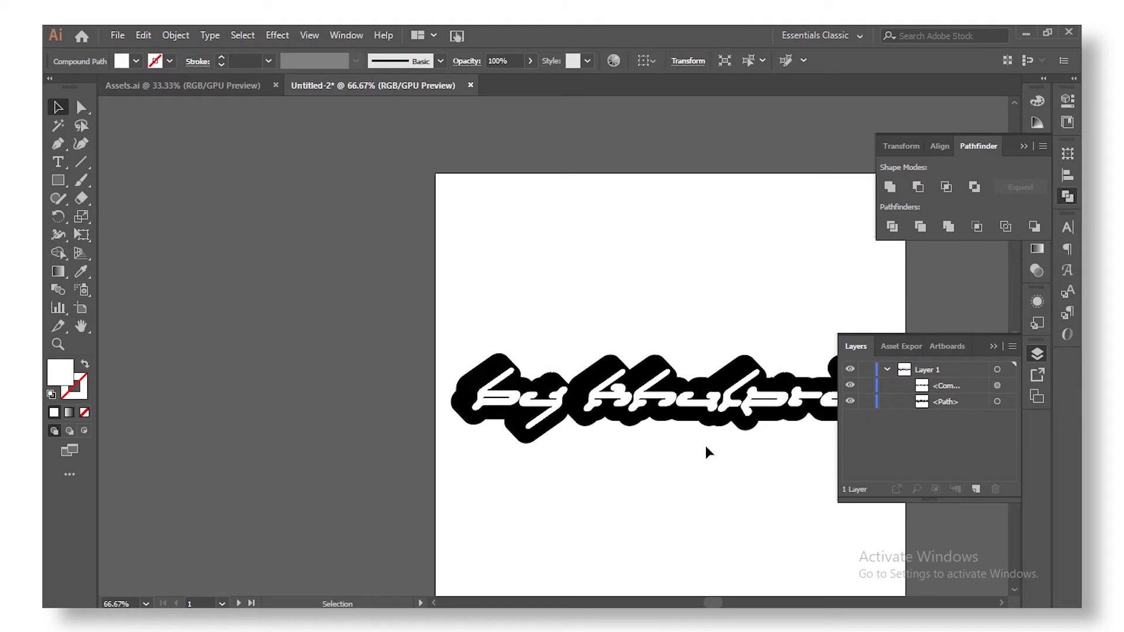
Nudge the white letters slightly left to centre them within the black outline, and check their placement.
key("ctrl+equal")
key("ctrl+equal")
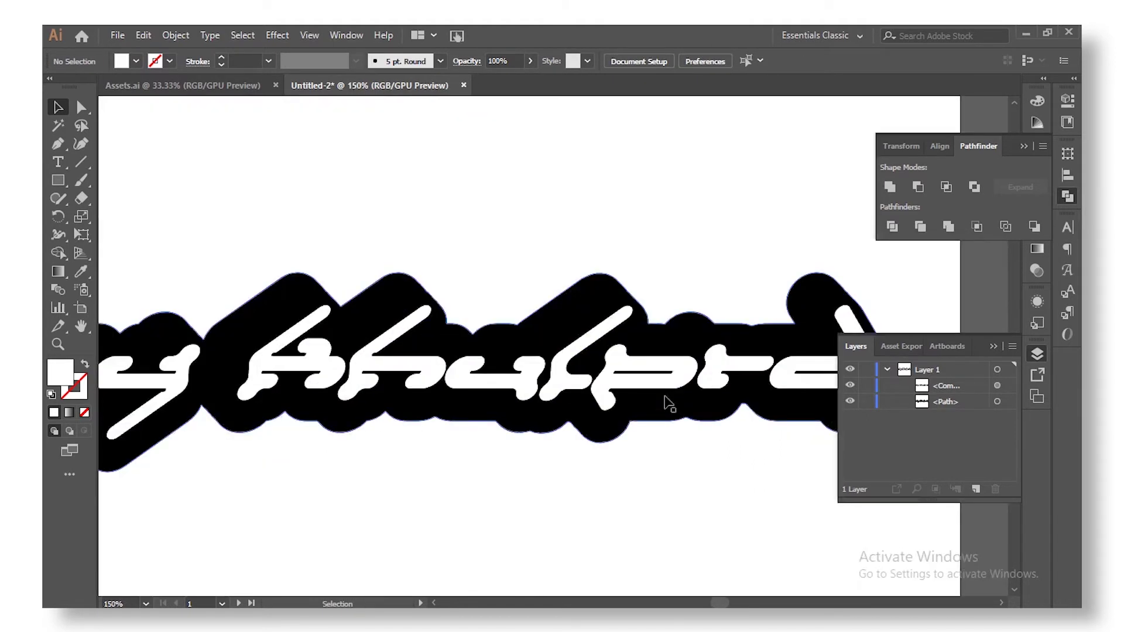
left_click_drag(683, 467, 620, 316)
mouse_move(622, 272)
left_mouse_down()
mouse_move(611, 259)
mouse_move(619, 267)
left_mouse_up()
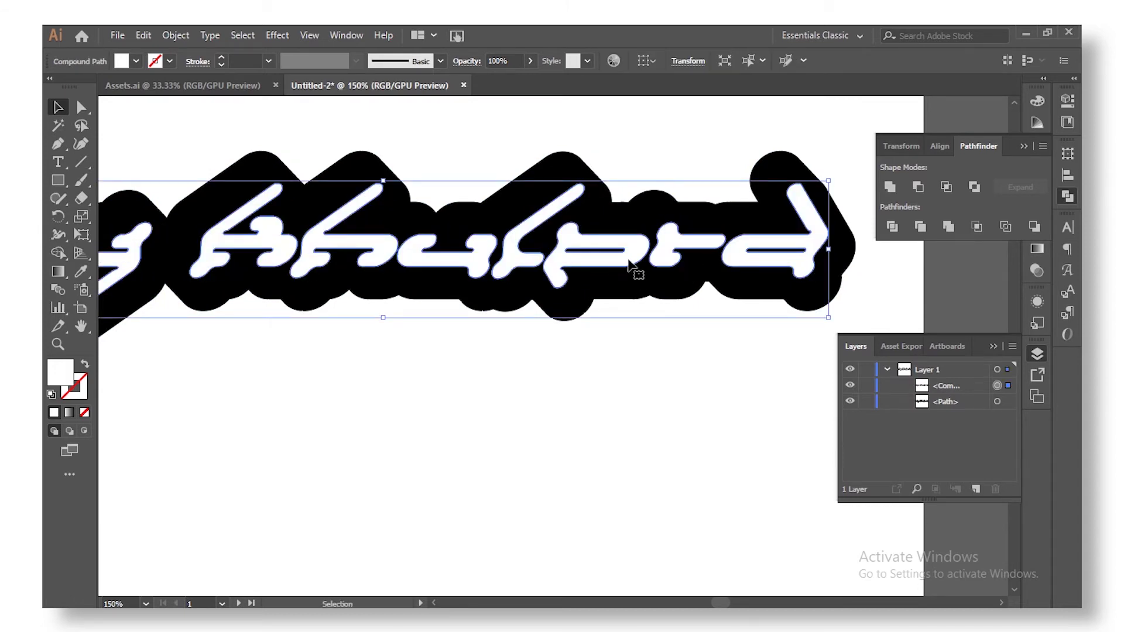
left_click_drag(608, 396, 805, 426)
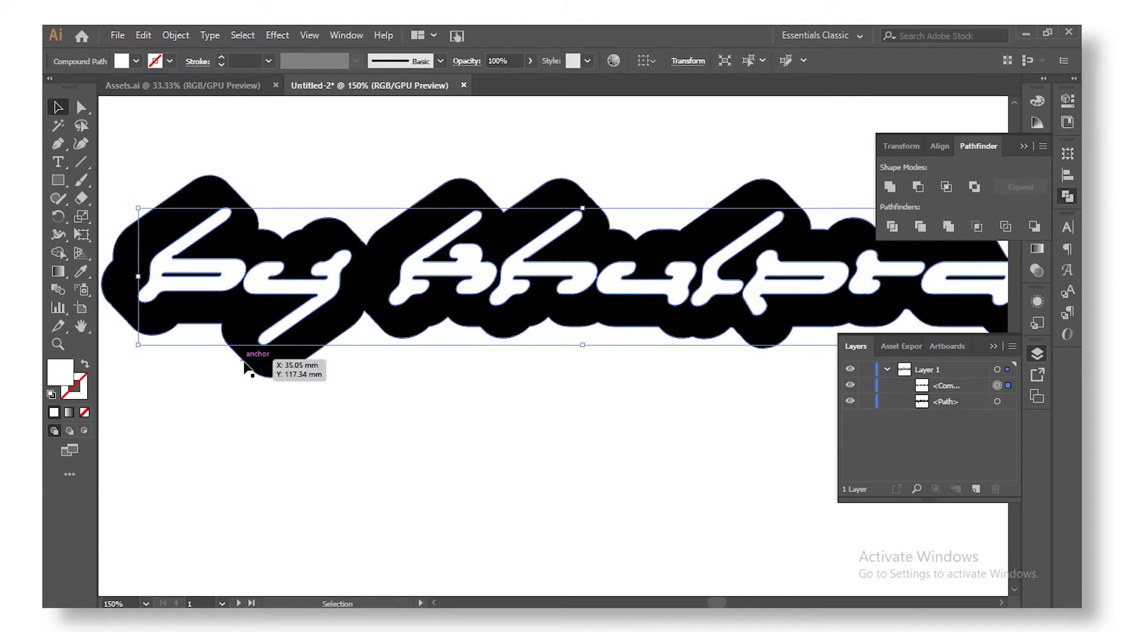
scroll(452, 347, "down", 3, "alt")
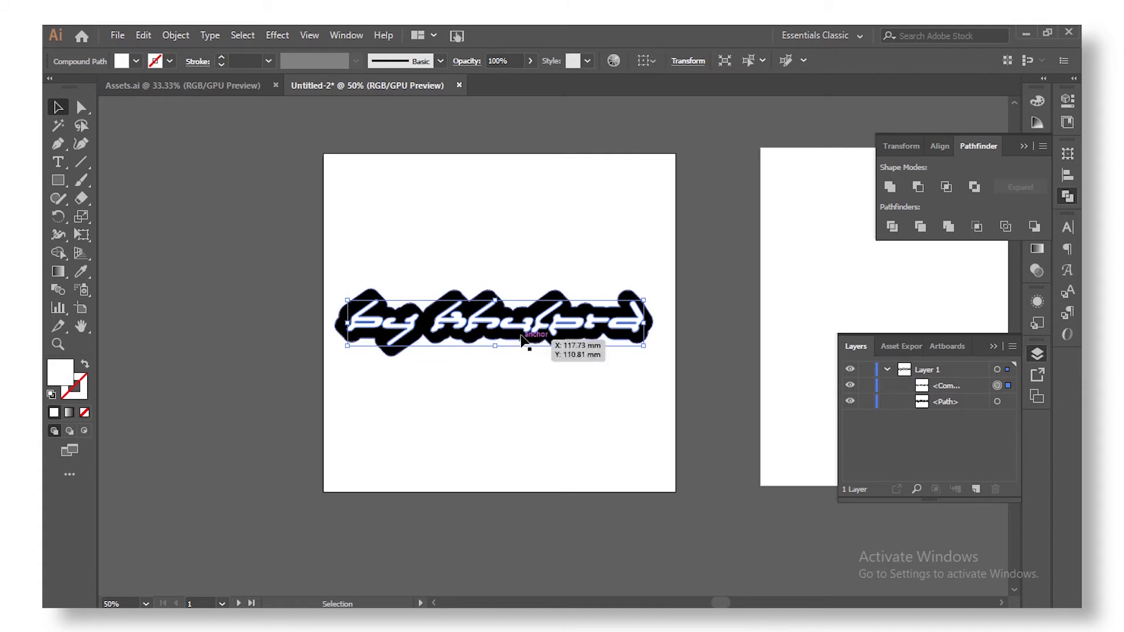
scroll(523, 340, "up", 2, "alt")
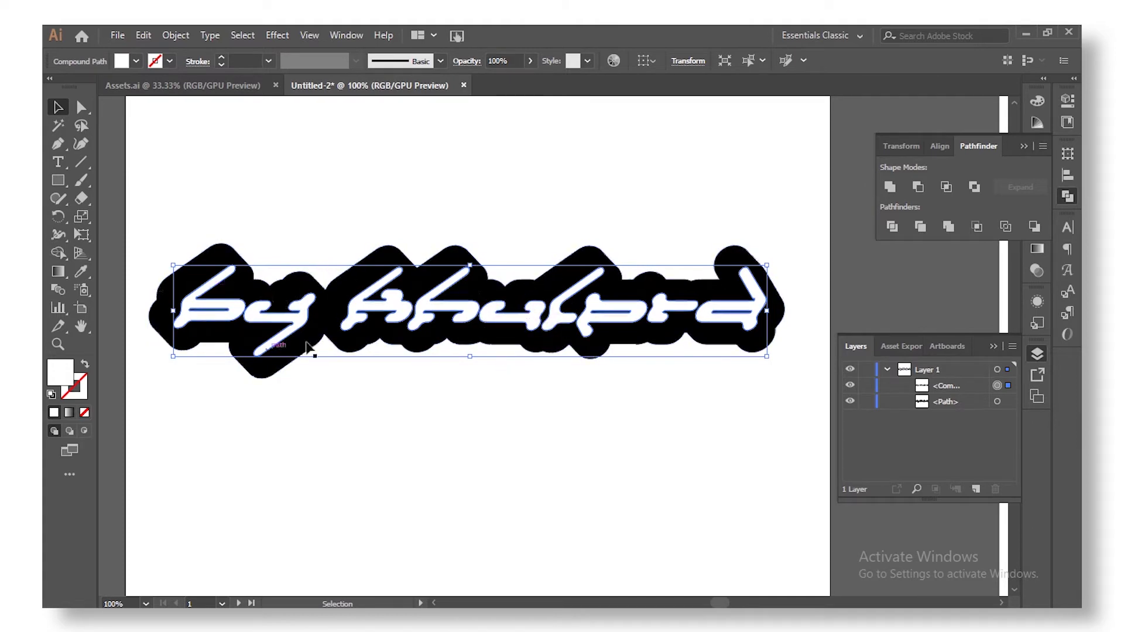
left_click(354, 374)
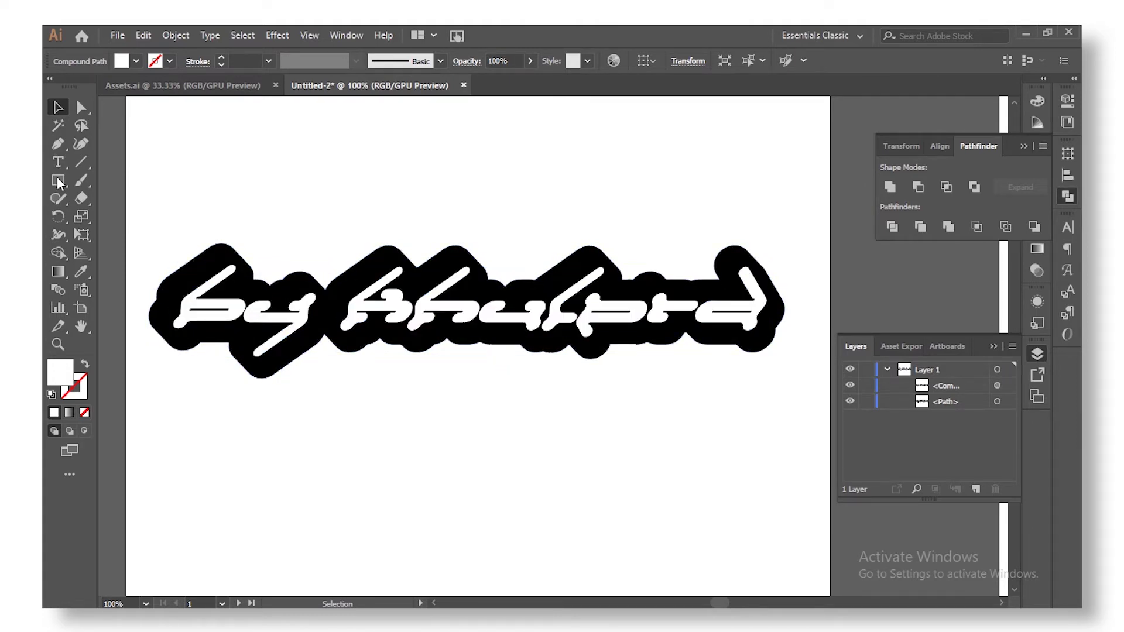
Draw a rectangle spanning the artboard's width over the lettering and fill it with a muted grey-brown.
left_click(55, 180)
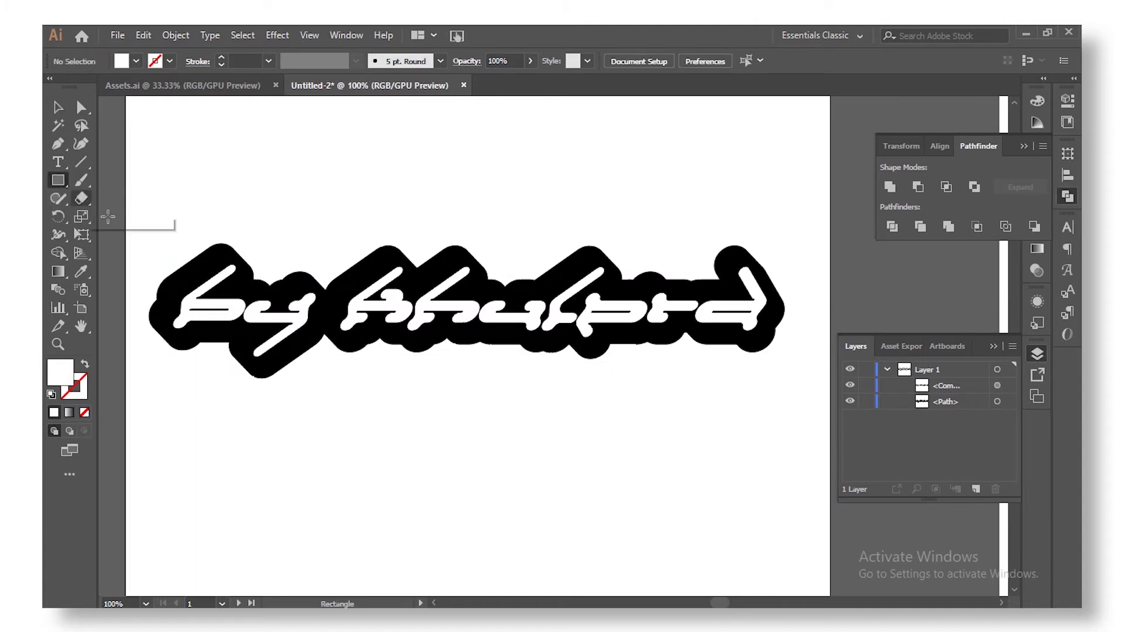
left_click_drag(124, 191, 830, 375)
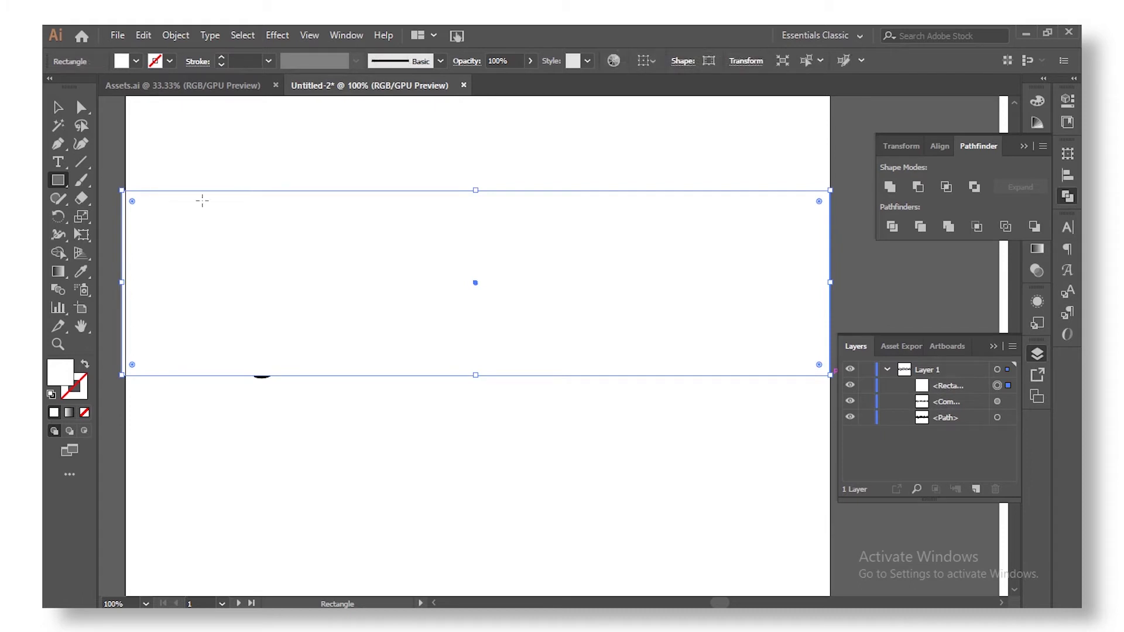
double_click(63, 372)
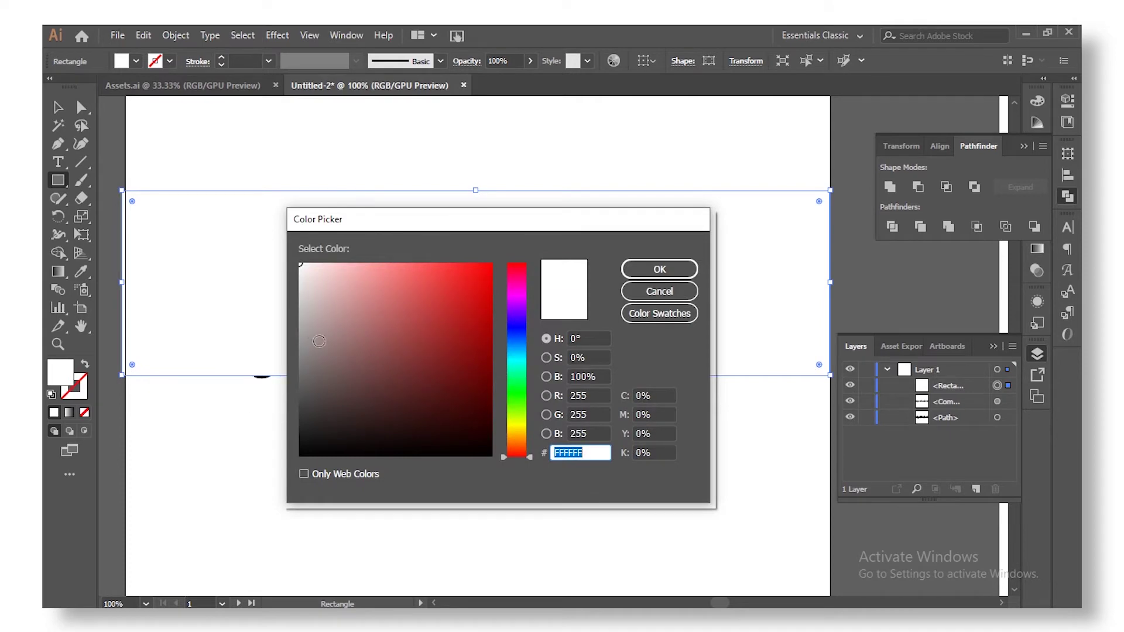
left_click(319, 341)
left_click(635, 271)
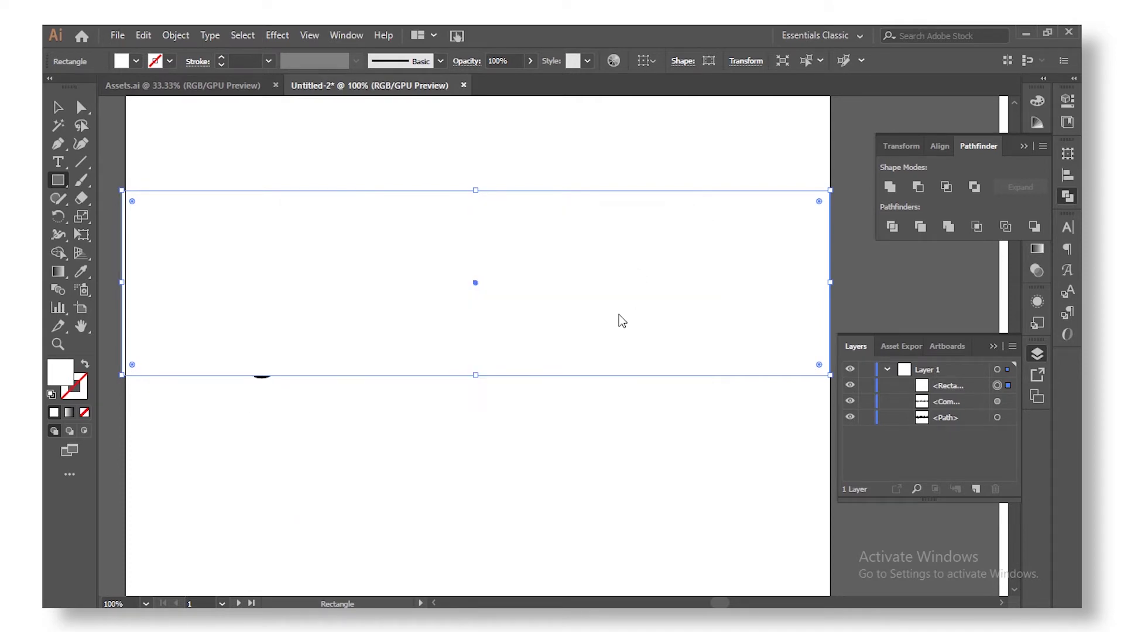
Send the grey-brown rectangle behind the lettering and shift it down so it frames the black outline.
key("ctrl+shift+bracketleft")
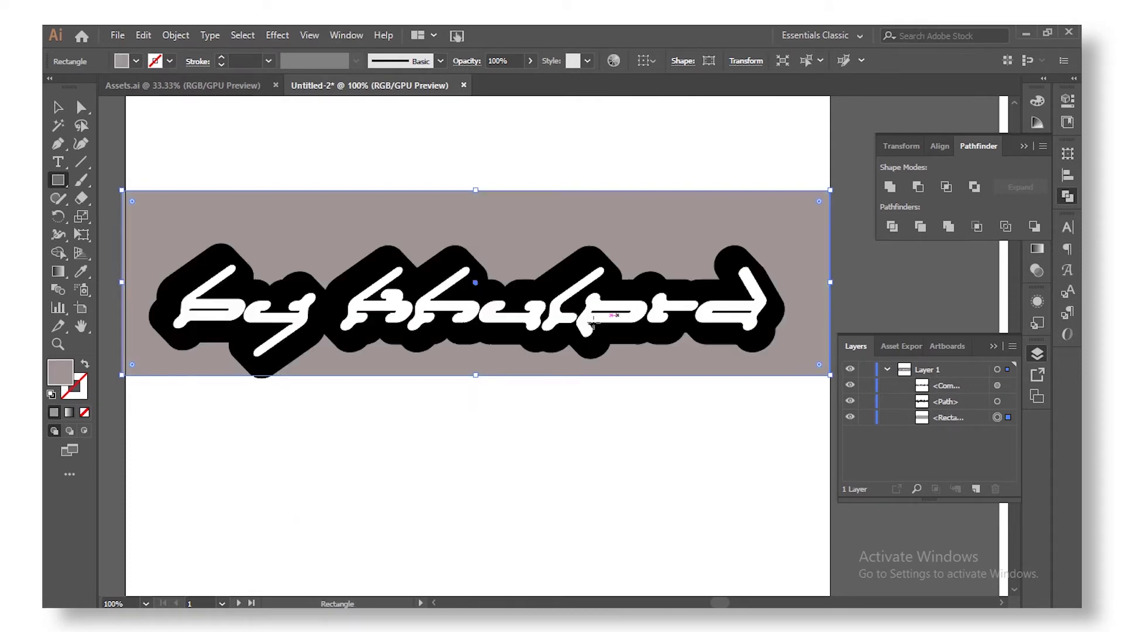
key("v")
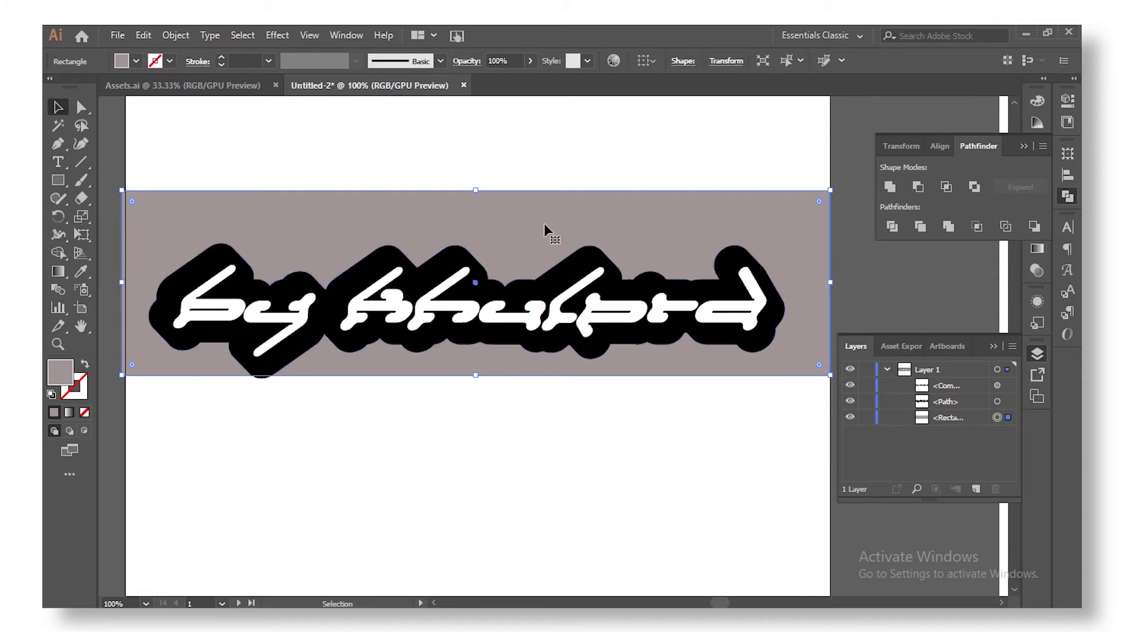
left_click_drag(543, 224, 543, 236)
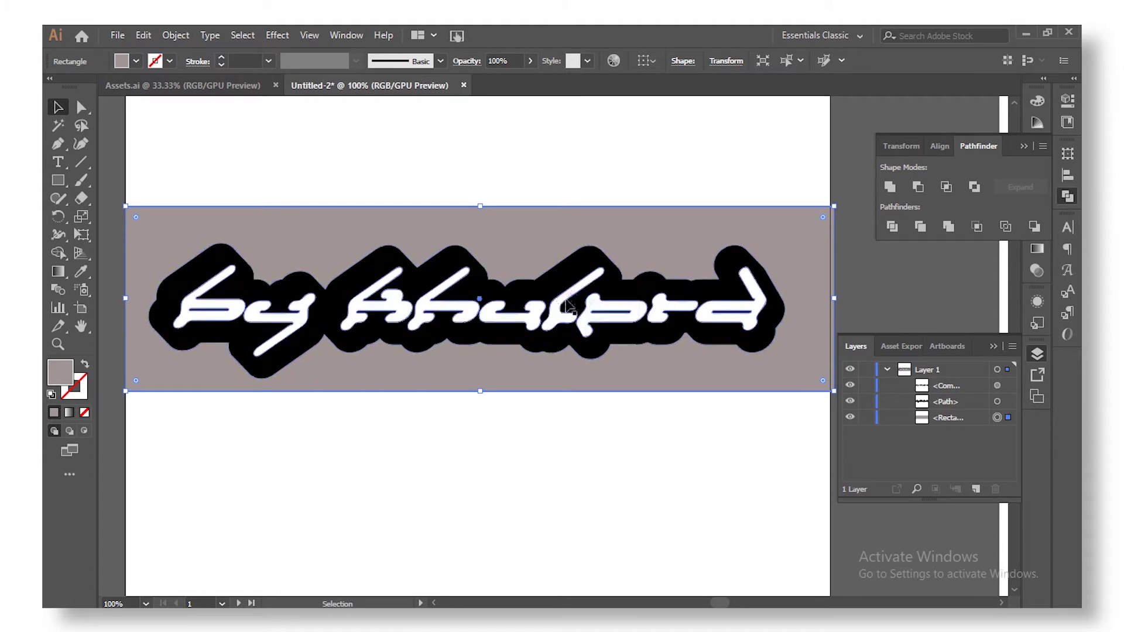
Cut the white letters out of the black shape with Minus Front, and delete the rectangle behind it.
left_click(581, 274)
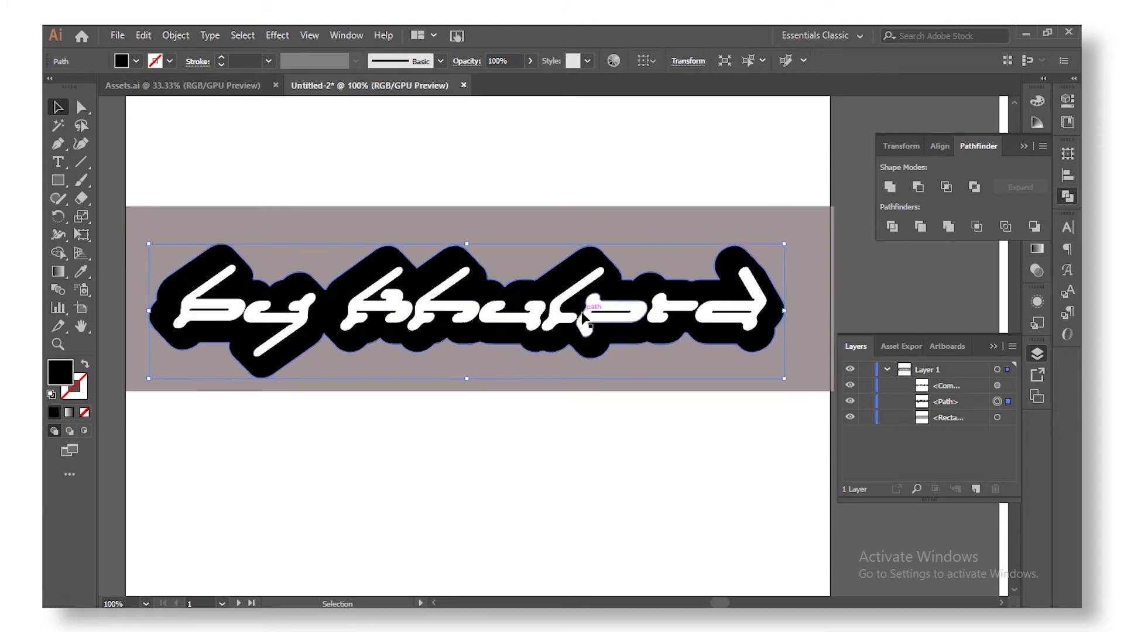
left_click(554, 325, "shift")
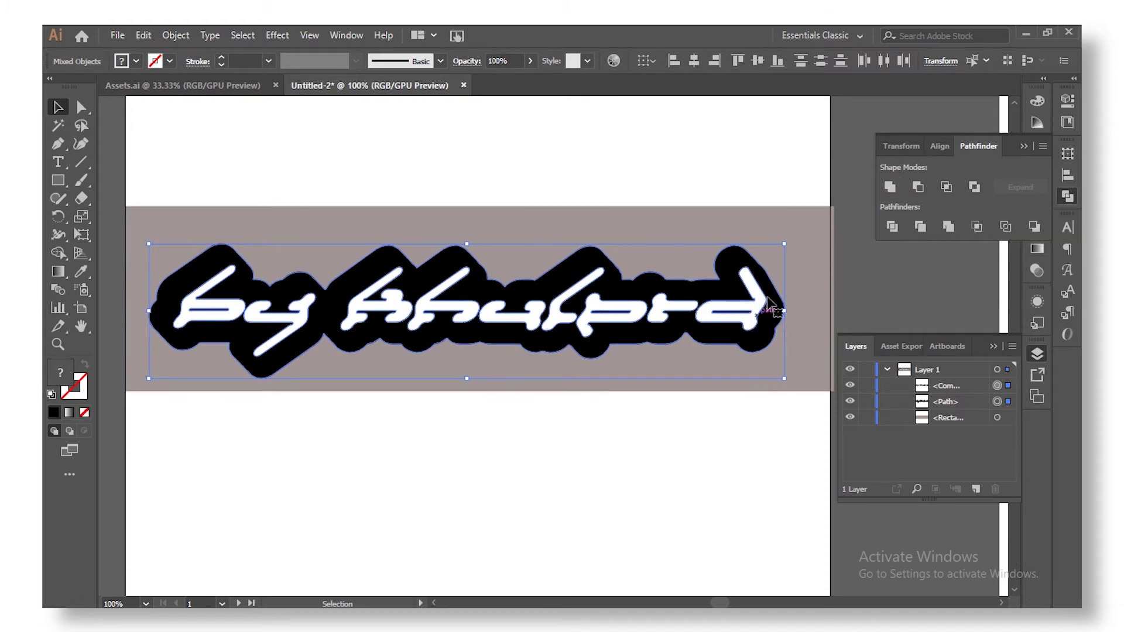
left_click(916, 187)
left_click_drag(606, 324, 633, 230)
left_click(649, 335)
key("Delete")
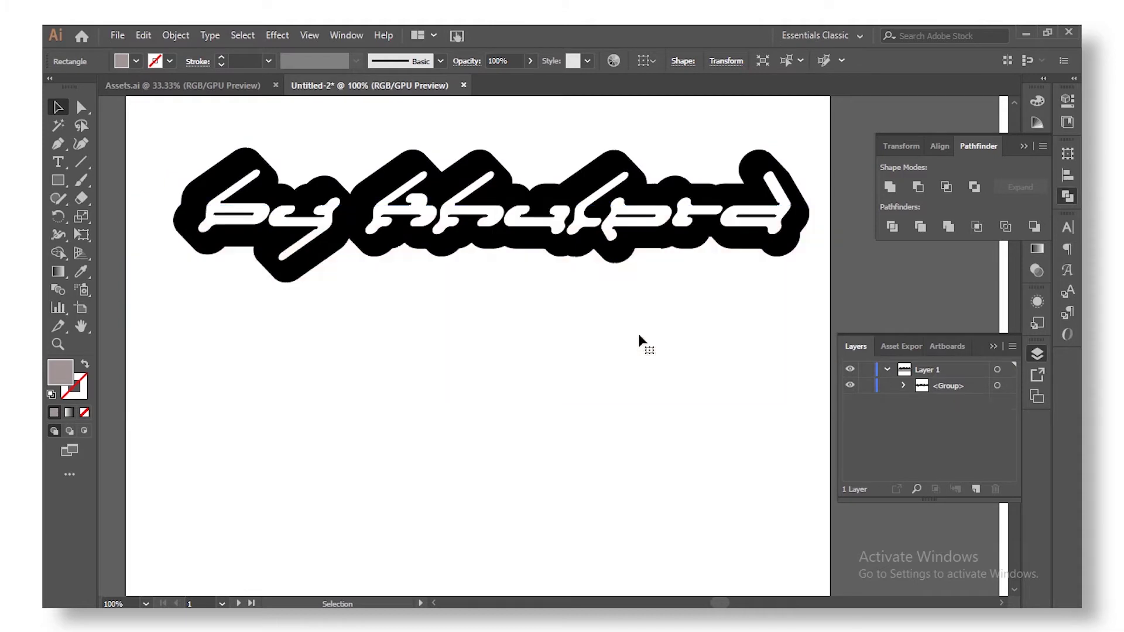
Move the cut-out lettering down towards the artboard's middle and duplicate it onto the second artboard.
left_click(615, 240)
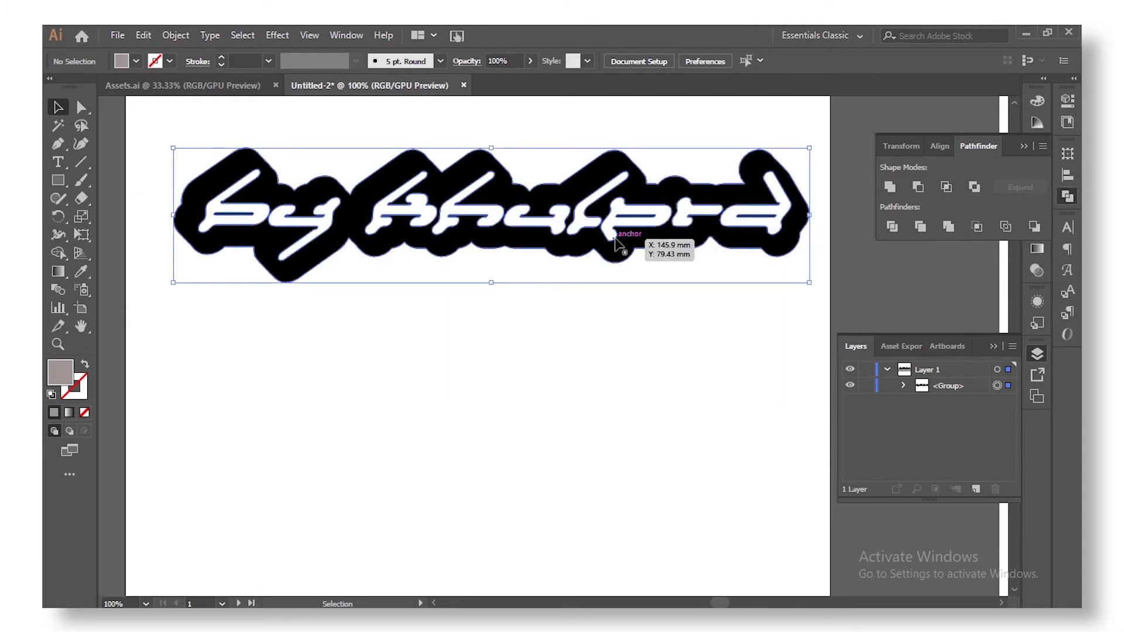
scroll(615, 240, "down", 2)
left_click_drag(611, 238, 597, 304)
left_click_drag(705, 398, 540, 407)
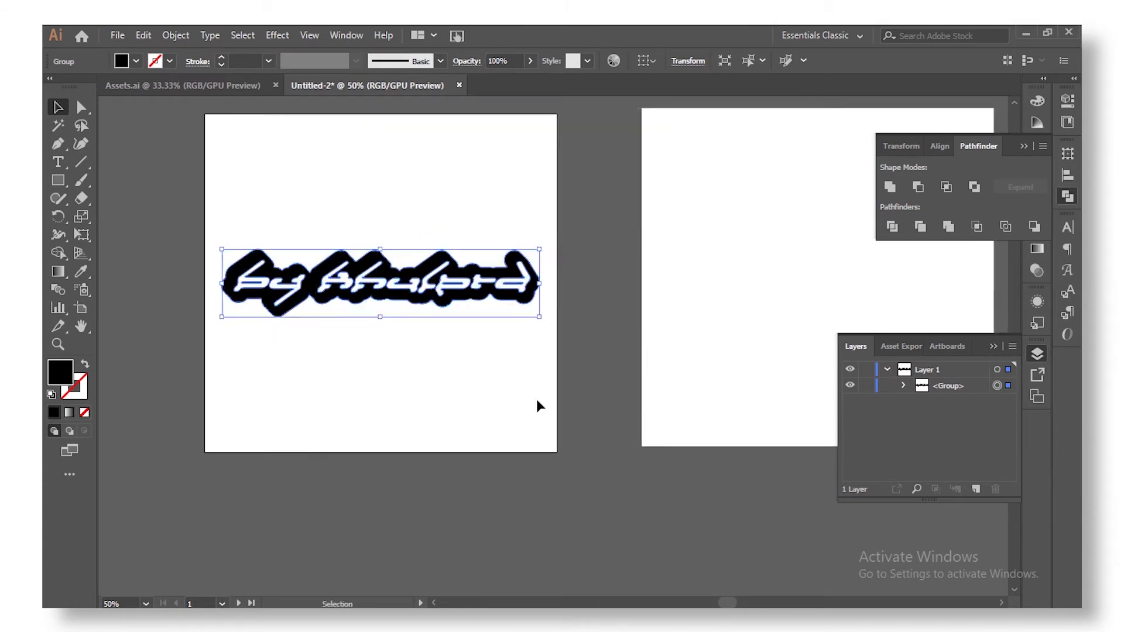
left_click_drag(425, 303, 888, 311)
key("ctrl+1")
left_click_drag(761, 304, 534, 281)
scroll(677, 283, "down", 1)
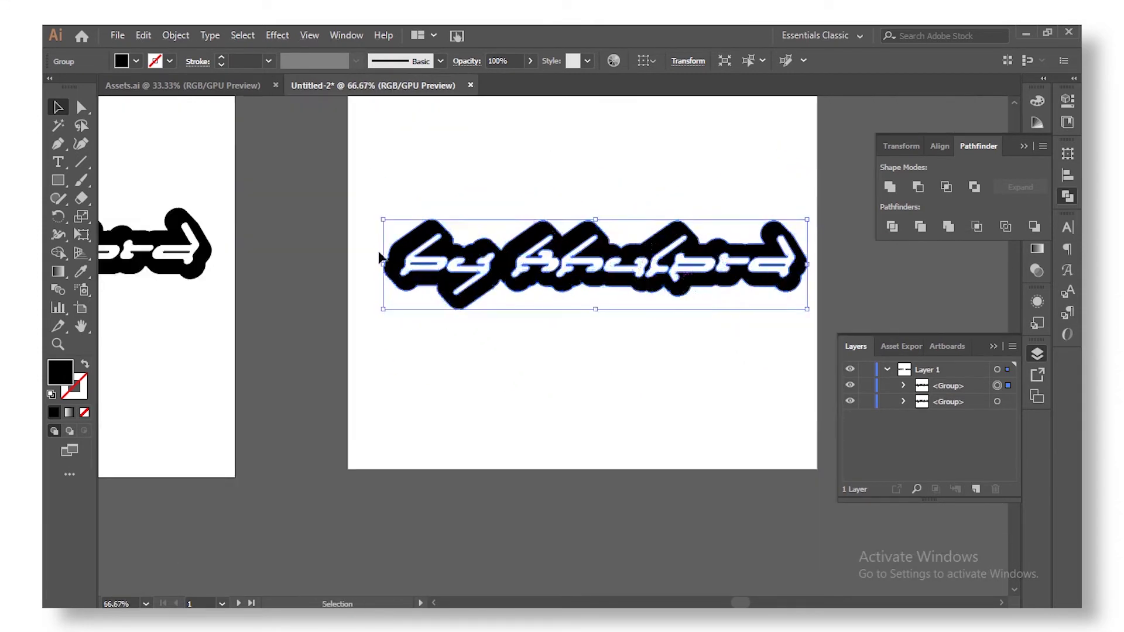
Copy the two large swoosh shapes and the six-pointed star from Assets.ai into the Untitled-2 lettering document.
left_click(205, 79)
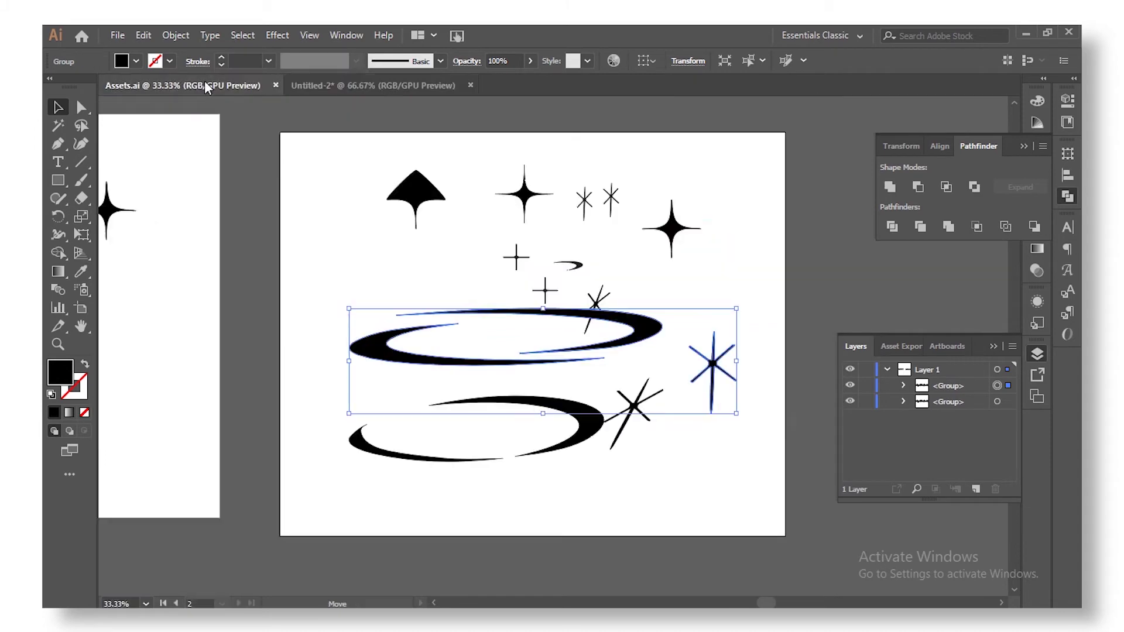
key("space")
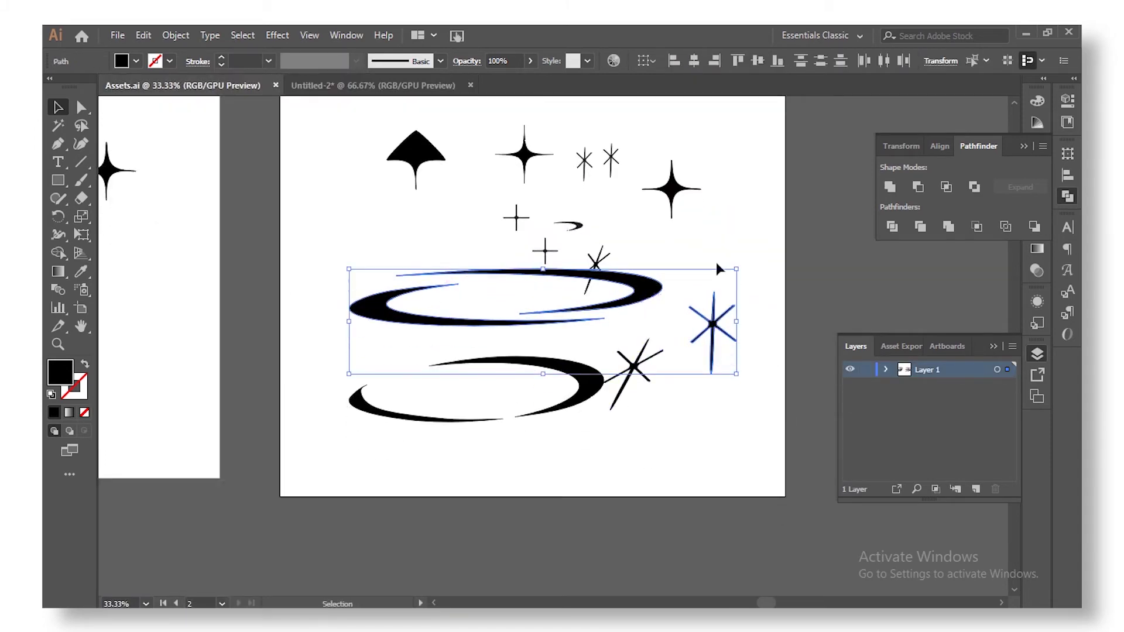
scroll(662, 285, "down", 1)
scroll(667, 285, "up", 4)
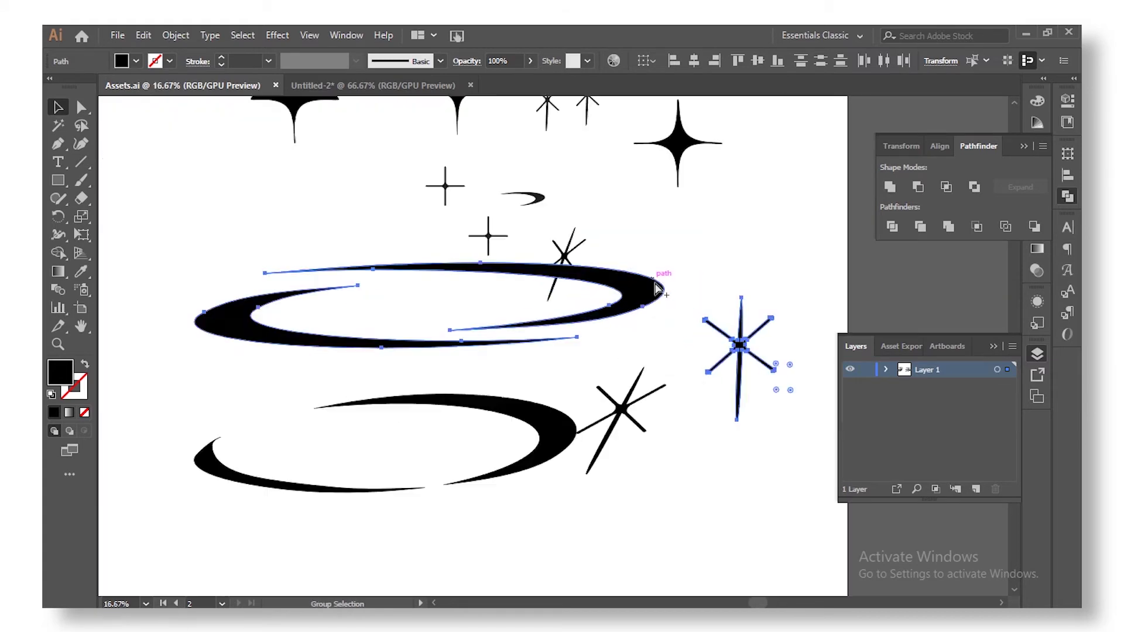
scroll(669, 282, "down", 2)
key("space")
left_click_drag(669, 276, 643, 376)
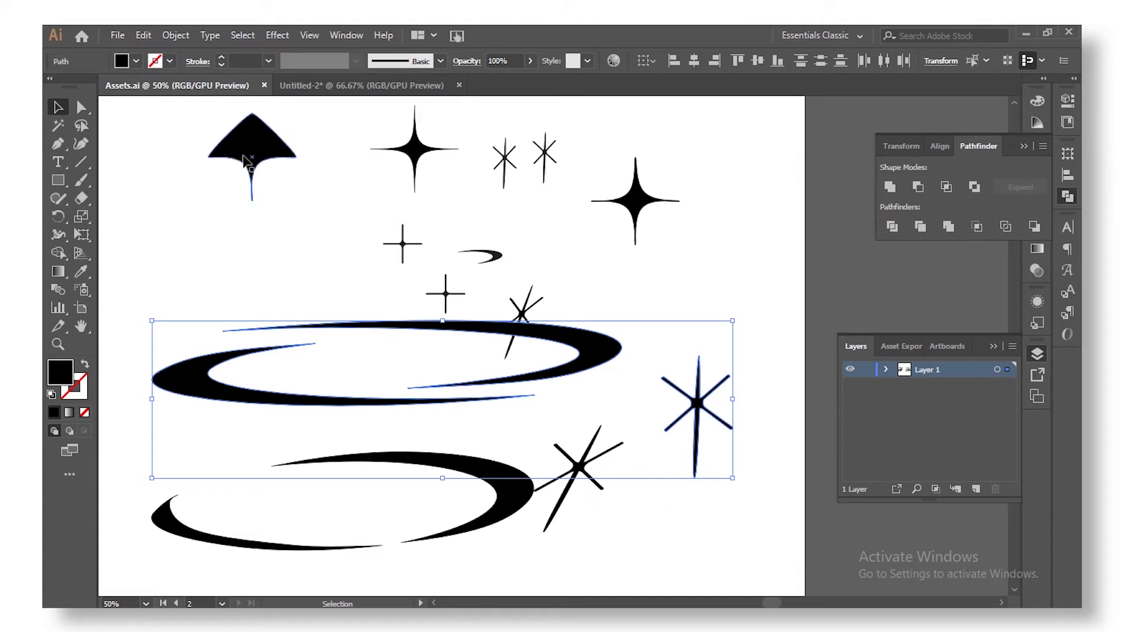
scroll(251, 170, "up", 1)
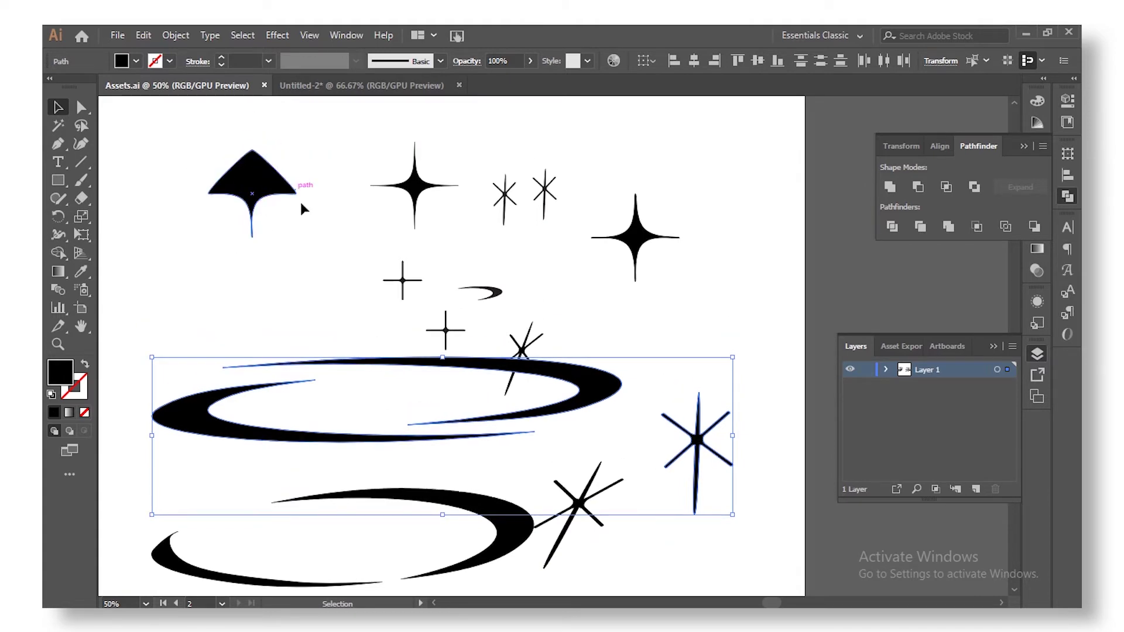
scroll(614, 480, "down", 1)
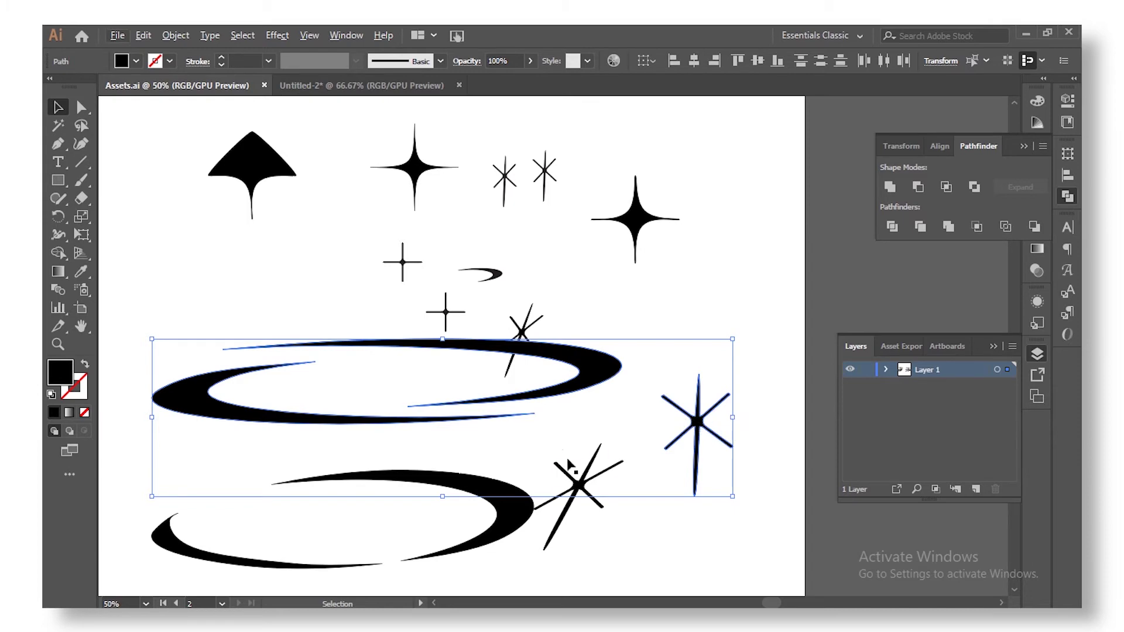
left_click_drag(587, 384, 665, 371)
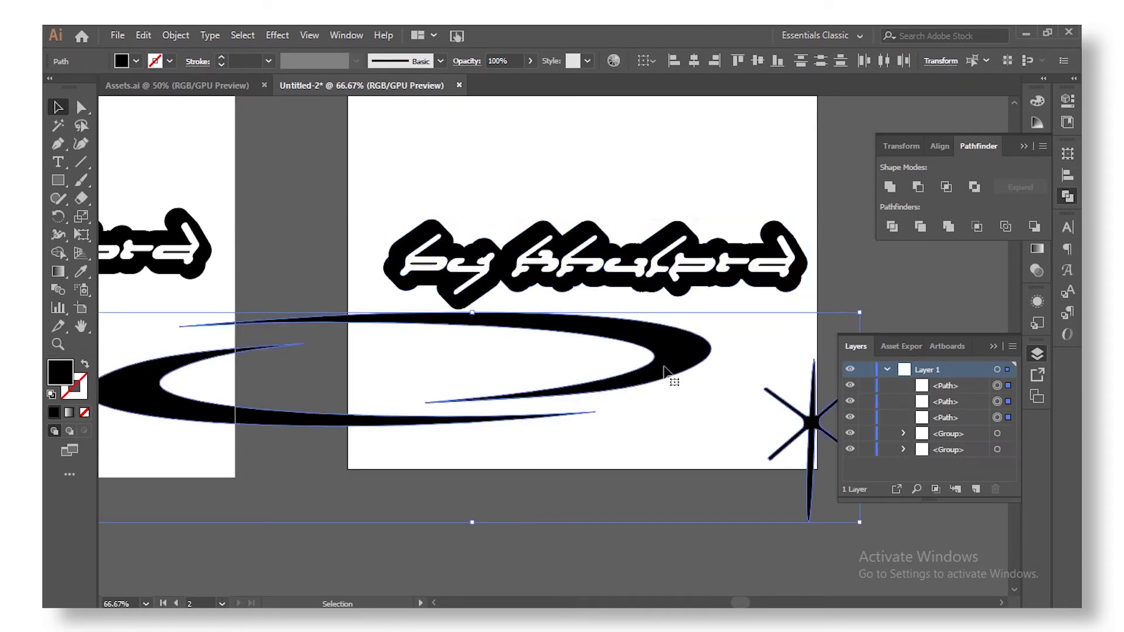
Move the imported swooshes and star up so they sit above the lettering on the second artboard.
key("ctrl+minus")
key("ctrl+minus")
key("ctrl+minus")
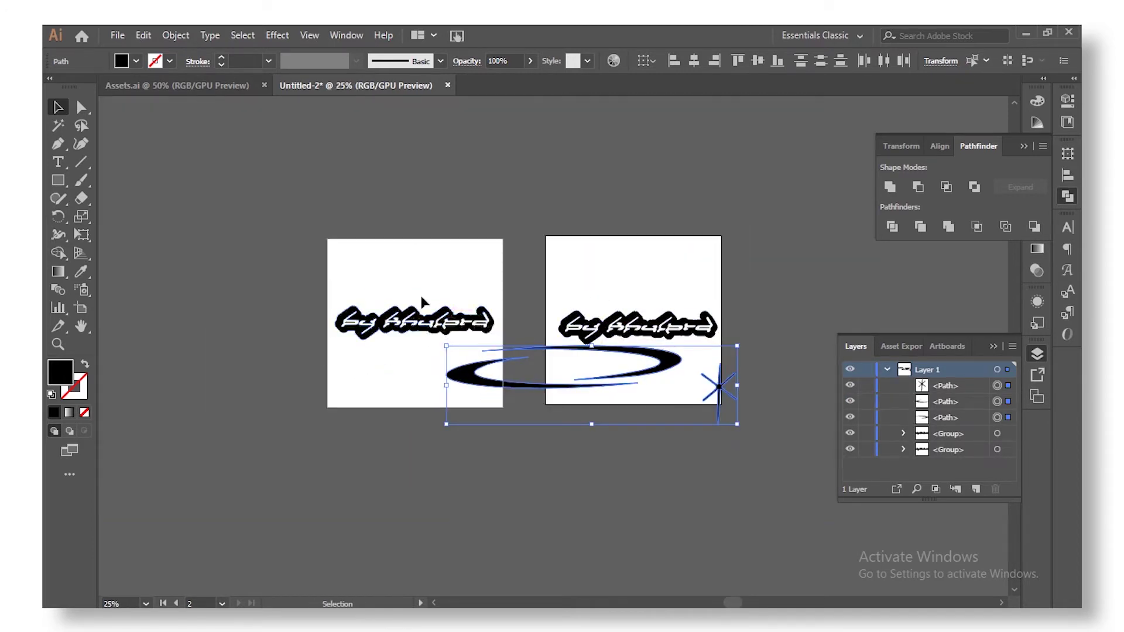
scroll(645, 324, "up", 3)
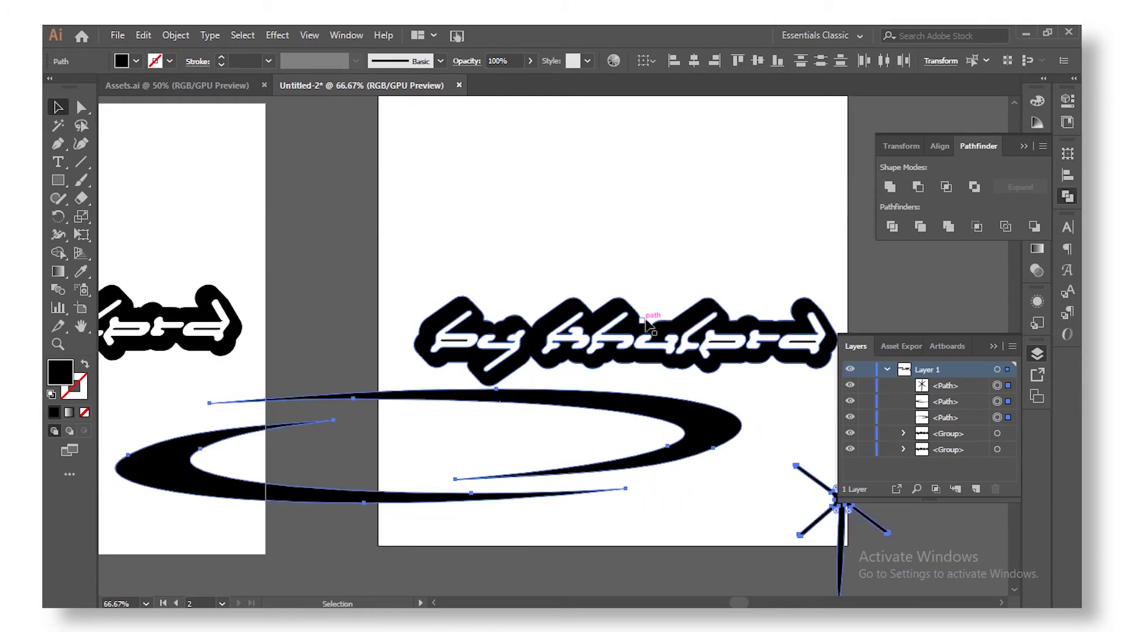
left_click_drag(707, 439, 879, 313)
left_click_drag(745, 492, 614, 427)
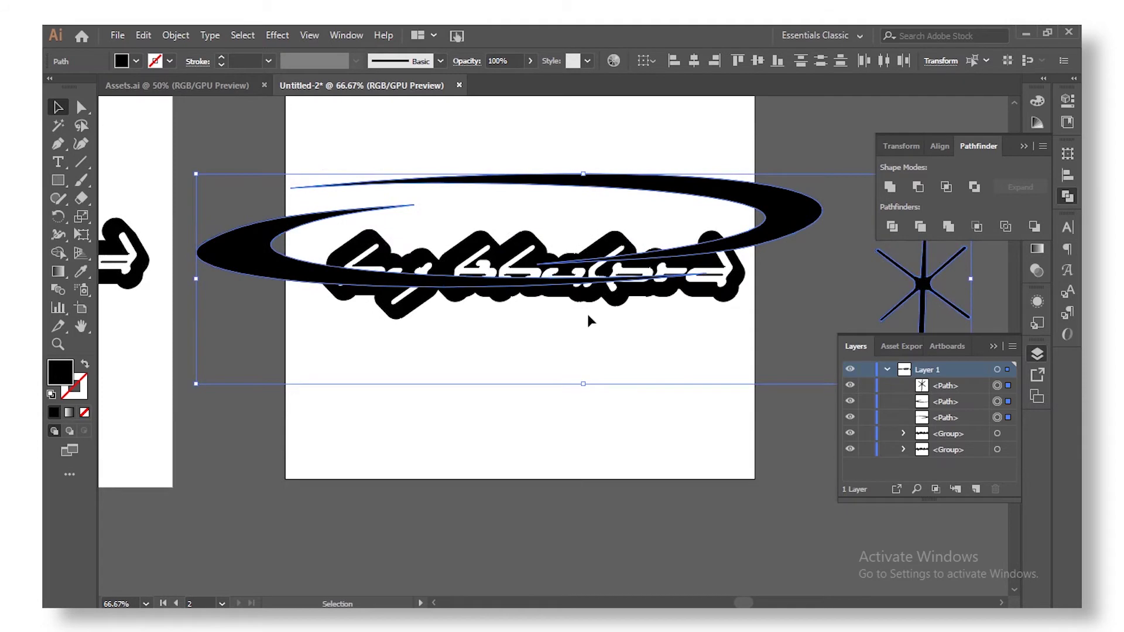
left_click_drag(713, 251, 705, 154)
left_click_drag(672, 353, 580, 448)
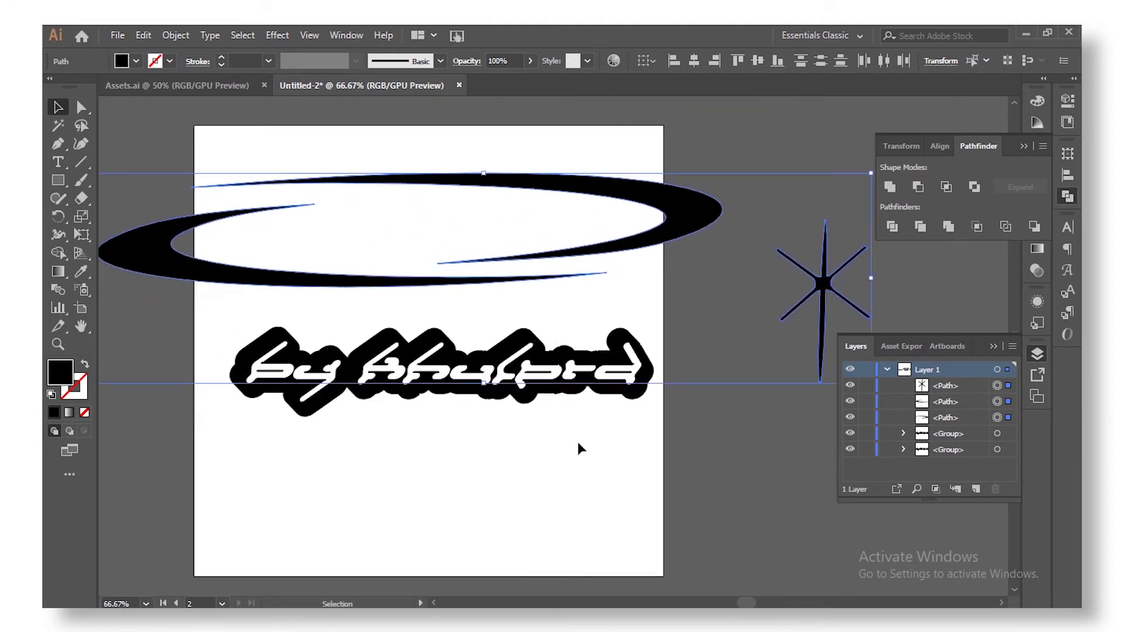
Scale down the lettering, the upper swoosh and the star on the second artboard.
left_click(603, 395)
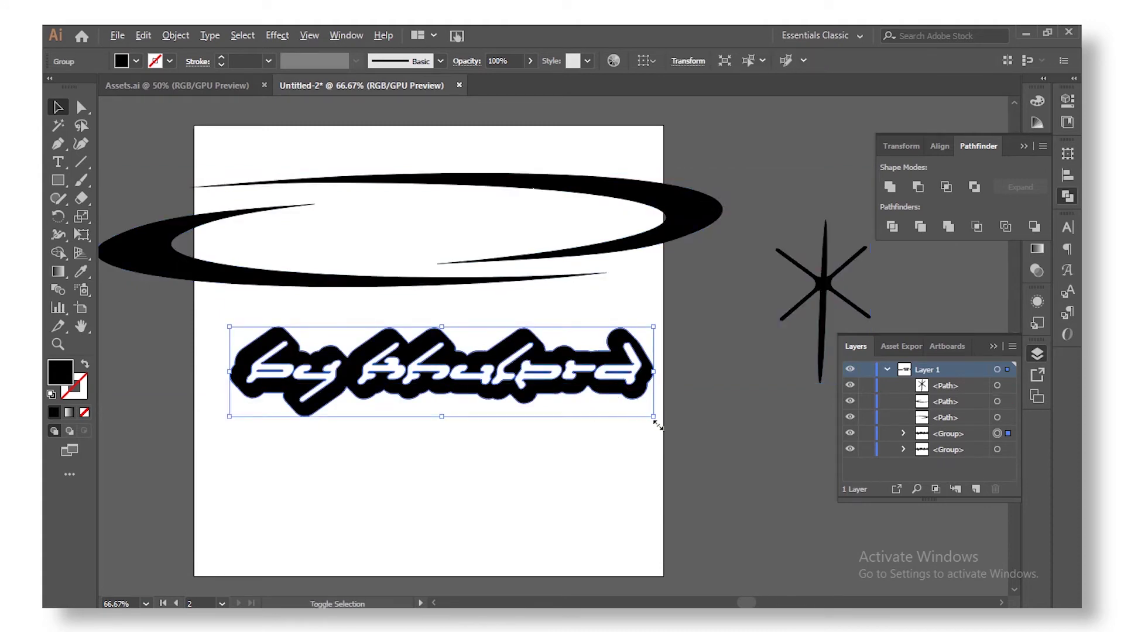
left_click_drag(654, 417, 564, 398)
left_click(226, 276)
left_click_drag(226, 276, 592, 466)
left_click_drag(829, 330, 436, 453)
Rotate the lower swoosh to slope upward to the right, shrink it, and place it around the lettering's left side.
left_click_drag(586, 451, 588, 424)
key("ctrl+1")
left_click_drag(130, 432, 300, 440)
key("ctrl+shift+a")
left_click(300, 440)
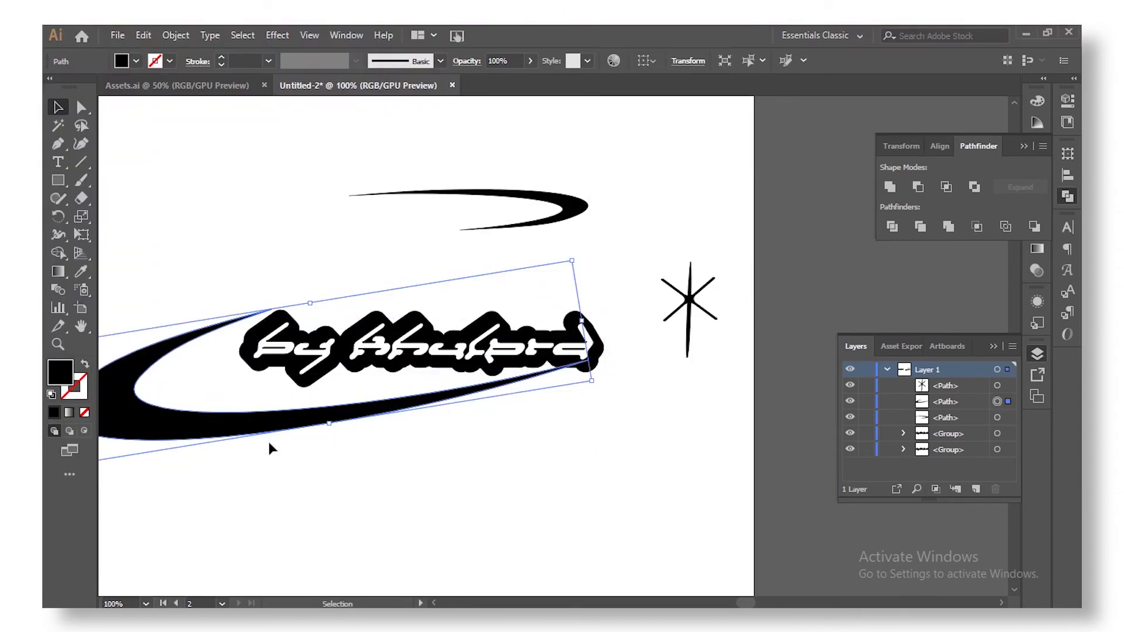
left_click(244, 477)
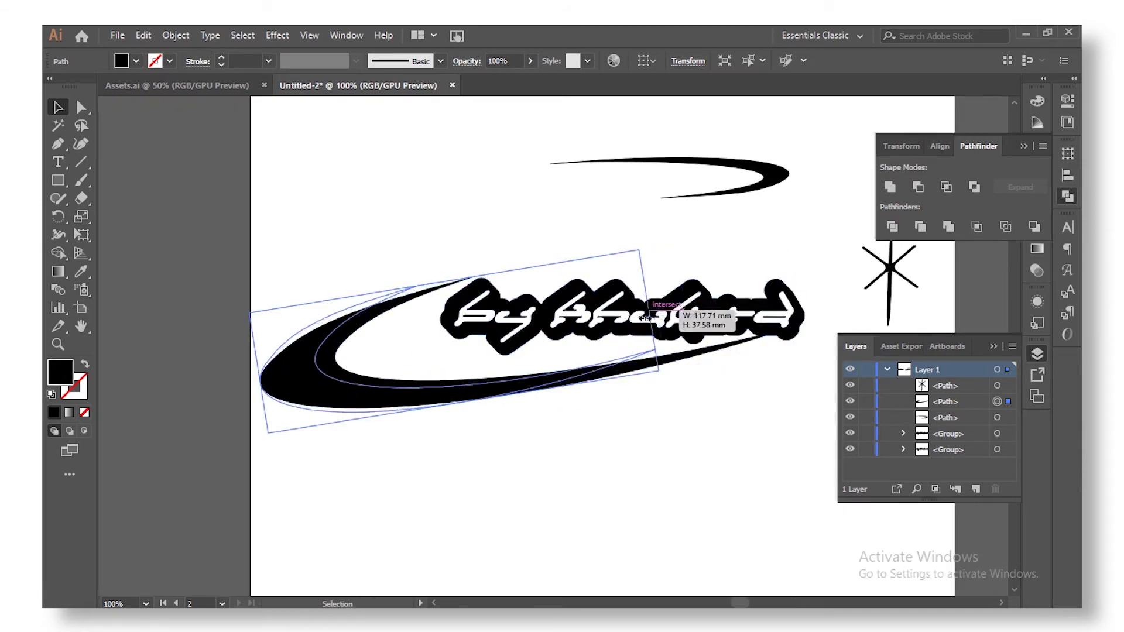
left_click_drag(437, 415, 464, 415)
Reshape the selected swoosh's curves by moving its anchor points and handles with Direct Selection.
key("a")
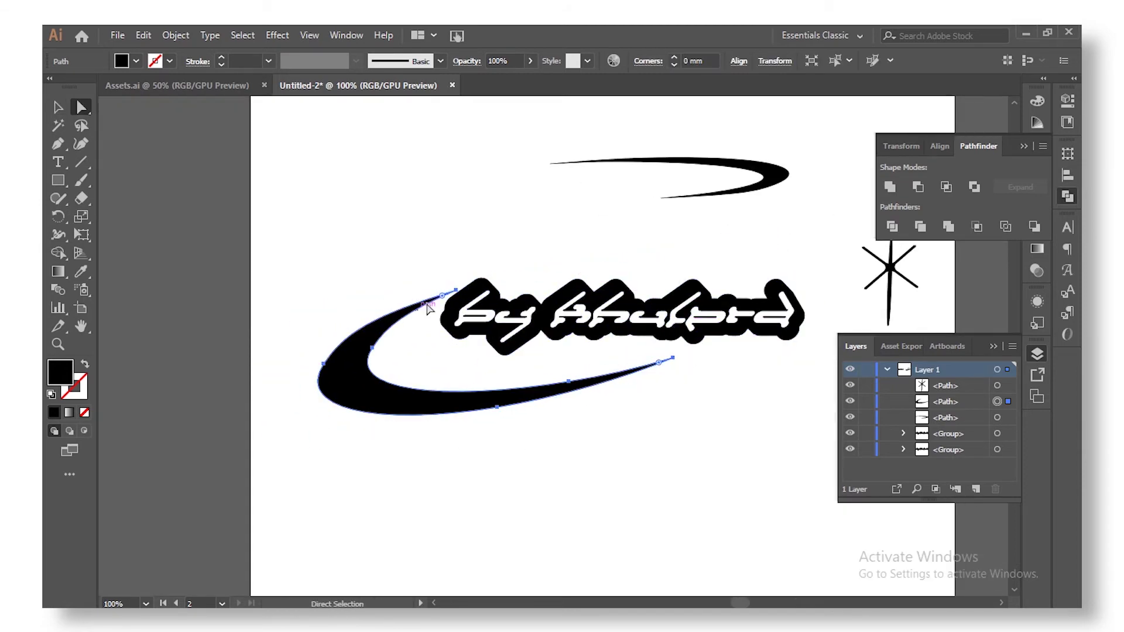
key("ctrl+equal")
key("ctrl+equal")
key("ctrl+equal")
key("ctrl+equal")
key("ctrl+equal")
left_click_drag(278, 410, 319, 341)
key("ctrl+minus")
scroll(384, 171, "up", 3)
left_click_drag(385, 256, 368, 381)
left_click_drag(242, 318, 150, 371)
left_click_drag(334, 400, 317, 411)
Refine the curve handles at the swoosh's thick left end, and move the swoosh below the lettering.
key("v")
left_click(333, 306)
key("ctrl+minus")
left_click_drag(357, 319, 410, 296)
left_click_drag(800, 308, 809, 285)
scroll(314, 301, "up", 3)
key("a")
left_click(321, 250)
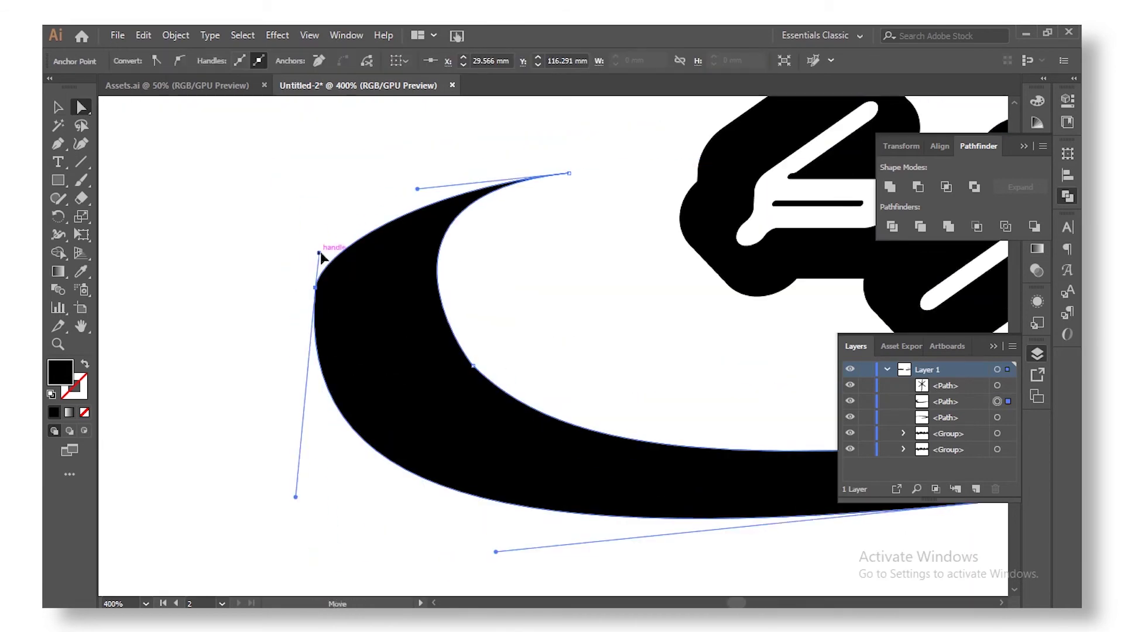
scroll(542, 276, "down", 5)
left_click_drag(542, 275, 624, 337)
key("v")
Place the reshaped swoosh around the lettering's left side with a duplicate of it below.
right_click(650, 328)
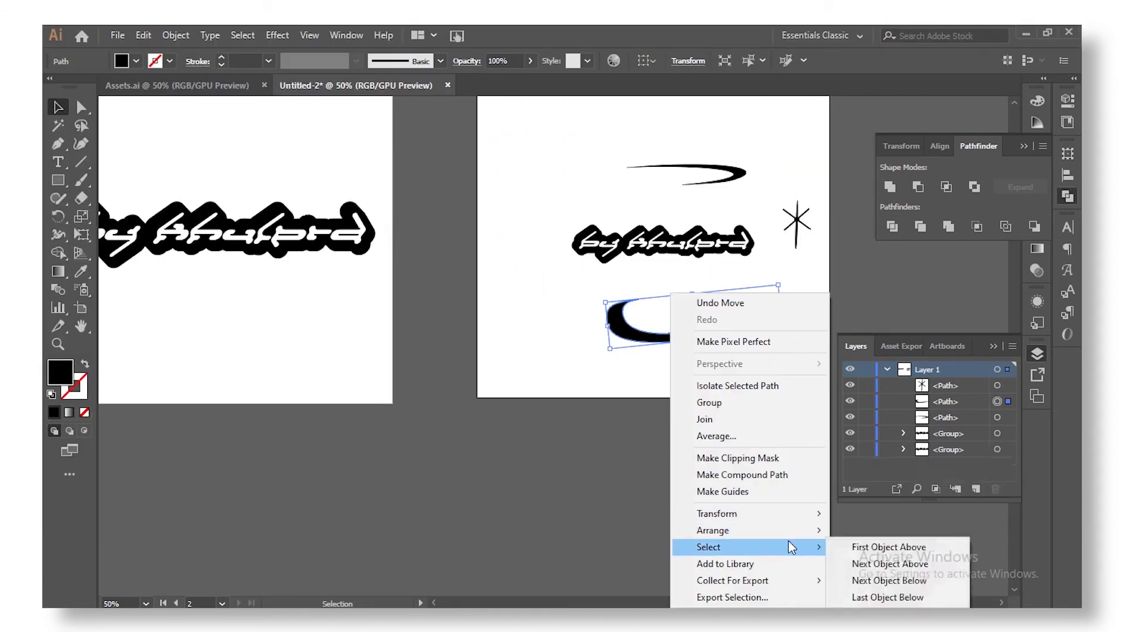
left_click(860, 472)
left_click(755, 334)
left_click(839, 365)
scroll(557, 250, "up", 2)
left_click_drag(585, 375, 603, 431)
key("ctrl+minus")
Mirror the duplicate swoosh and position it around the lettering's upper right side, opposite the original.
right_click(452, 395)
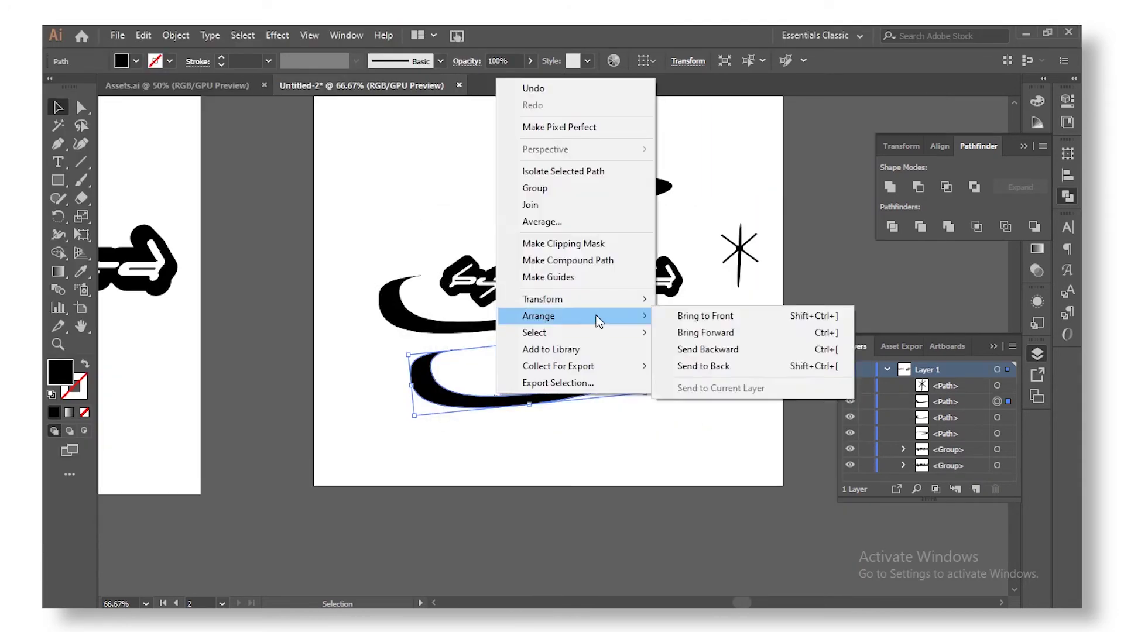
left_click(691, 357)
left_click(840, 361)
right_click(422, 387)
left_click(621, 351)
left_click(841, 363)
left_click_drag(556, 386, 609, 234)
key("ctrl+shift+a")
key("ctrl+plus")
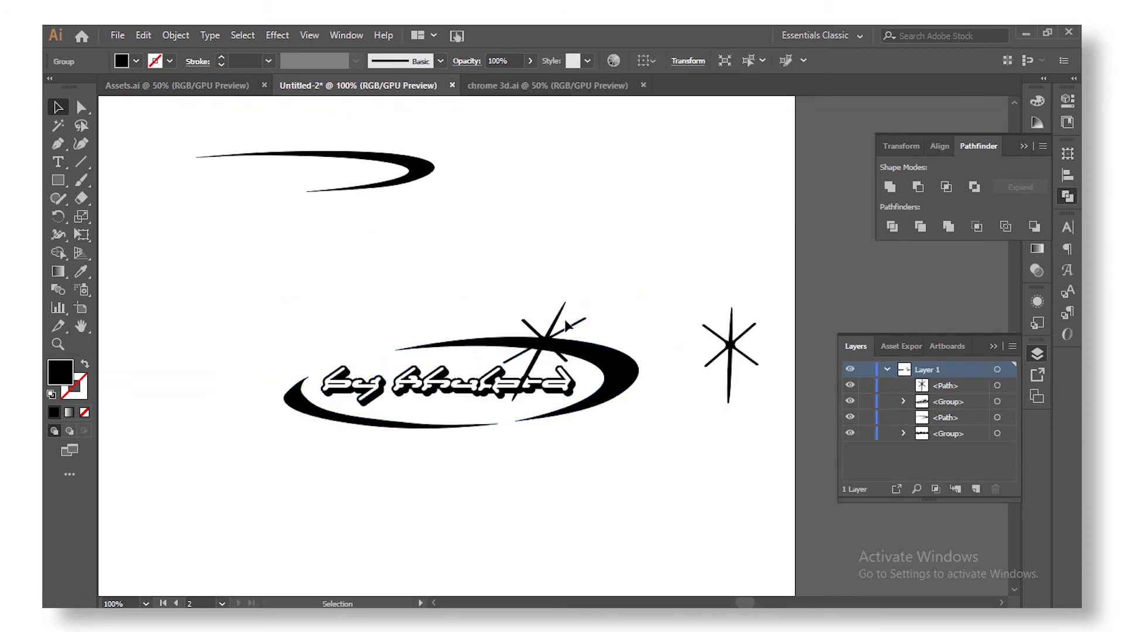
Remove the overlapping star from the lettering and swoosh group, and enlarge the group.
double_click(566, 326)
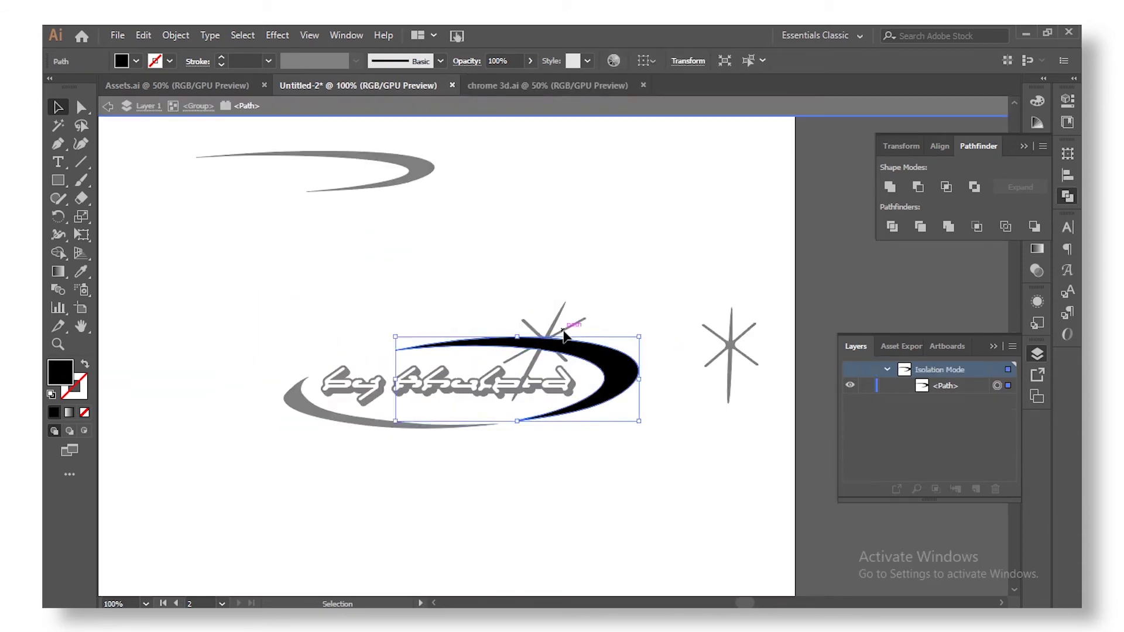
left_click_drag(549, 339, 731, 346)
key("Escape")
left_click(606, 400)
left_click_drag(639, 431, 677, 459)
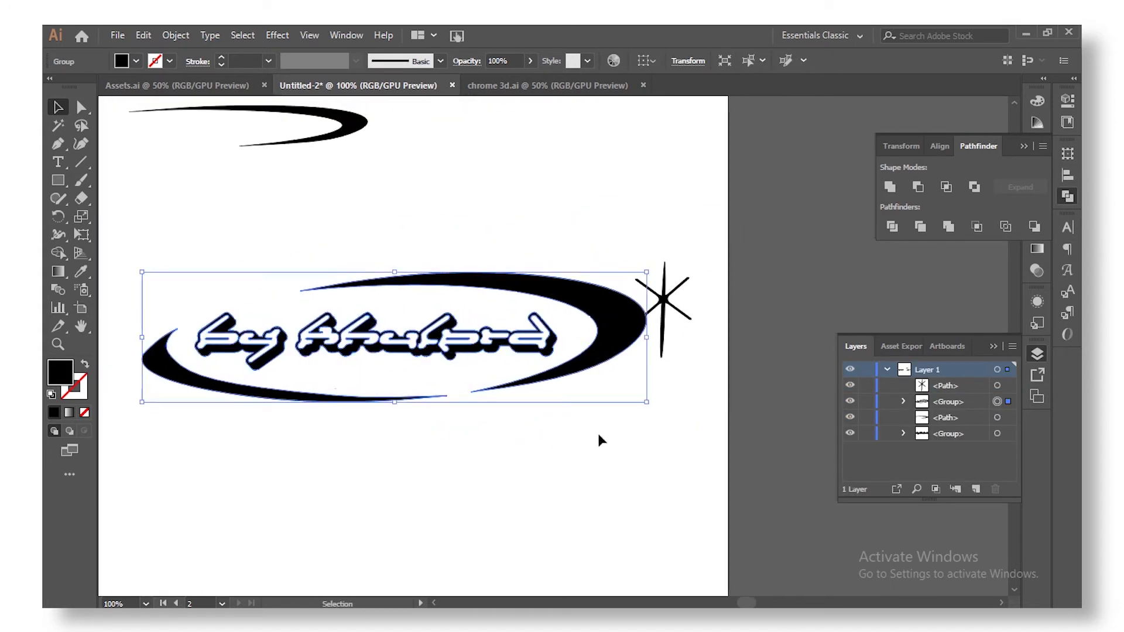
Tilt and reshape the loose star with Free Transform, and place it across the upper edge of the right swoosh.
left_click(663, 314)
left_click_drag(665, 326, 572, 216)
left_click(81, 235)
left_click_drag(578, 162, 634, 163)
key("v")
left_click_drag(598, 201, 554, 276)
left_click(436, 280)
left_click(651, 258)
left_click(607, 452)
left_click(697, 293)
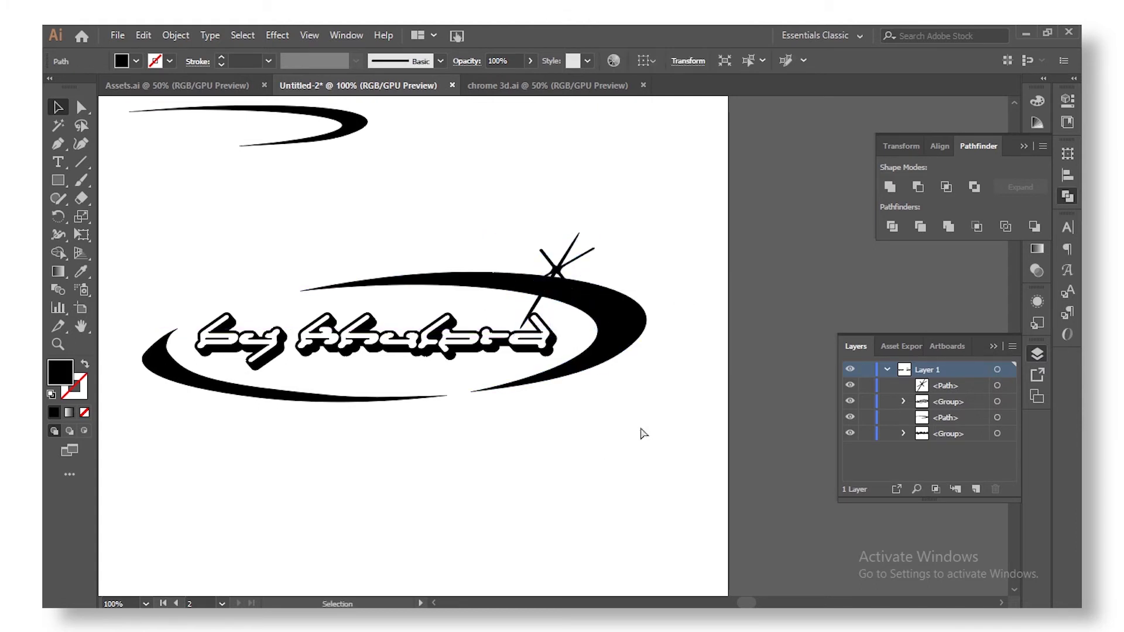
key("ctrl+minus")
scroll(631, 446, "up", 3)
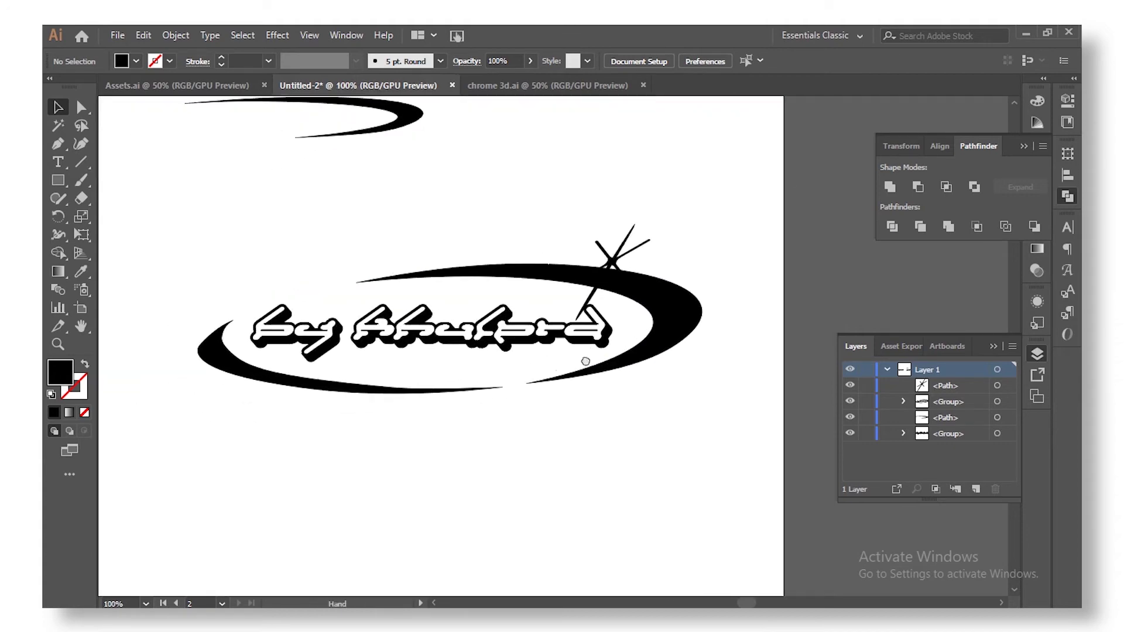
left_click_drag(602, 281, 532, 368)
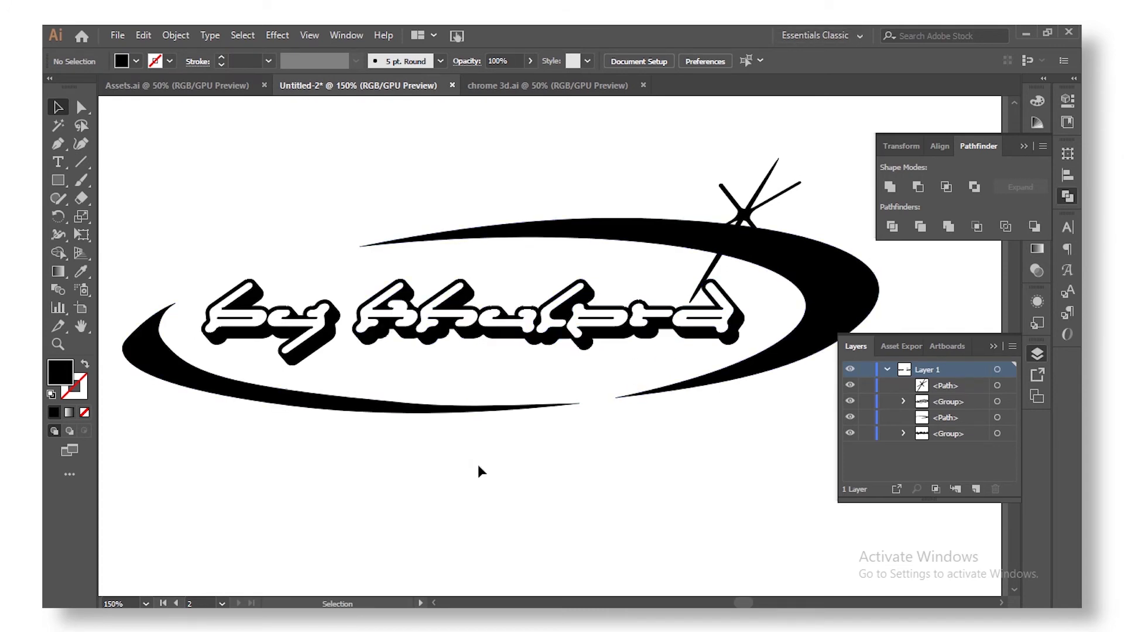
scroll(665, 440, "down", 1)
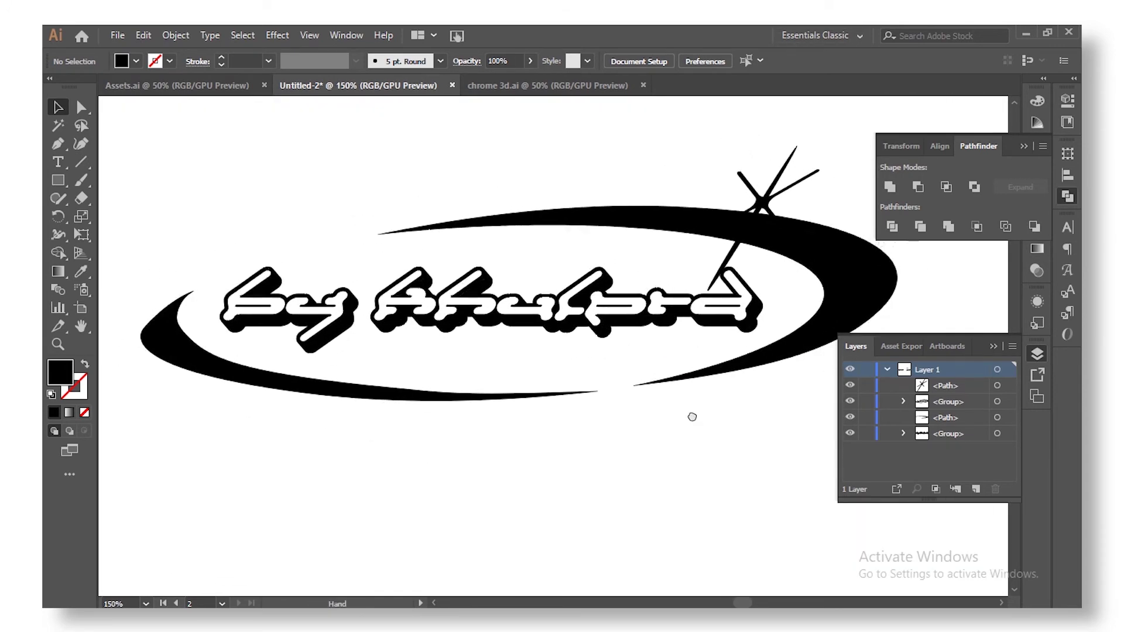
left_click_drag(744, 198, 733, 222)
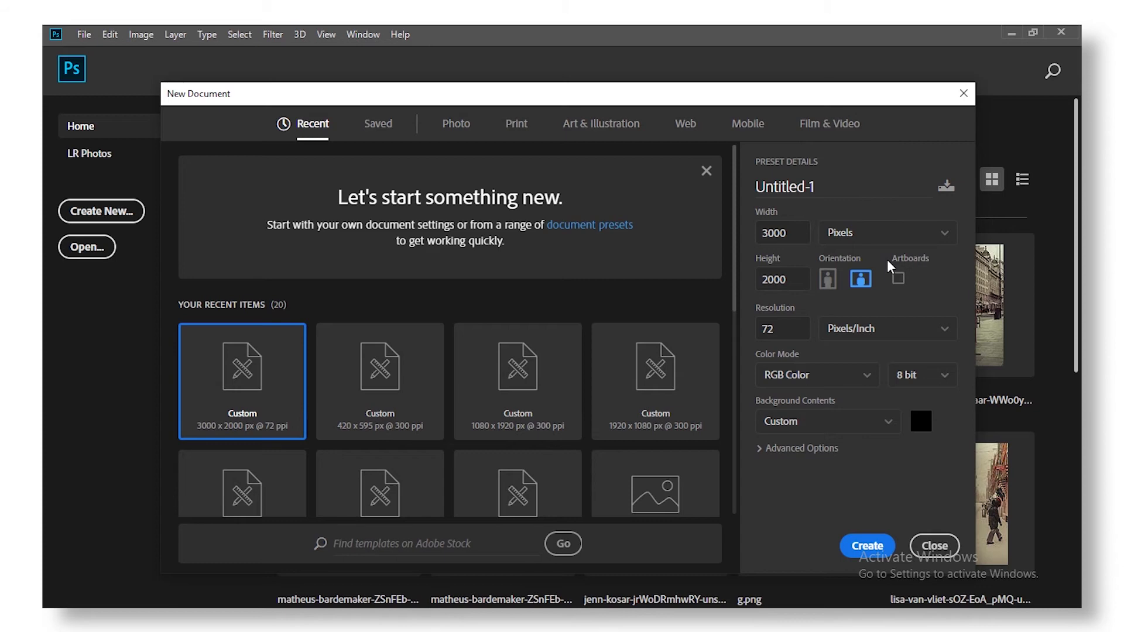
In Photoshop, create a 3000 x 2000 pixel RGB document at 72 pixels/inch with a black background.
double_click(807, 243)
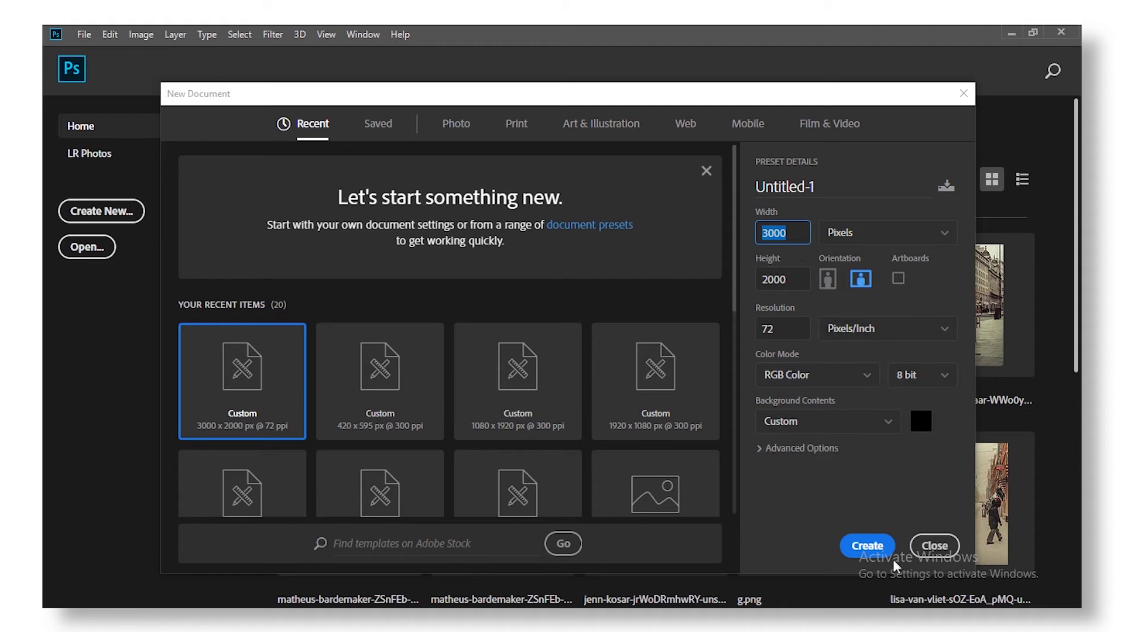
left_click(866, 546)
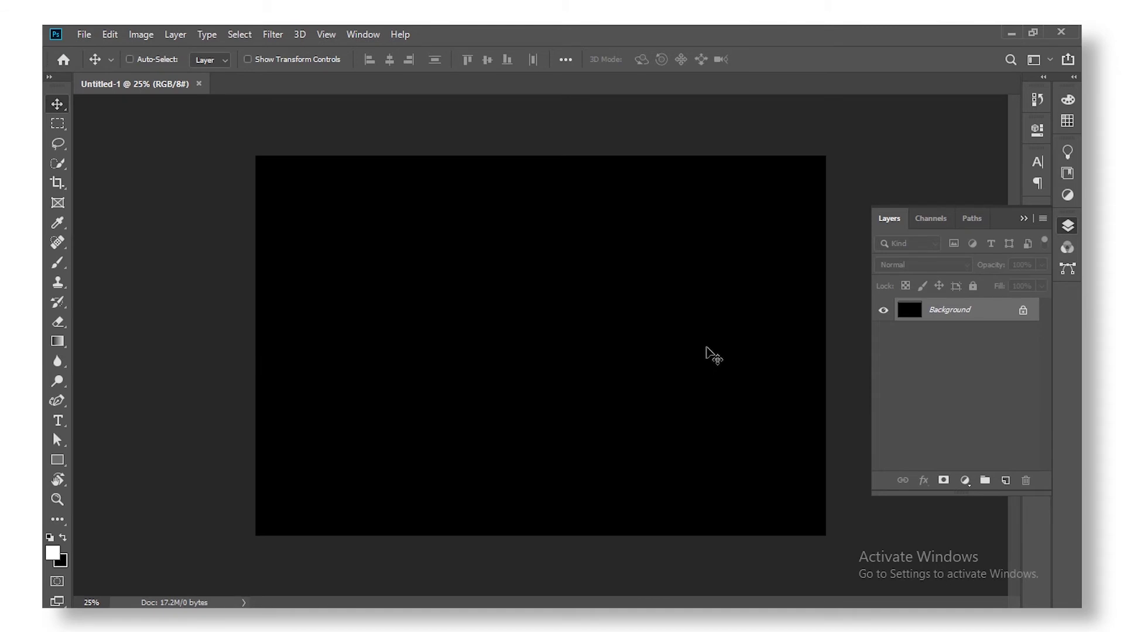
left_click(709, 353)
Open the recent file chrome 3d.ai, importing page 1 cropped to its bounding box at 300 pixels/inch.
left_click(84, 37)
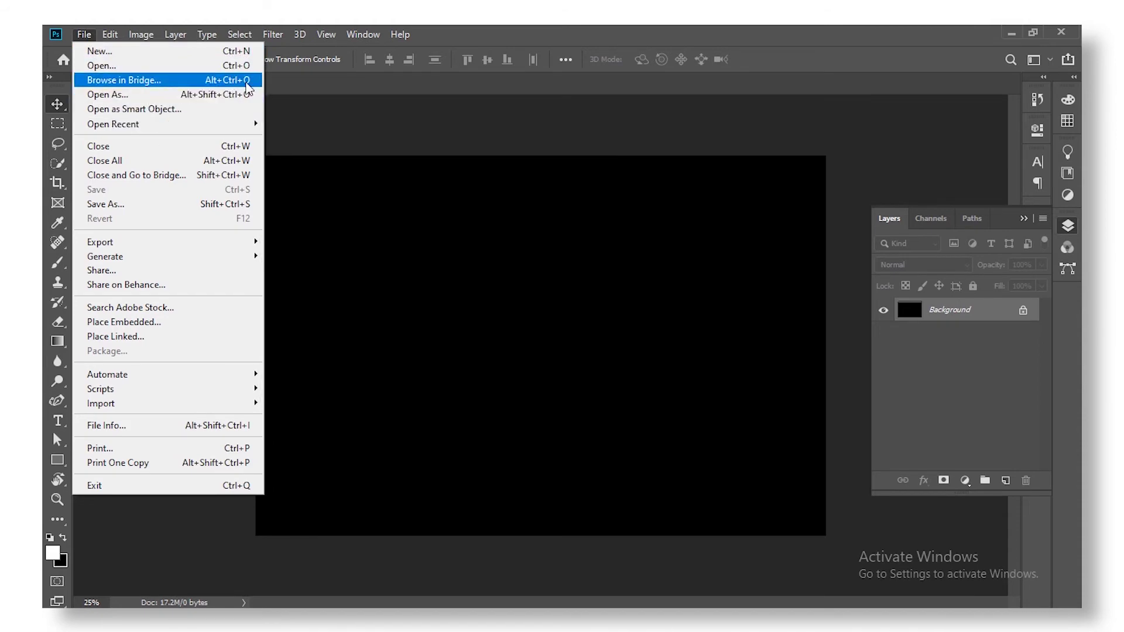
mouse_move(215, 124)
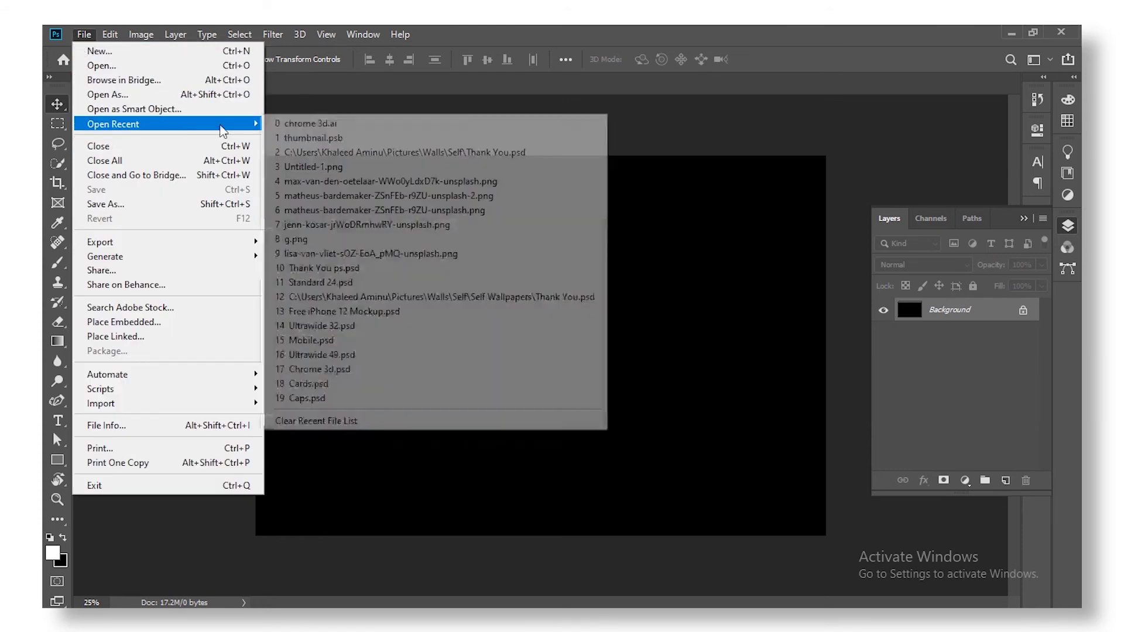
left_click(275, 124)
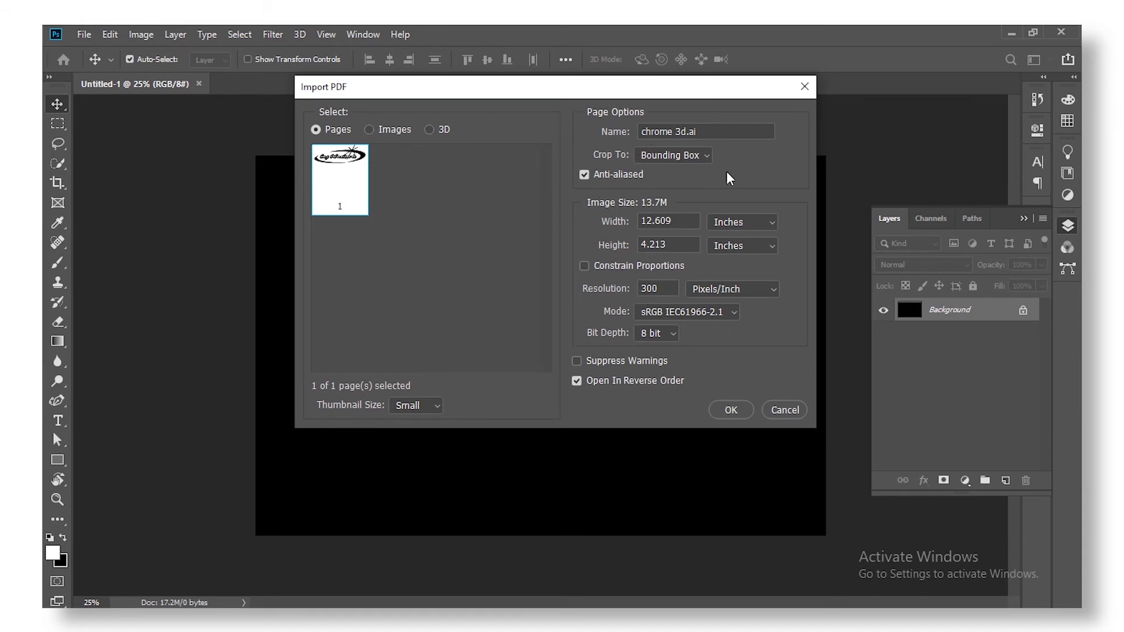
left_click(730, 409)
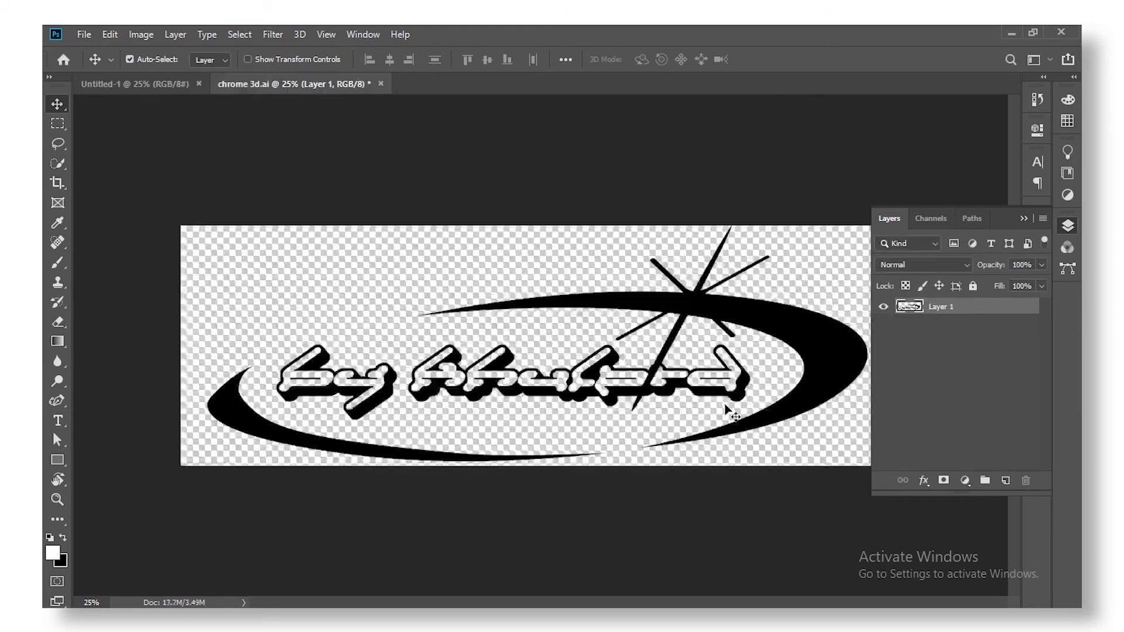
Invert the imported artwork to white and bring it onto the black Untitled-1 canvas.
left_click(818, 387, "ctrl")
key("ctrl+a")
left_click_drag(818, 387, 310, 173)
left_click_drag(424, 270, 492, 337)
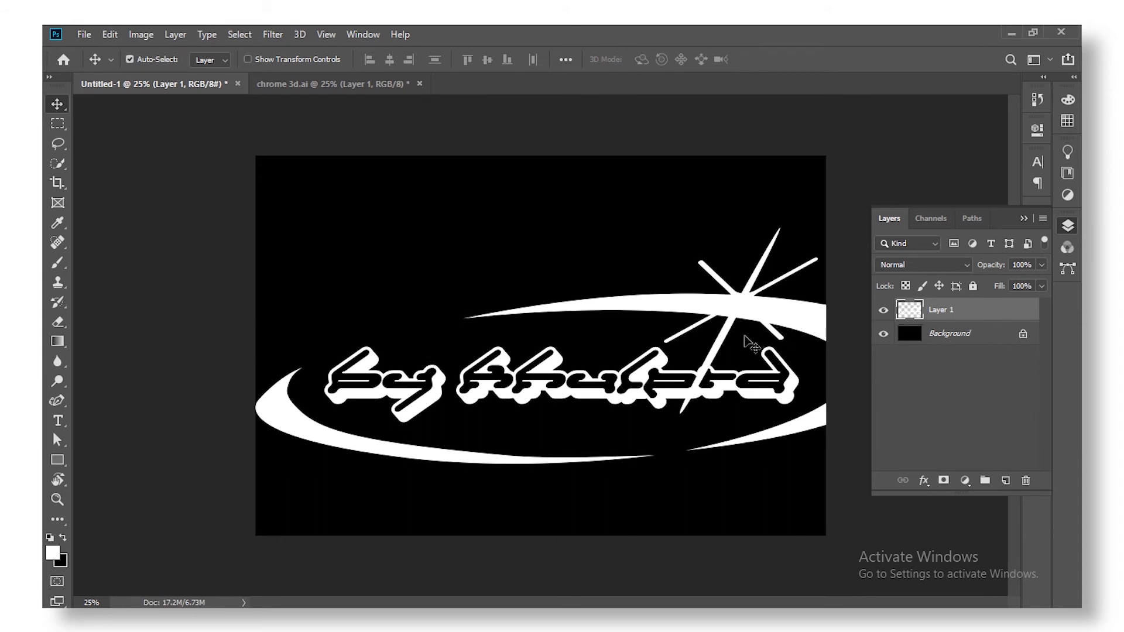
Scale the artwork to 79.37% and centre it on the canvas.
key("ctrl+t")
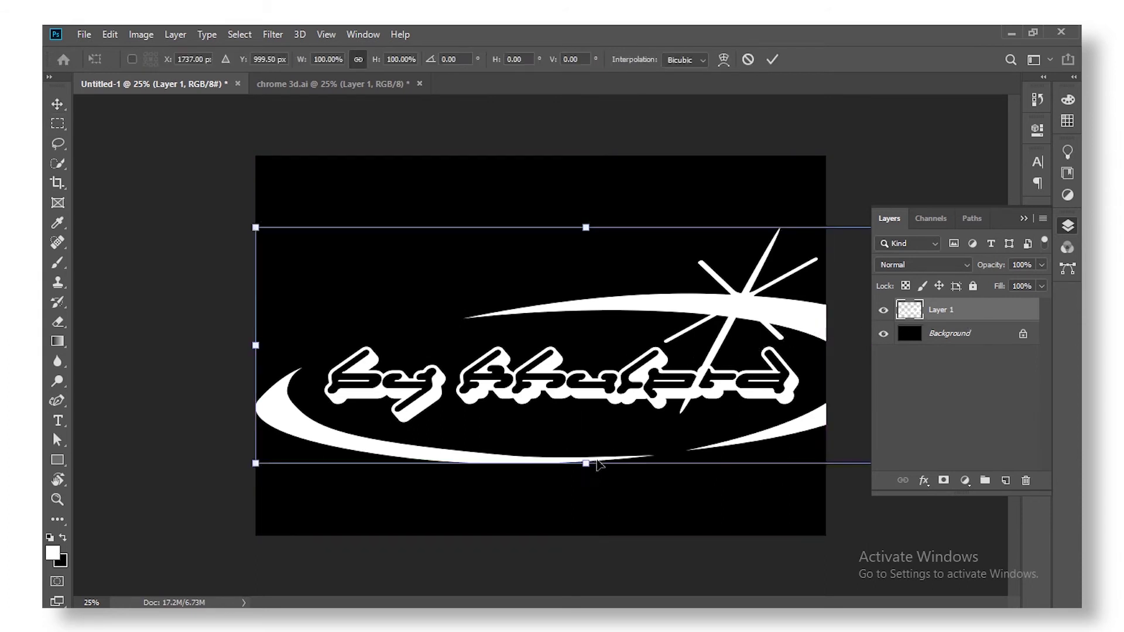
left_click_drag(588, 473, 586, 444)
left_click_drag(779, 342, 737, 343)
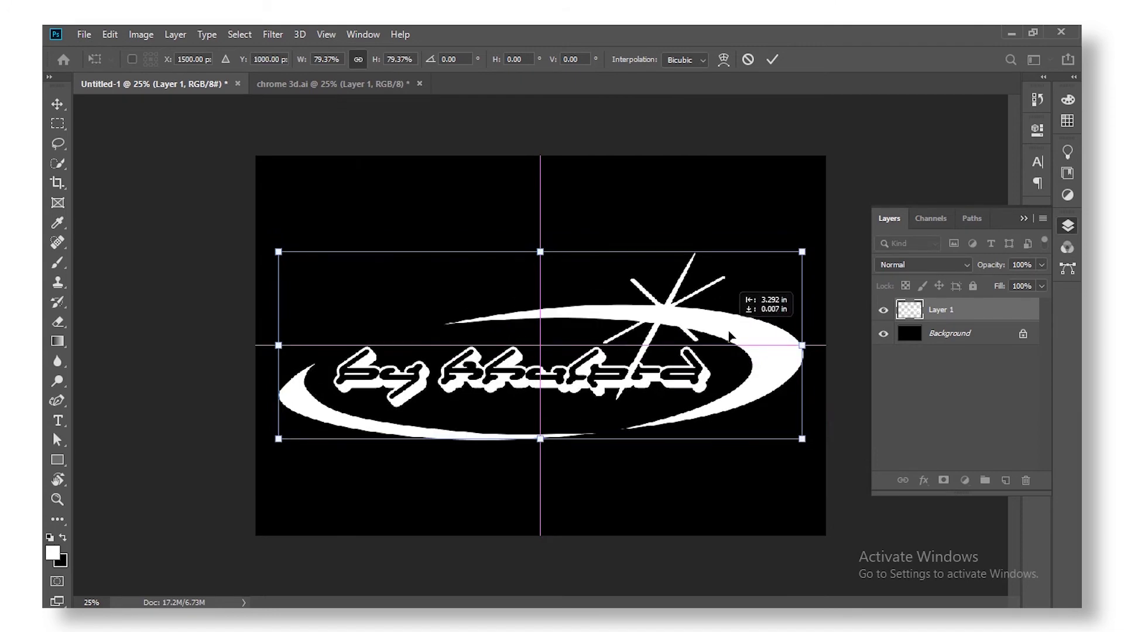
left_click(771, 60)
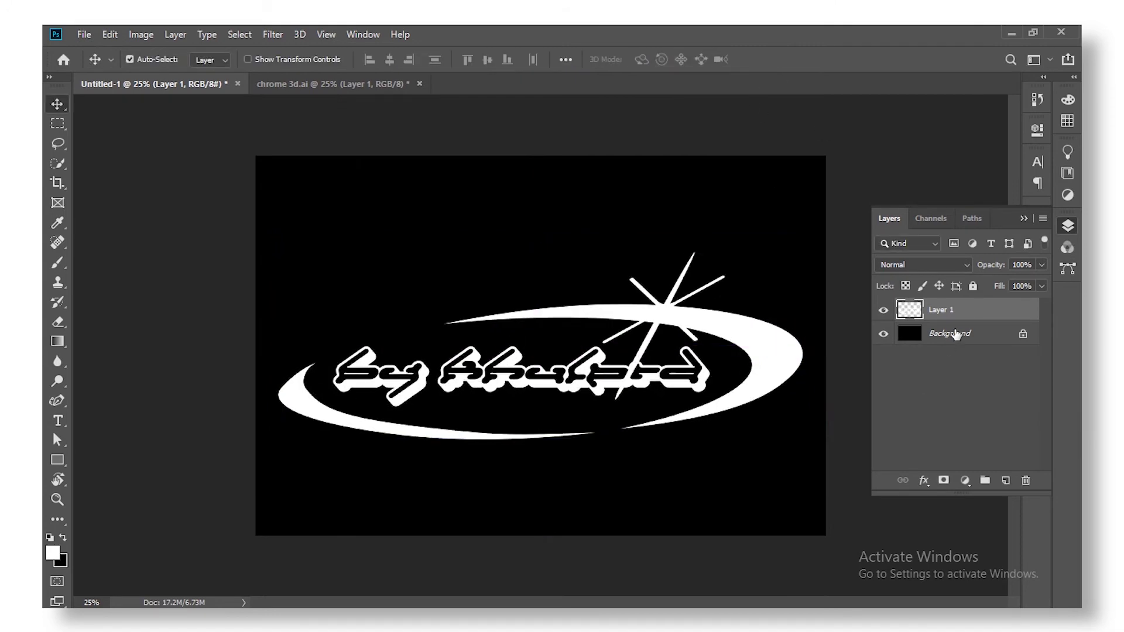
Convert Layer 1 to a Smart Object and open the Exposure Software Eye Candy 7 filter on it.
right_click(970, 317)
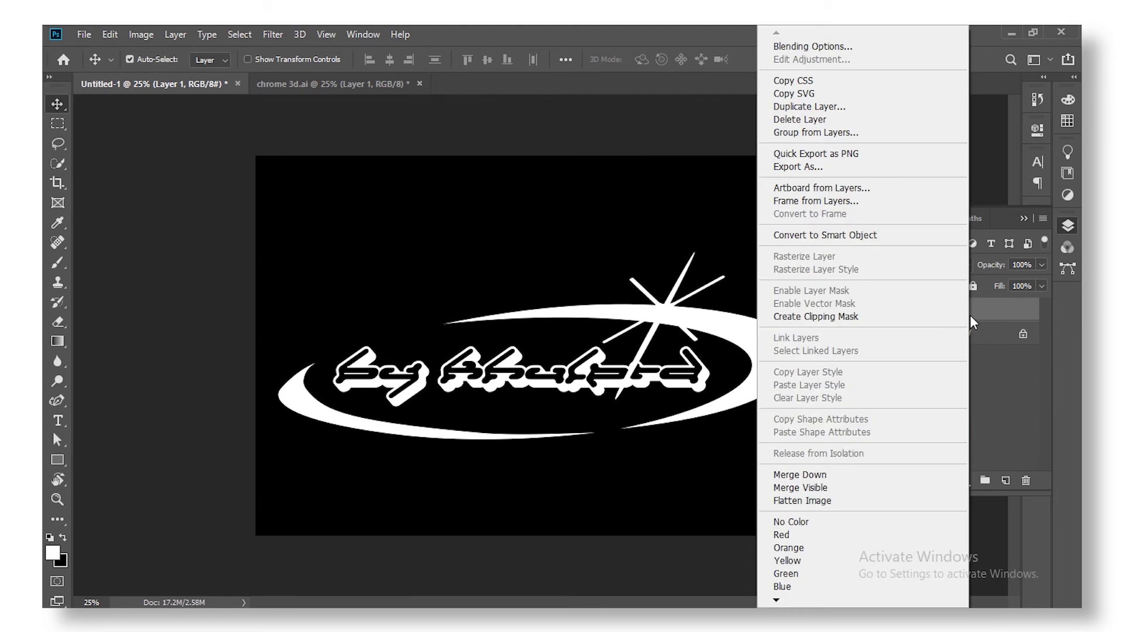
left_click(873, 236)
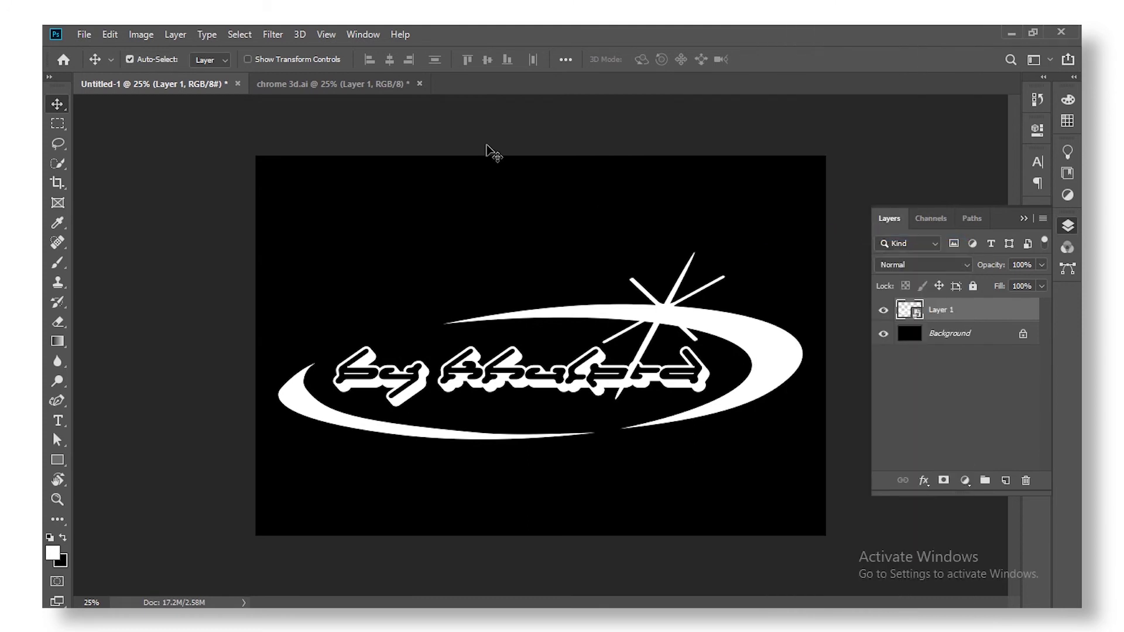
left_click(273, 35)
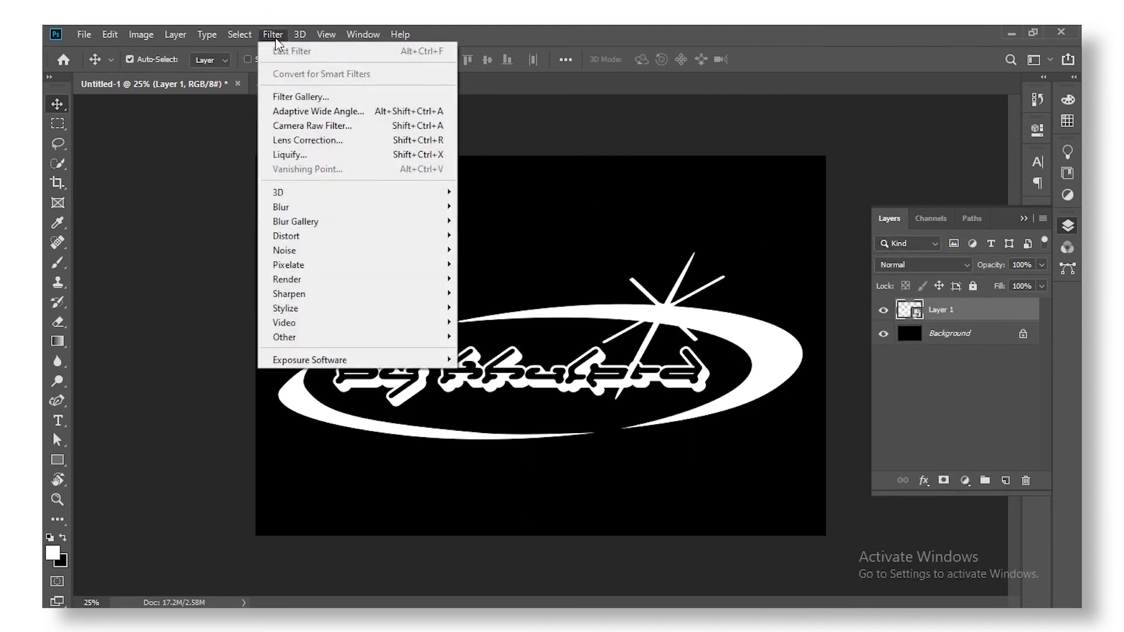
left_click(456, 360)
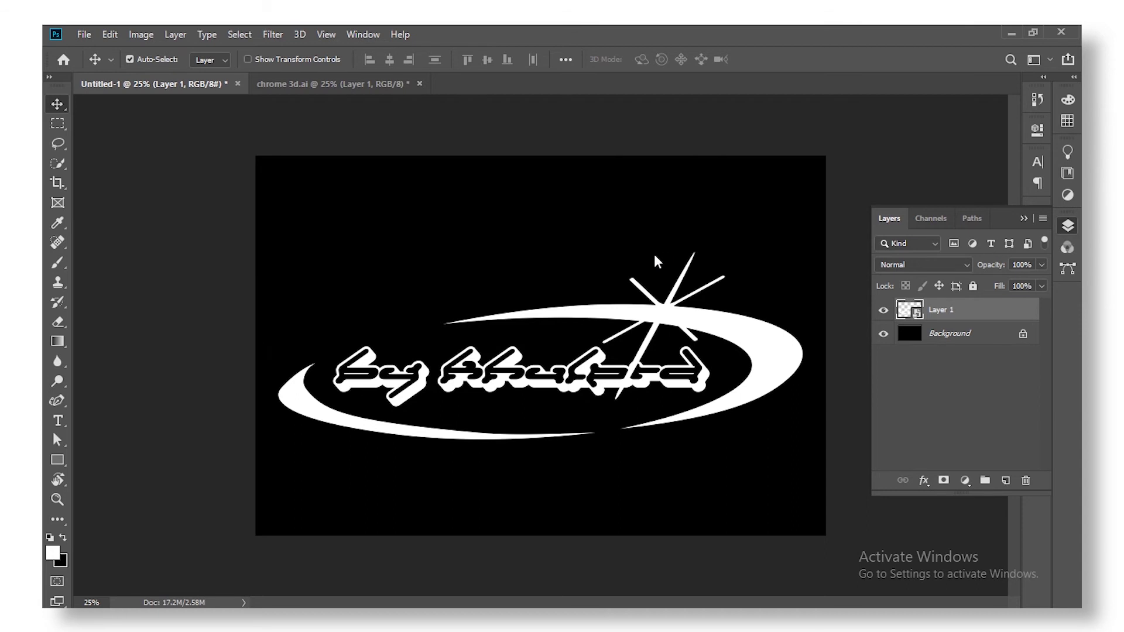
left_click(592, 340)
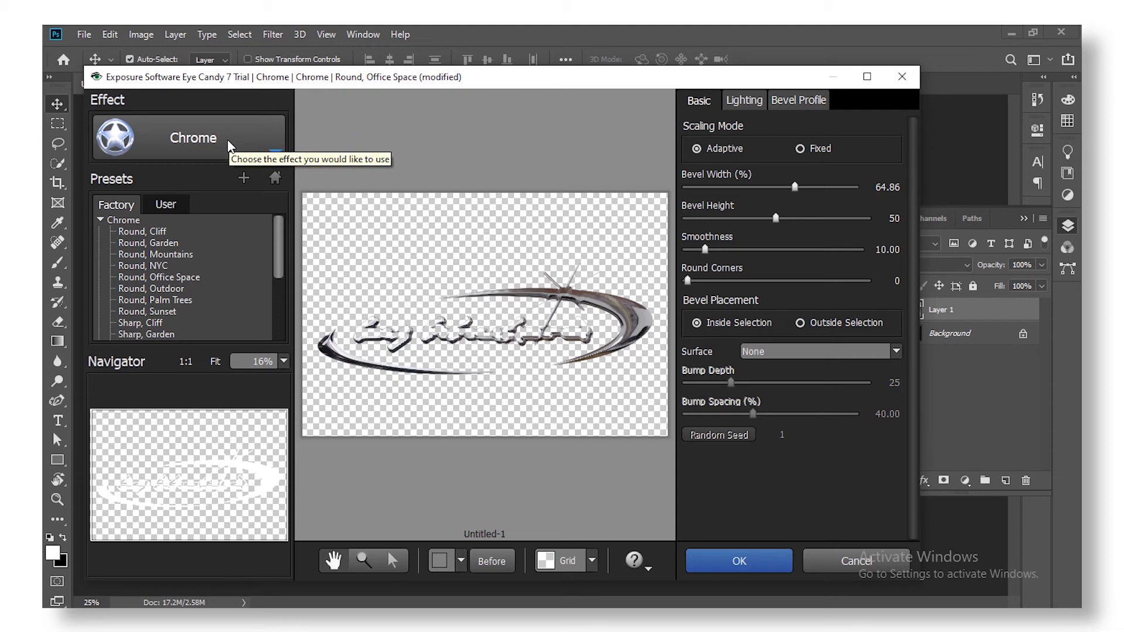
Choose the Chrome effect with the factory preset Sharp, Office Space, and browse the other Chrome presets.
scroll(232, 170, "down", 5)
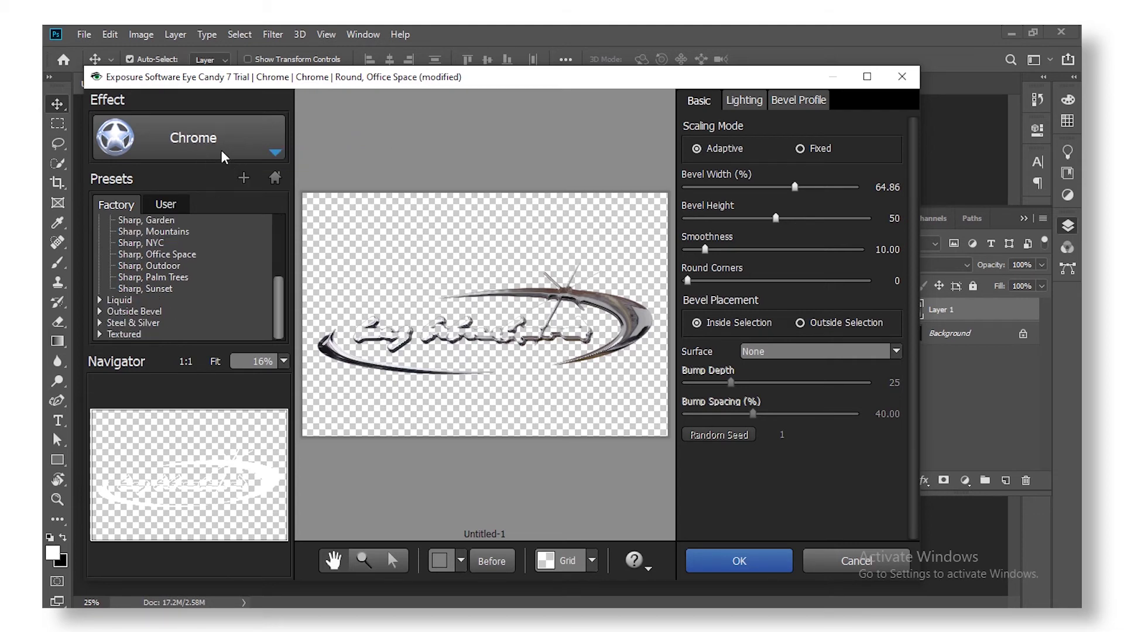
left_click(183, 140)
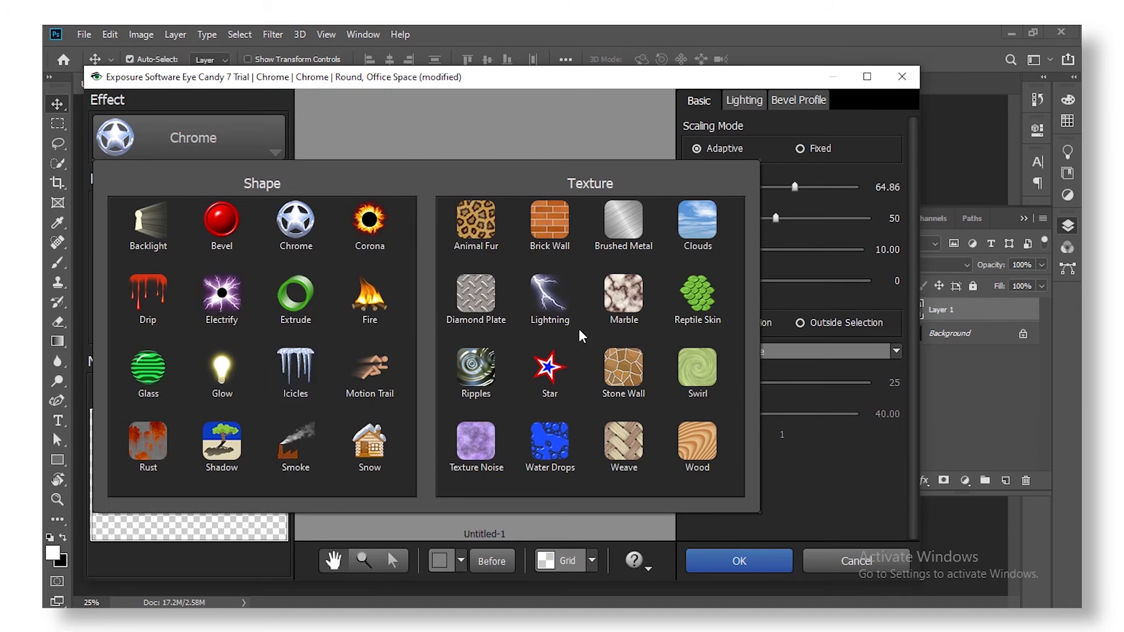
left_click(298, 244)
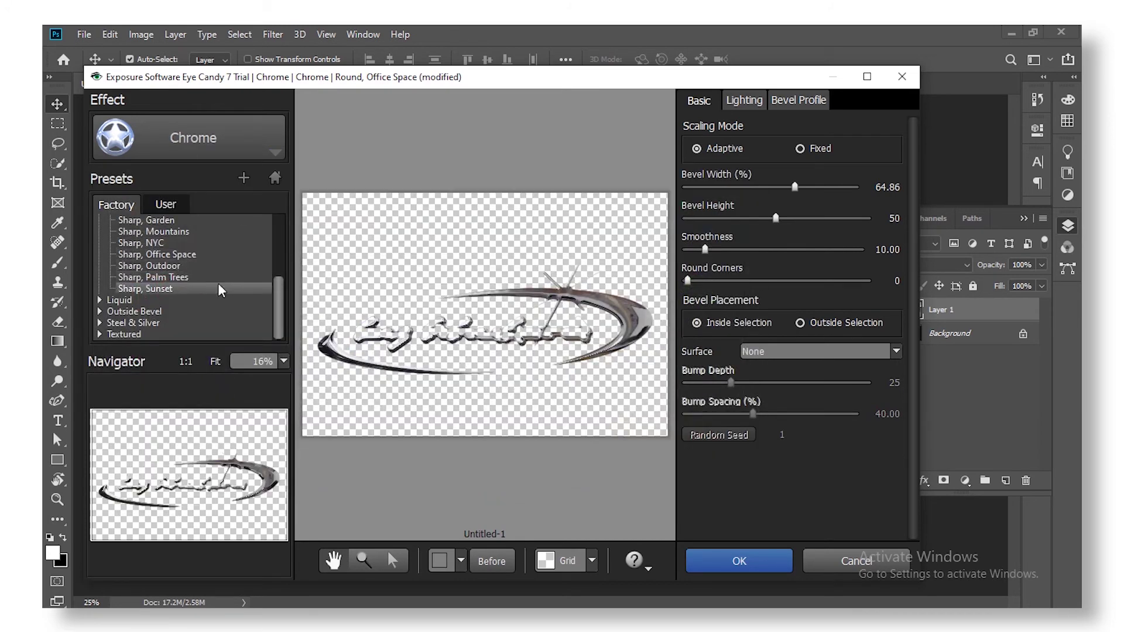
left_click(198, 255)
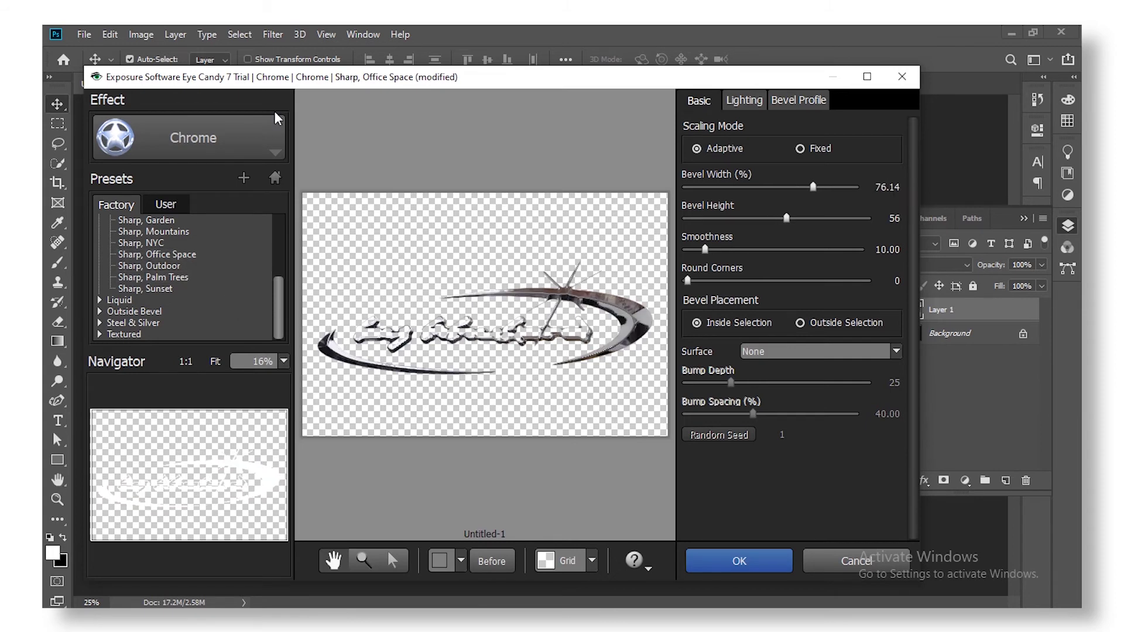
left_click_drag(284, 306, 284, 283)
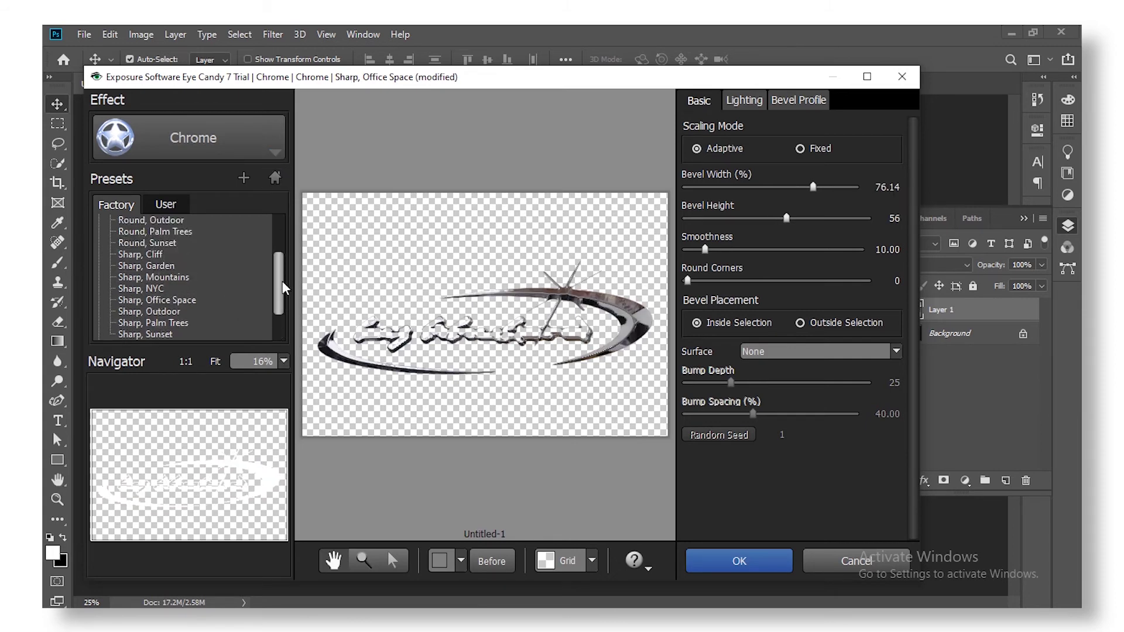
Compare several Sharp chrome presets and choose the factory preset Round, Office Space.
left_click(186, 302)
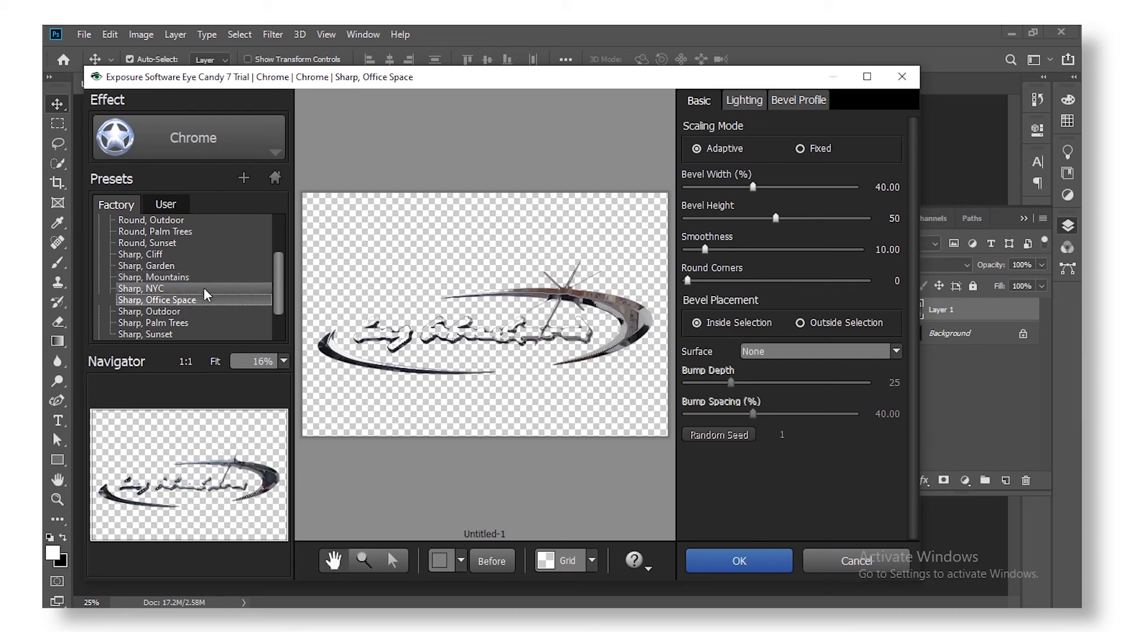
left_click(205, 289)
left_click(204, 312)
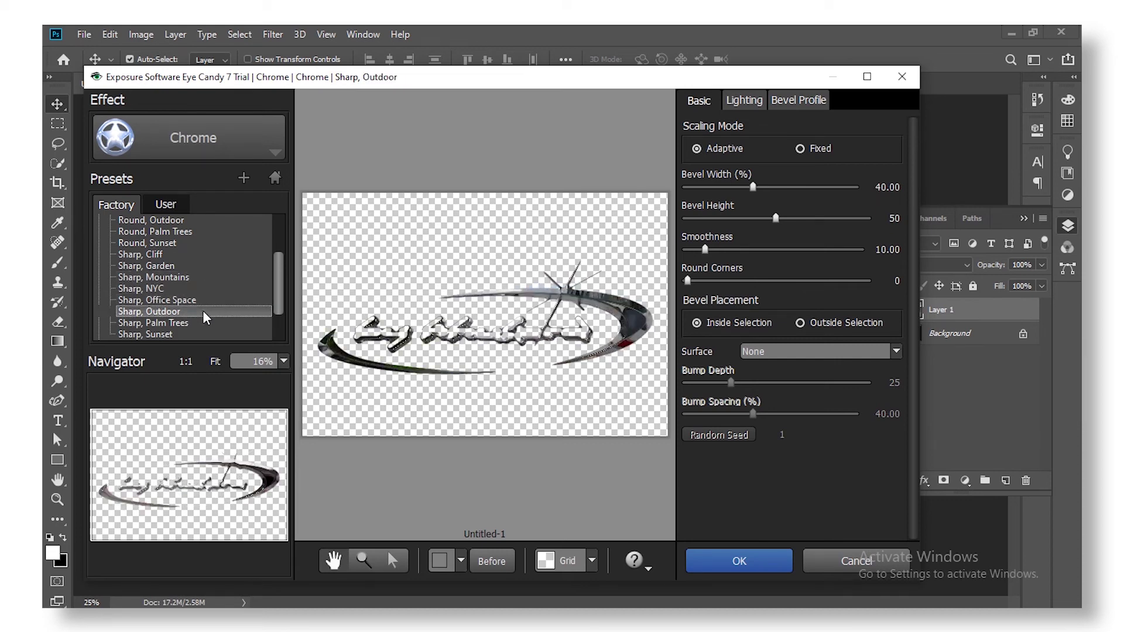
left_click_drag(281, 293, 281, 259)
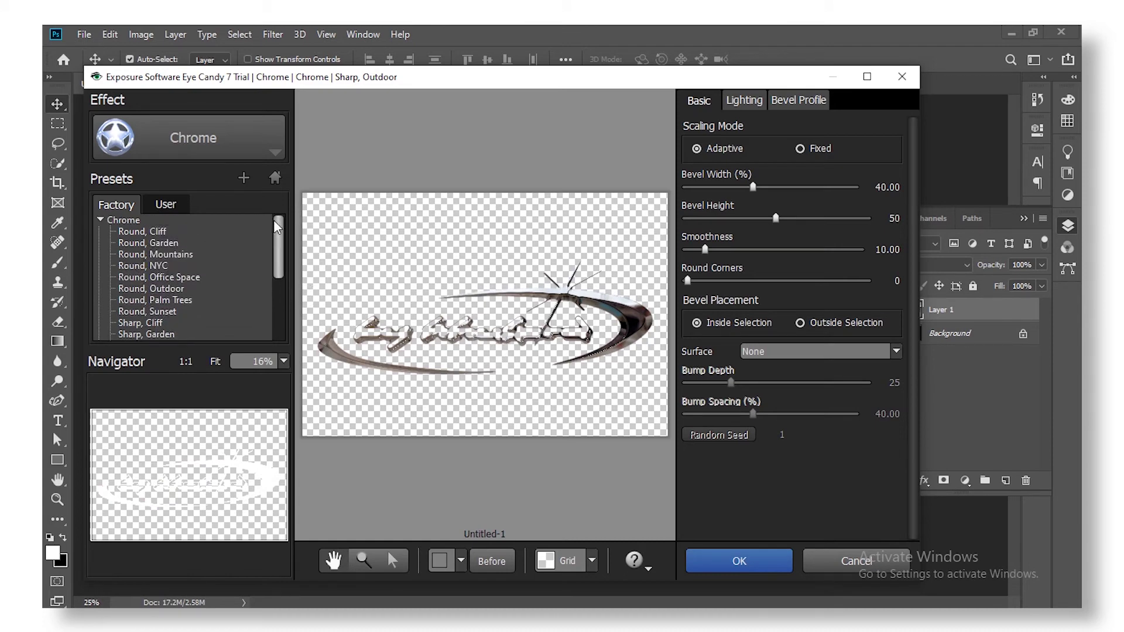
left_click(210, 277)
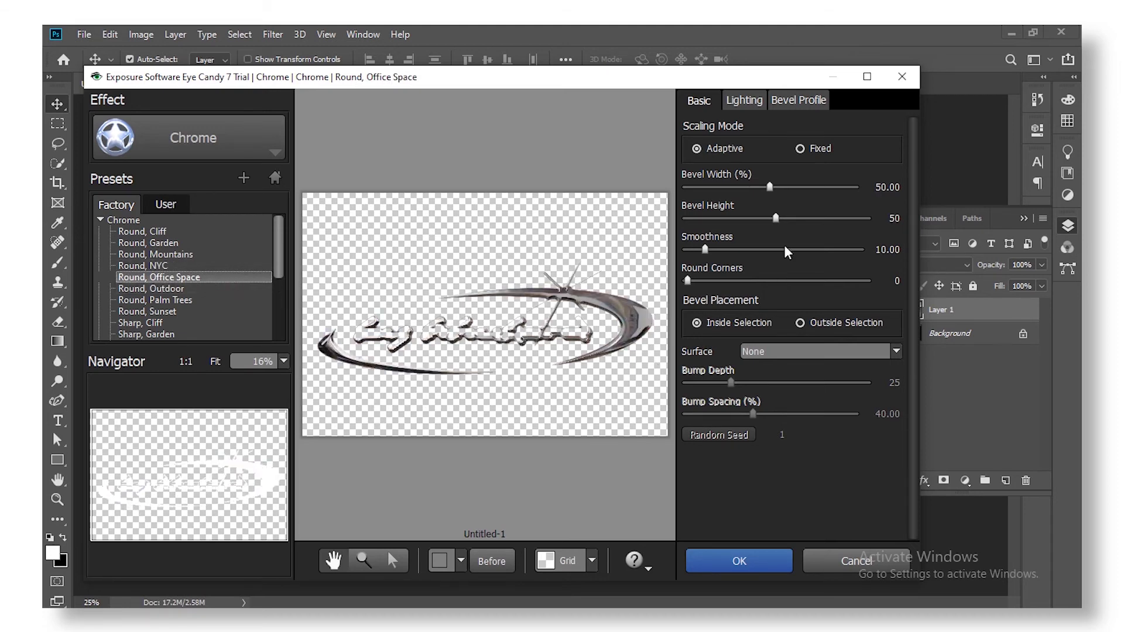
Set the chrome's Bevel Width to 75.25% and Bevel Height to 55, and apply the Eye Candy 7 filter.
left_click(813, 188)
mouse_move(813, 188)
left_mouse_down()
mouse_move(798, 186)
mouse_move(813, 187)
left_mouse_up()
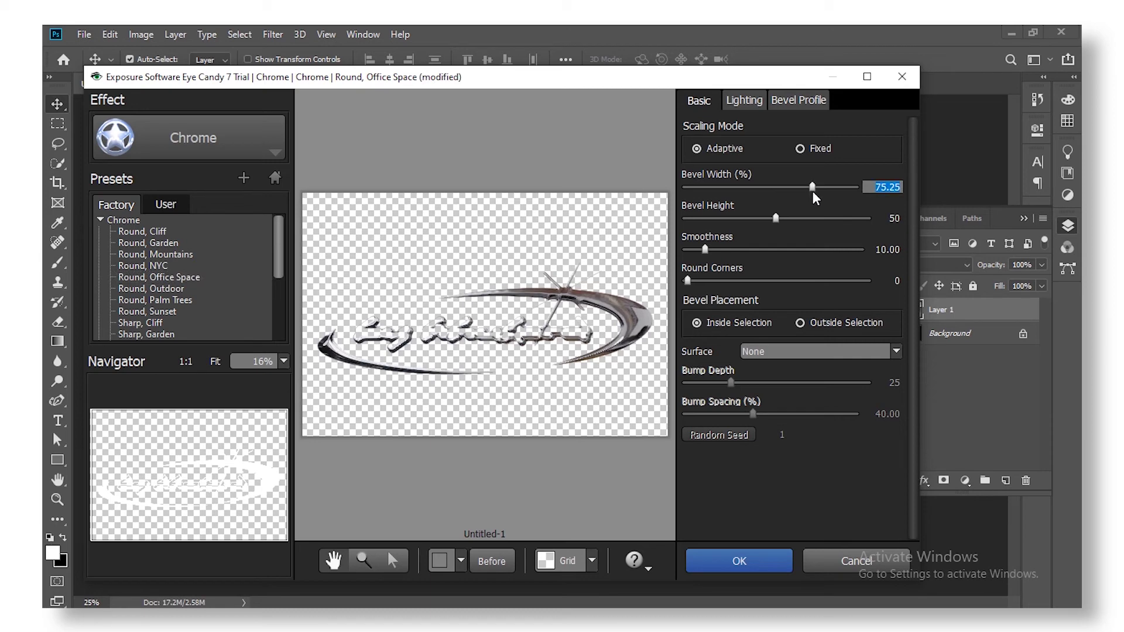
left_click(783, 218)
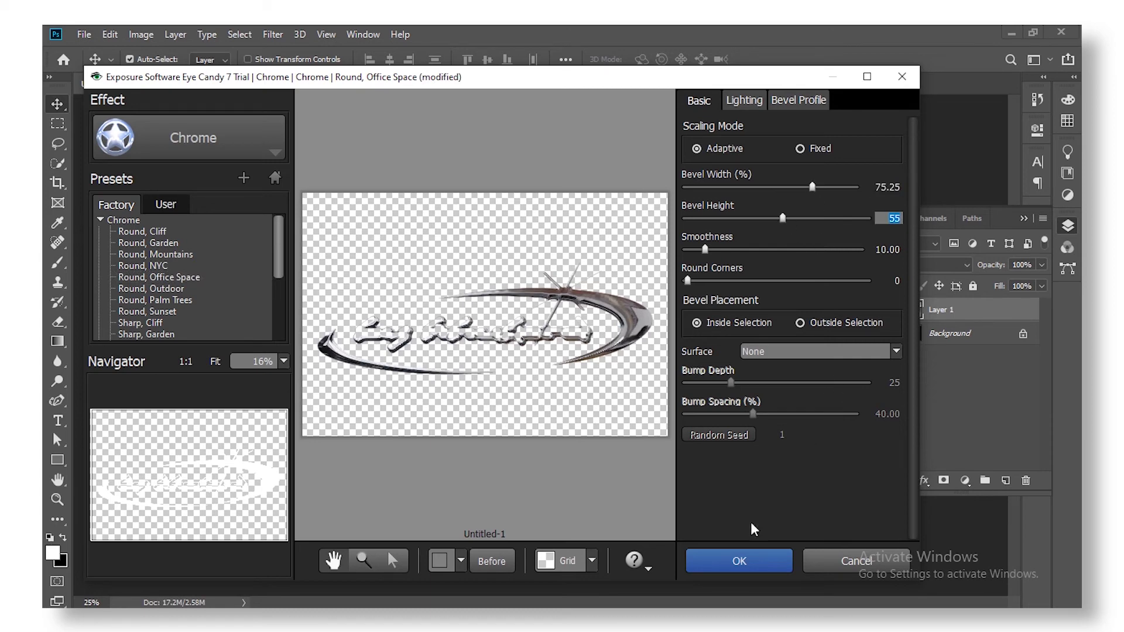
left_click(754, 565)
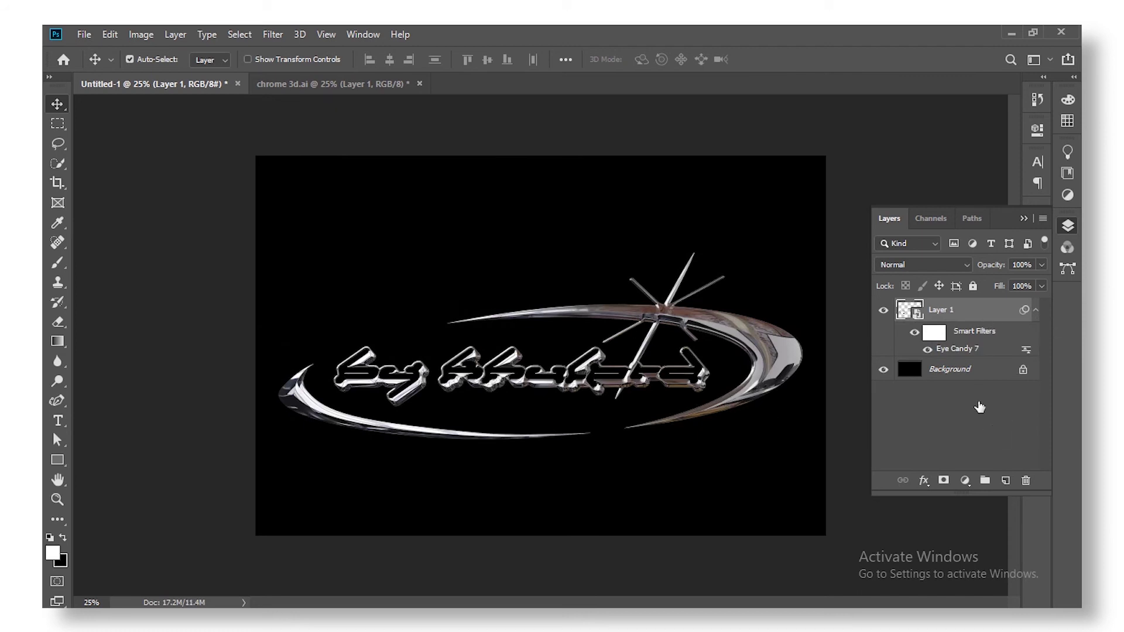
Unlock the Background layer and add a Gradient Overlay using the gradient #F9E600, #6F156C, #FD7C00, #002874.
left_click(969, 382)
left_click(1023, 369)
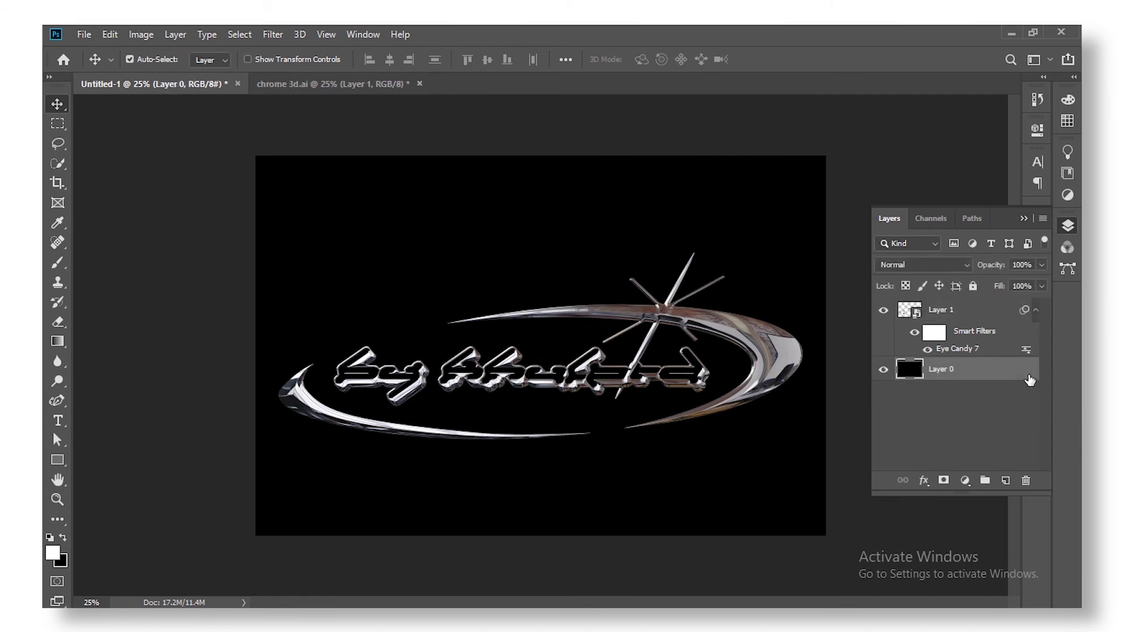
left_click(924, 481)
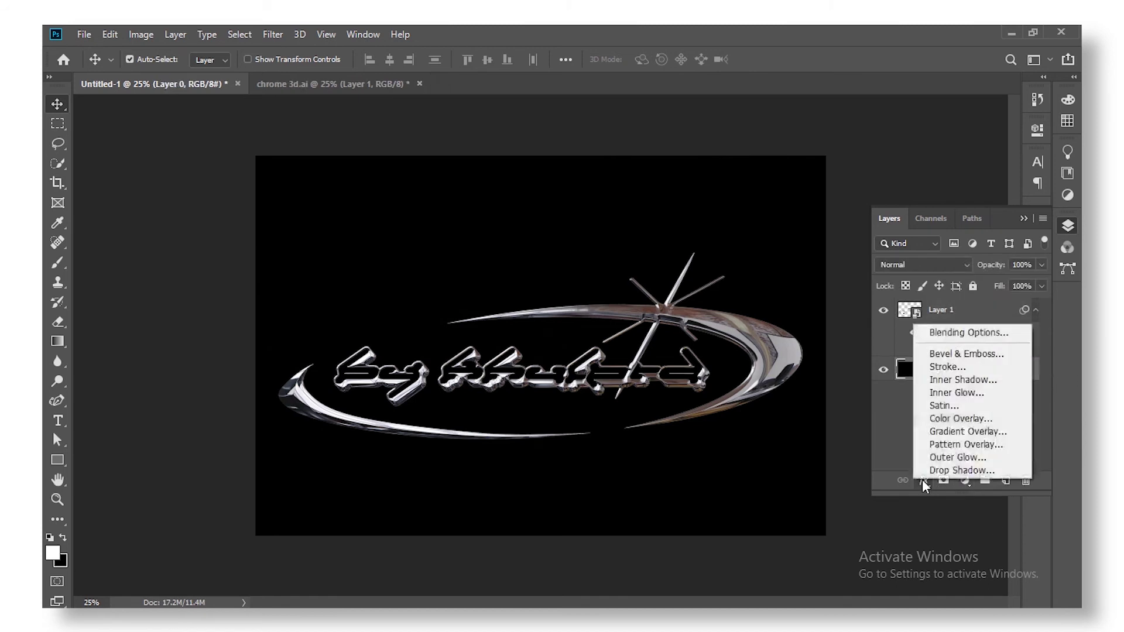
left_click(942, 436)
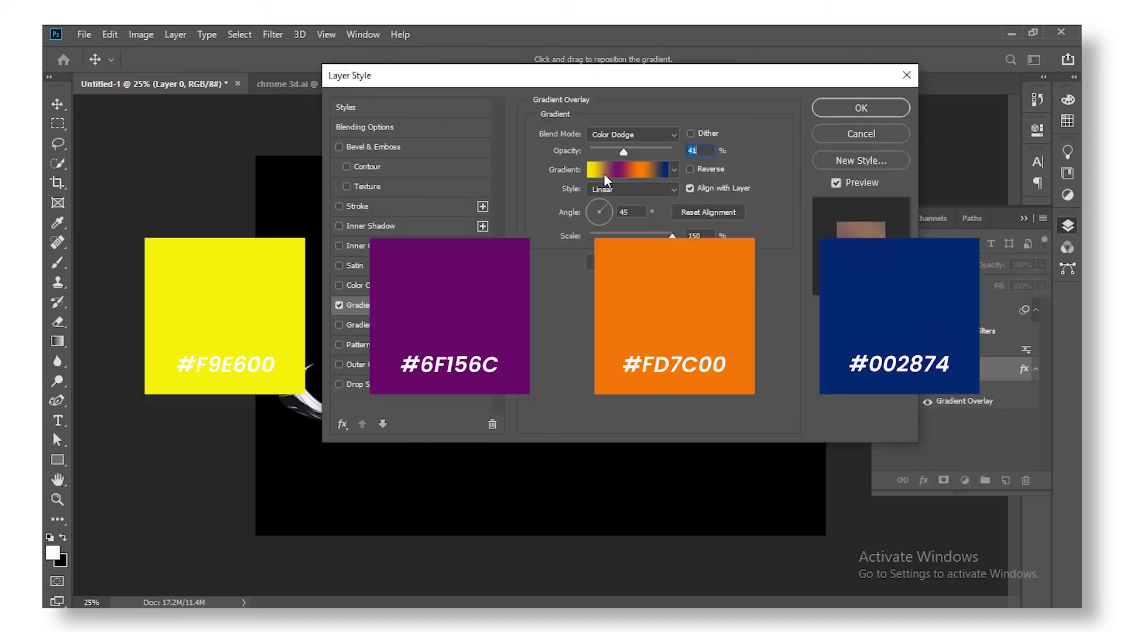
left_click(674, 171)
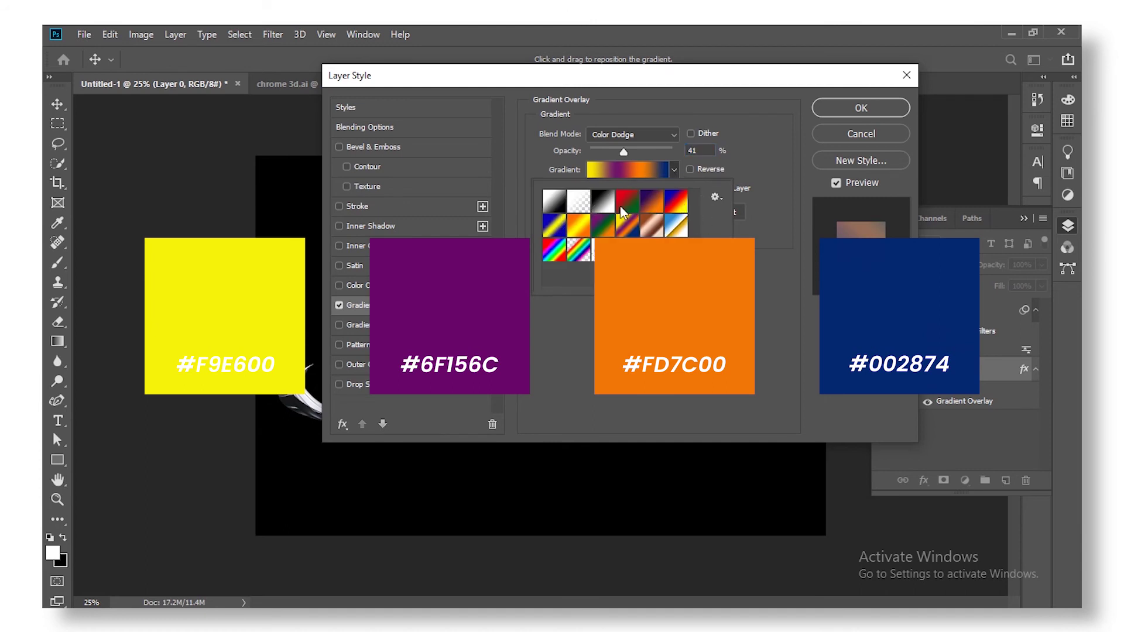
left_click(769, 146)
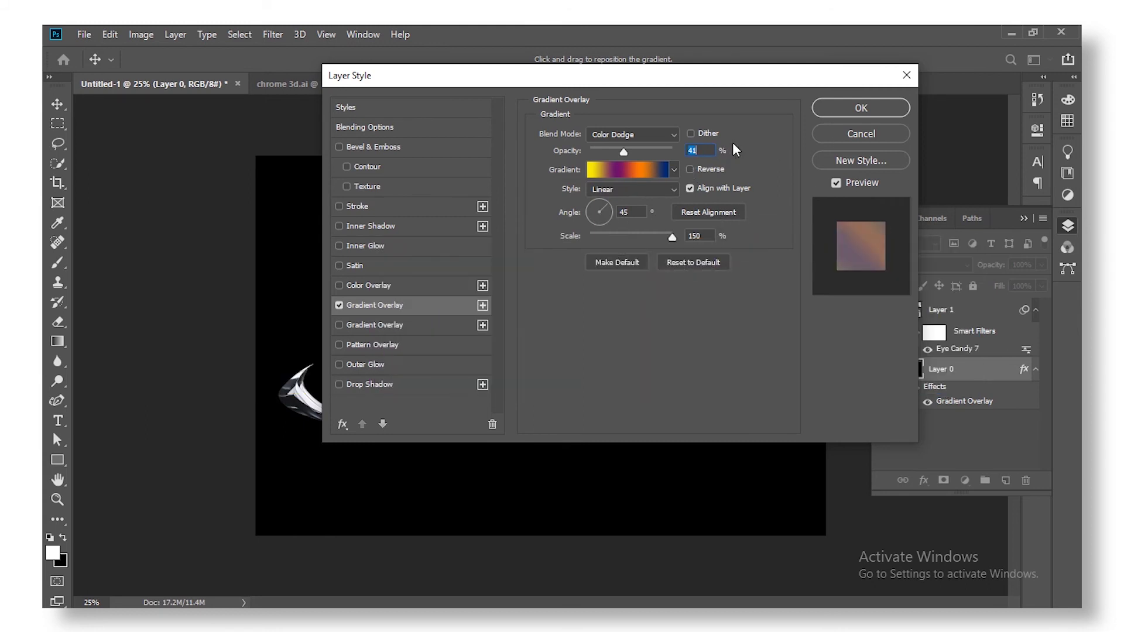
Set the background overlay's blend mode to Normal and apply it as a Linear gradient at 41% opacity, 45° angle and 150% scale.
left_click_drag(692, 85, 838, 81)
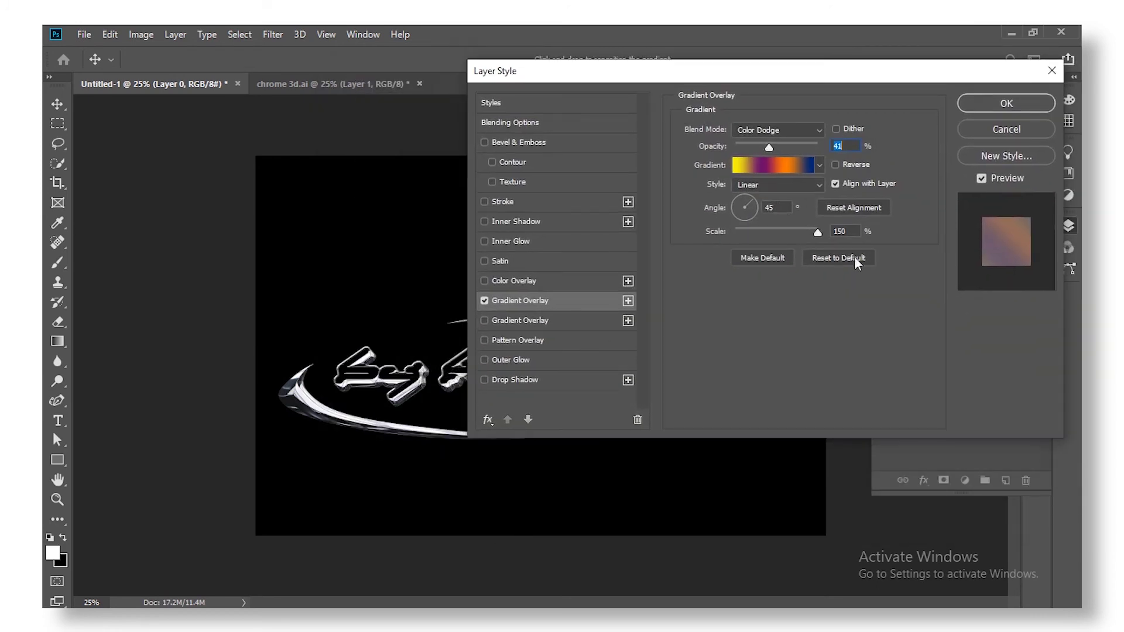
left_click(823, 237)
left_click(823, 125)
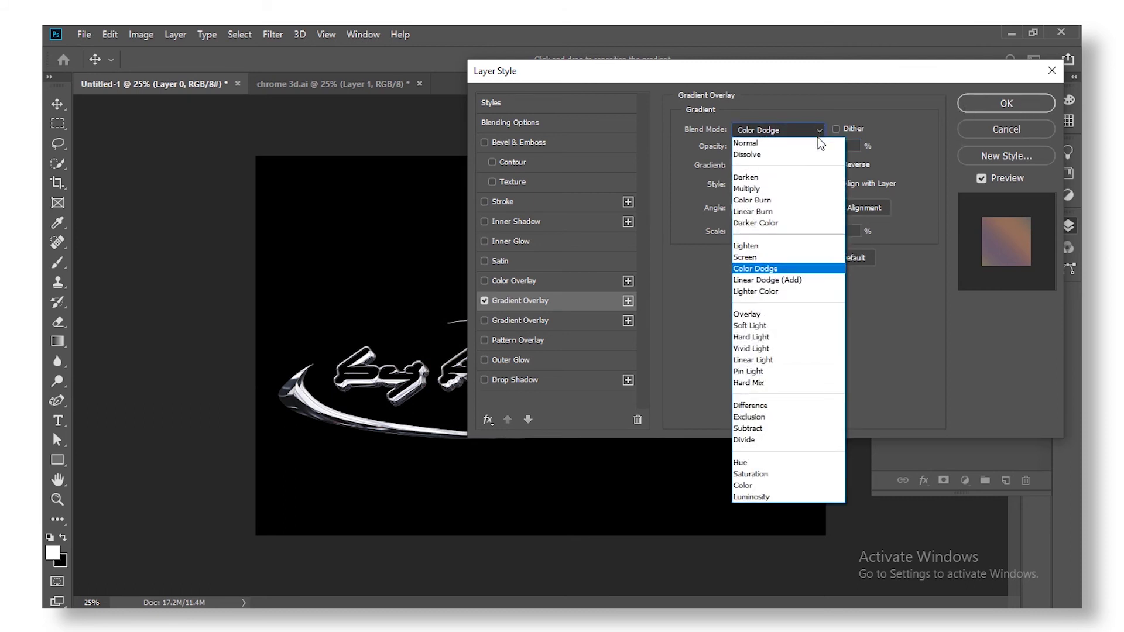
left_click(820, 141)
left_click(999, 105)
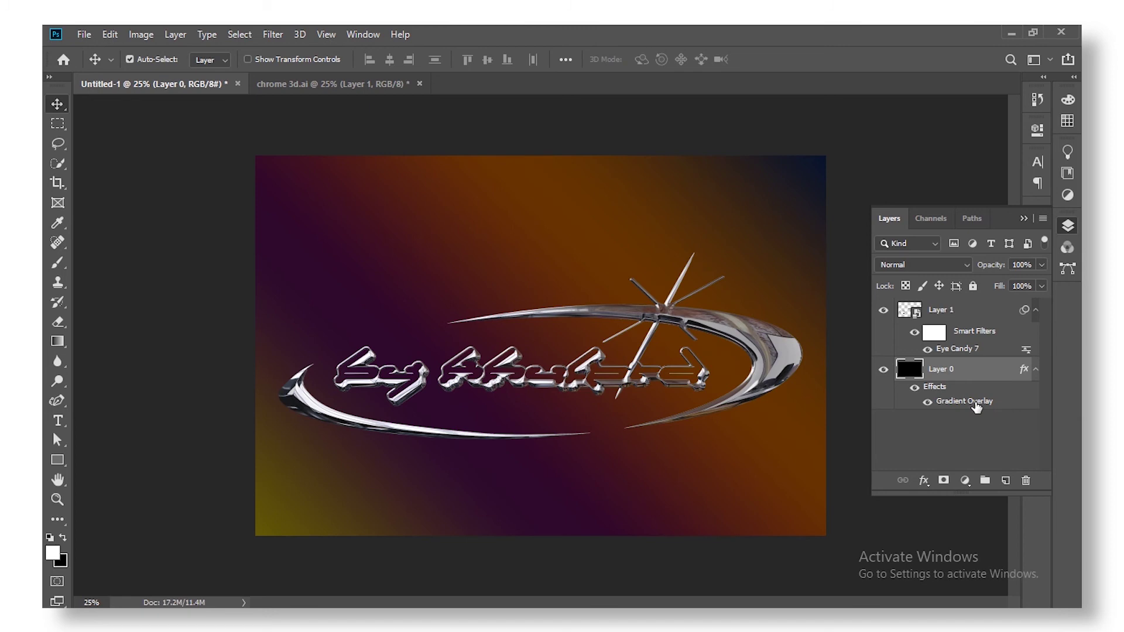
Copy the Gradient Overlay effect from Layer 0 onto the chrome artwork in Layer 1.
key("ctrl")
key("ctrl")
left_click_drag(977, 403, 955, 346)
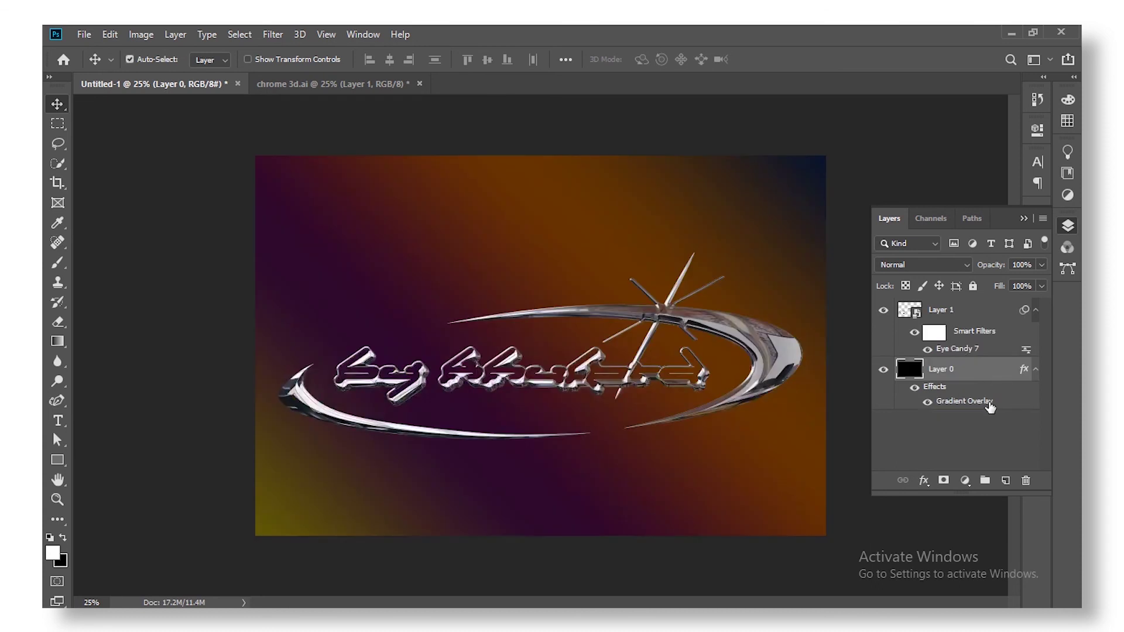
left_click_drag(983, 402, 974, 344)
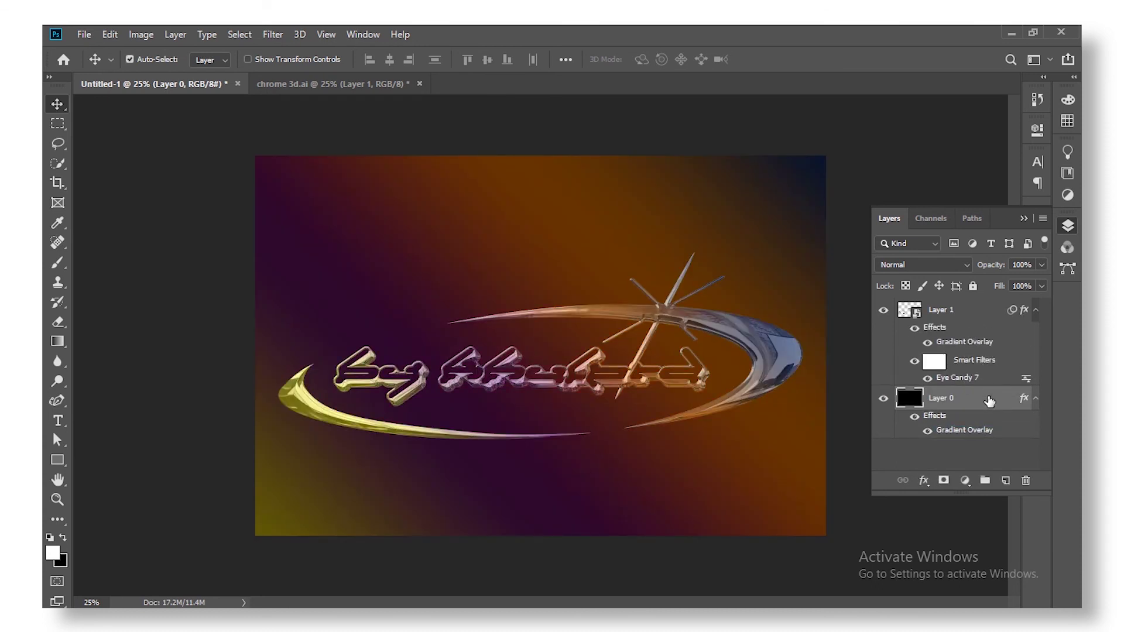
Change the blend mode of Layer 1's Gradient Overlay to Color Dodge, at 41% opacity.
left_click(962, 349)
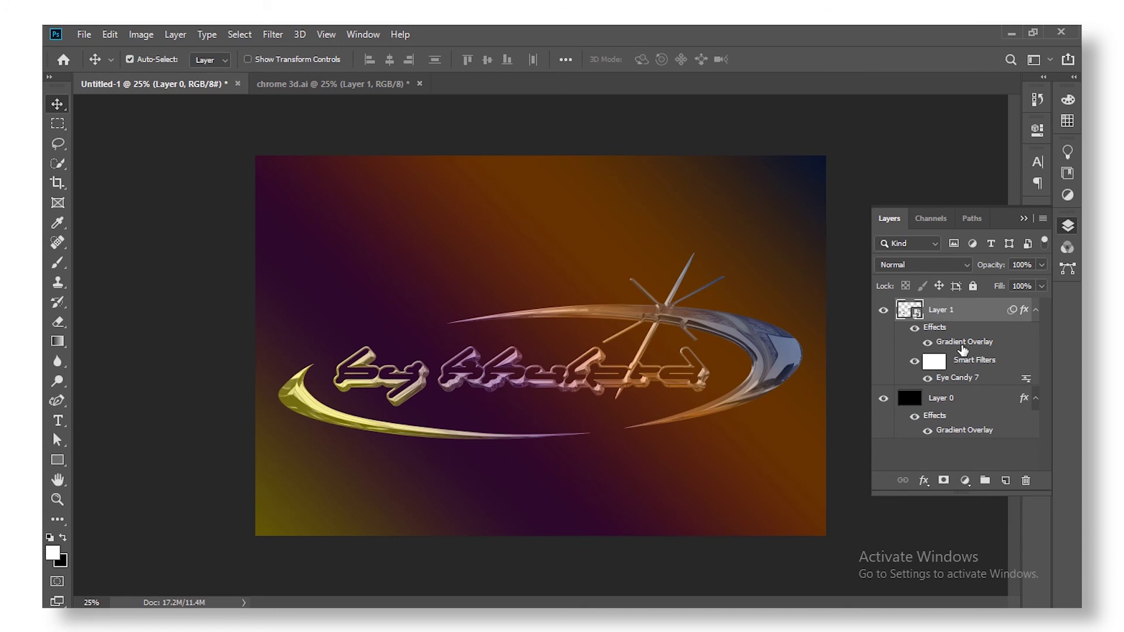
double_click(964, 344)
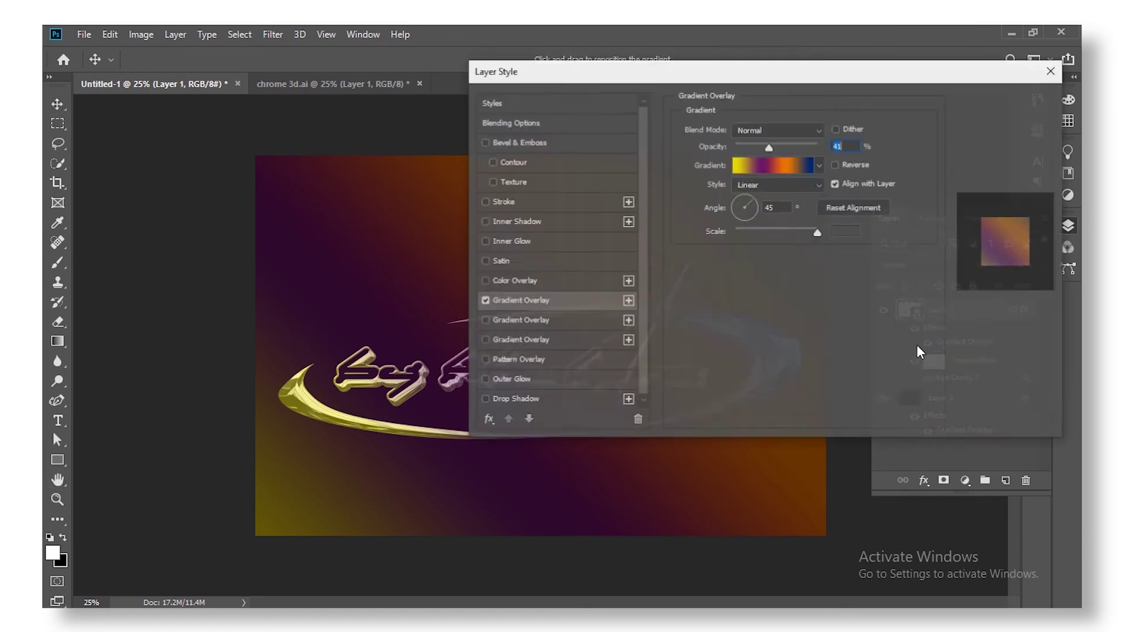
left_click(777, 130)
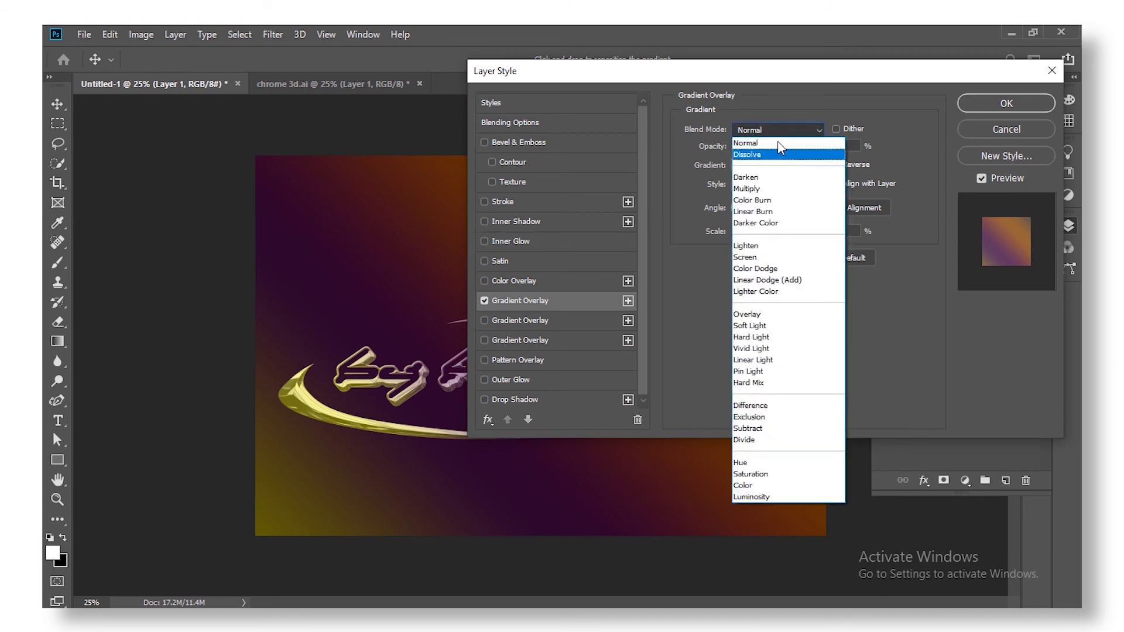
left_click(801, 269)
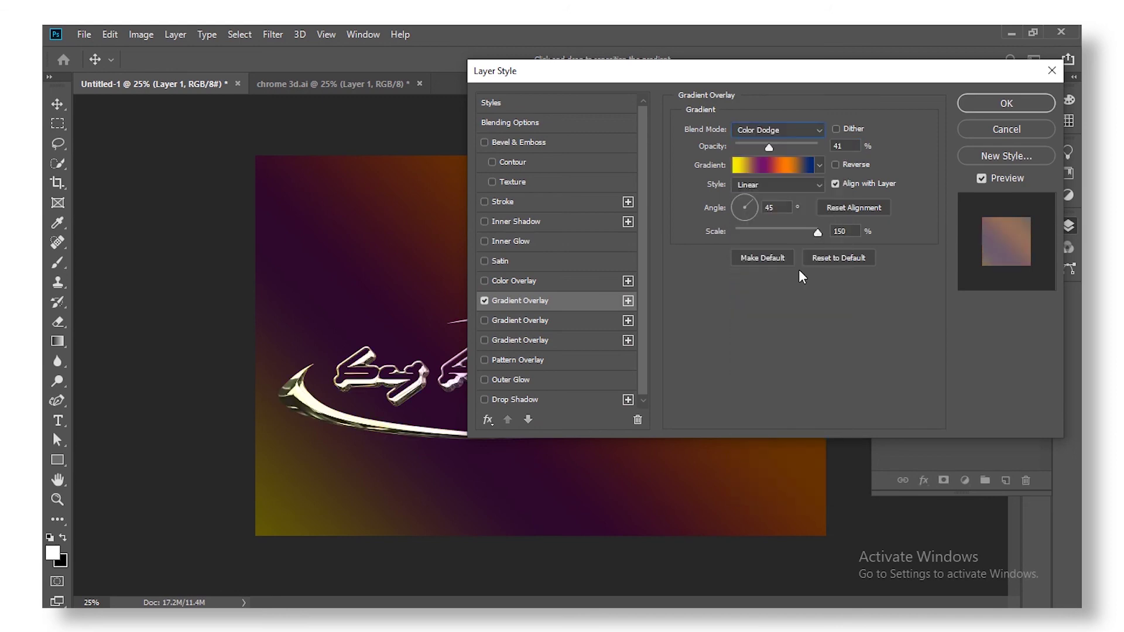
left_click(768, 147)
left_click(1015, 104)
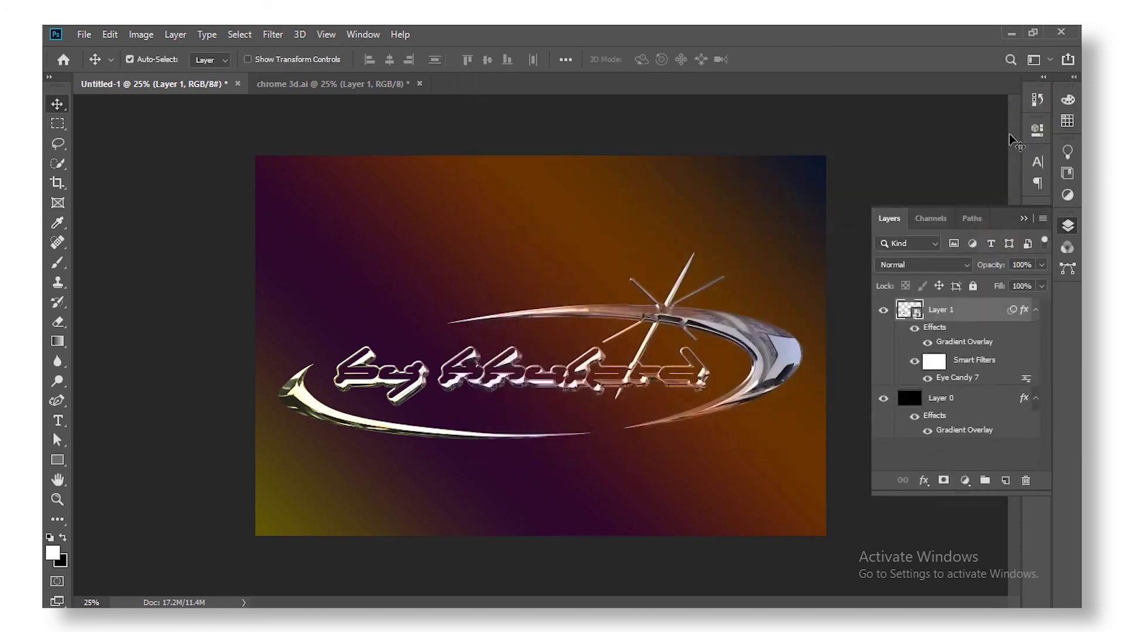
Examine the chrome lettering, both swooshes and the star up close across the artwork.
key("ctrl")
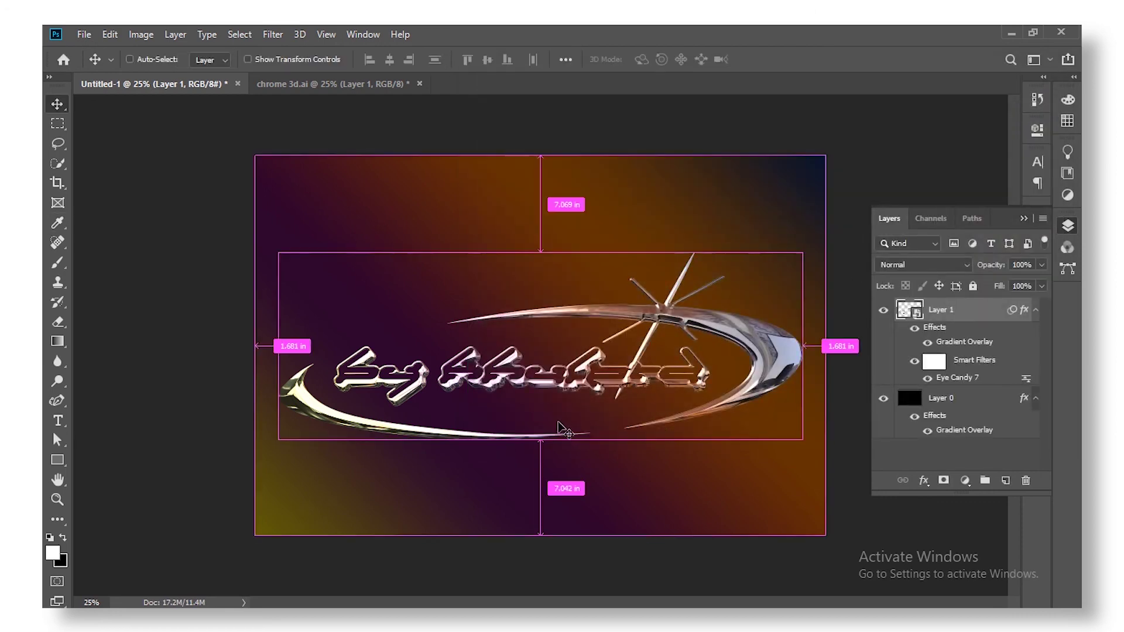
scroll(559, 421, "up", 5)
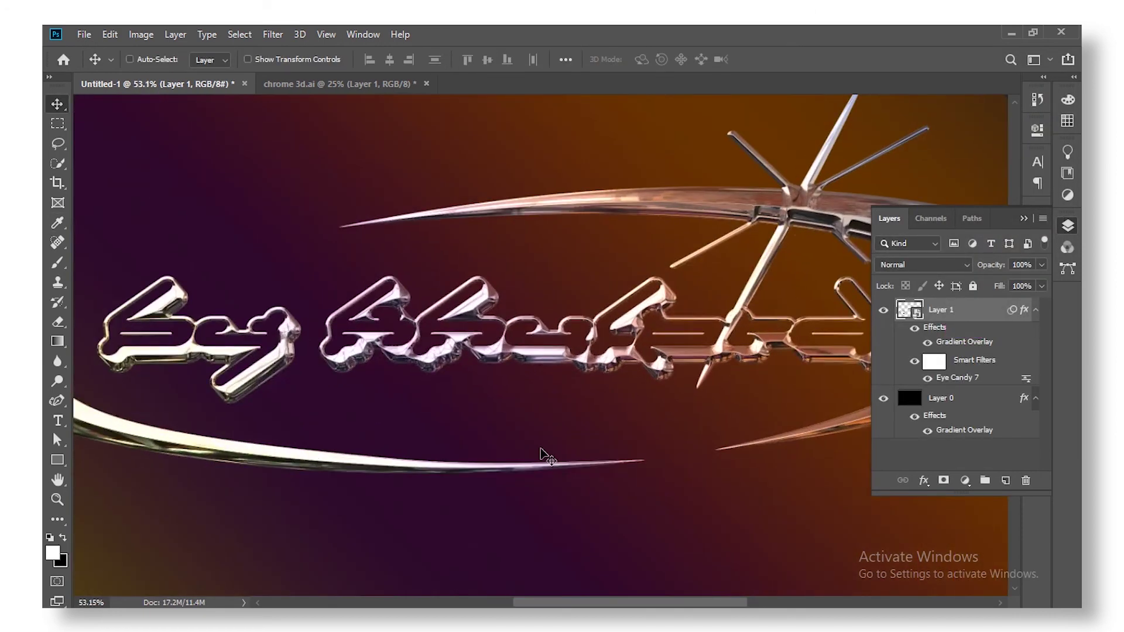
scroll(439, 444, "left", 8)
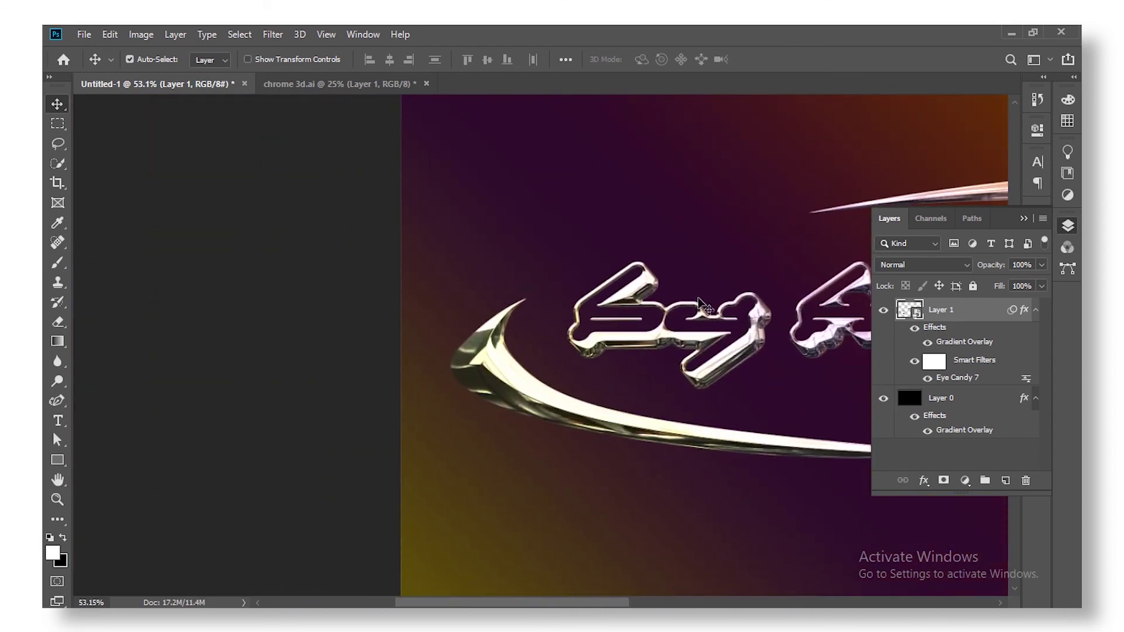
scroll(720, 334, "right", 10)
scroll(720, 334, "up", 3)
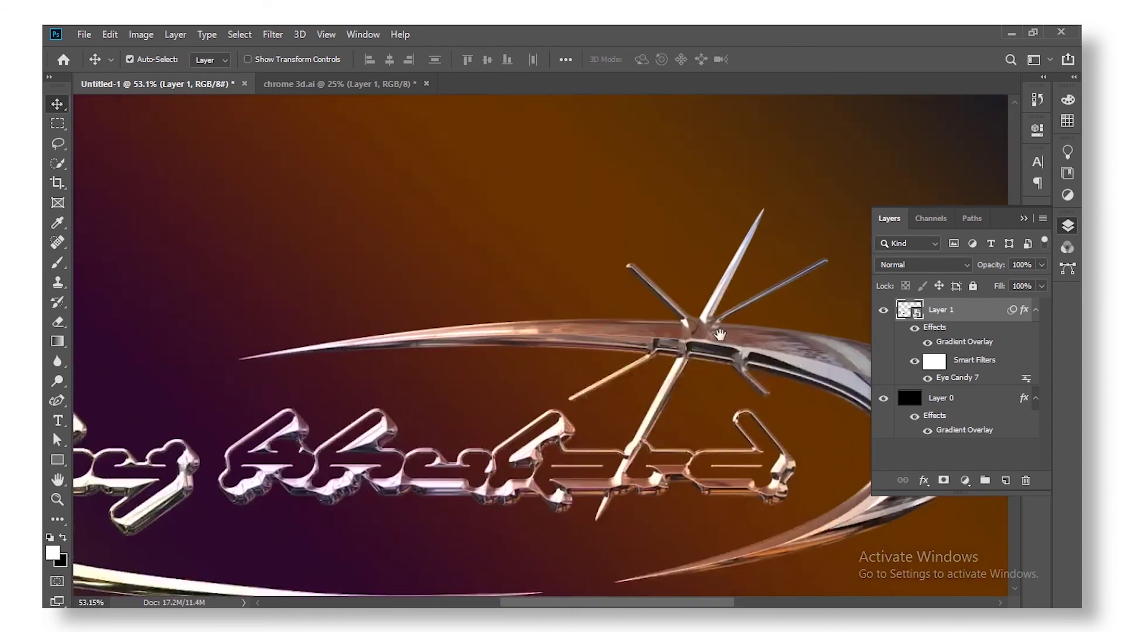
scroll(720, 335, "down", 4)
scroll(721, 335, "right", 4)
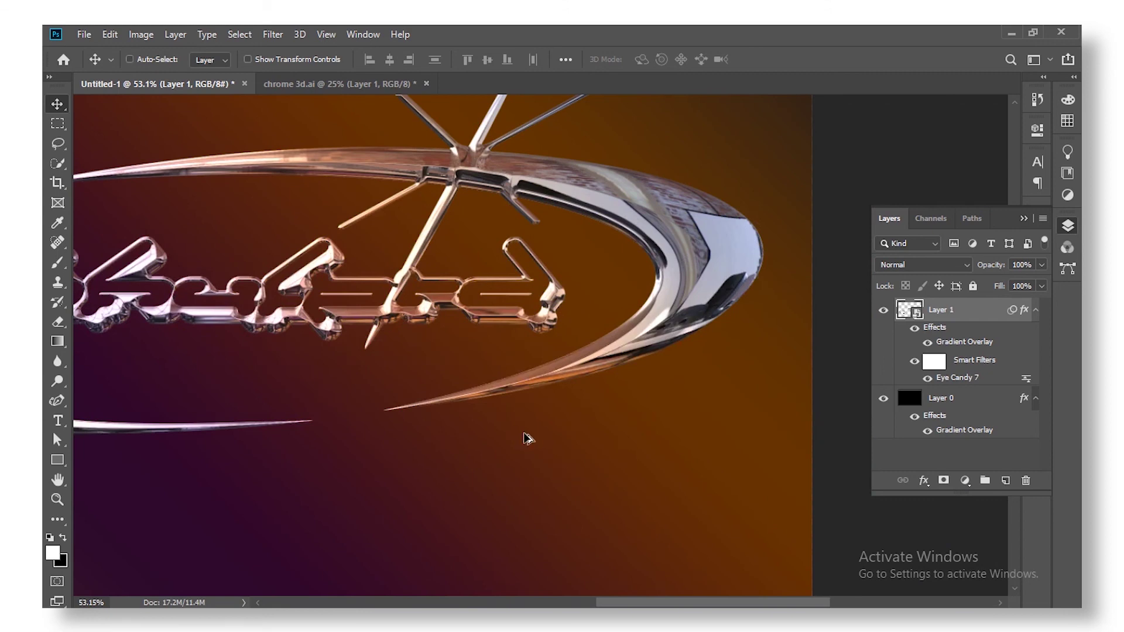
scroll(529, 439, "down", 3)
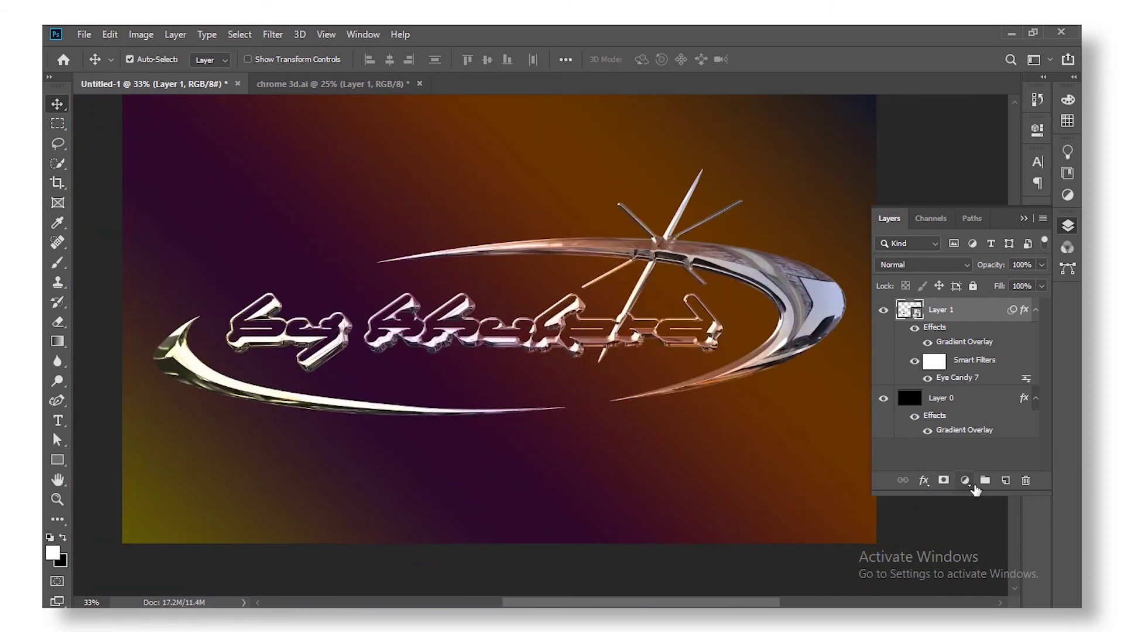
Add a new layer above Layer 1 and fill it with 50% Gray in Normal mode at 100% opacity.
left_click(1007, 482)
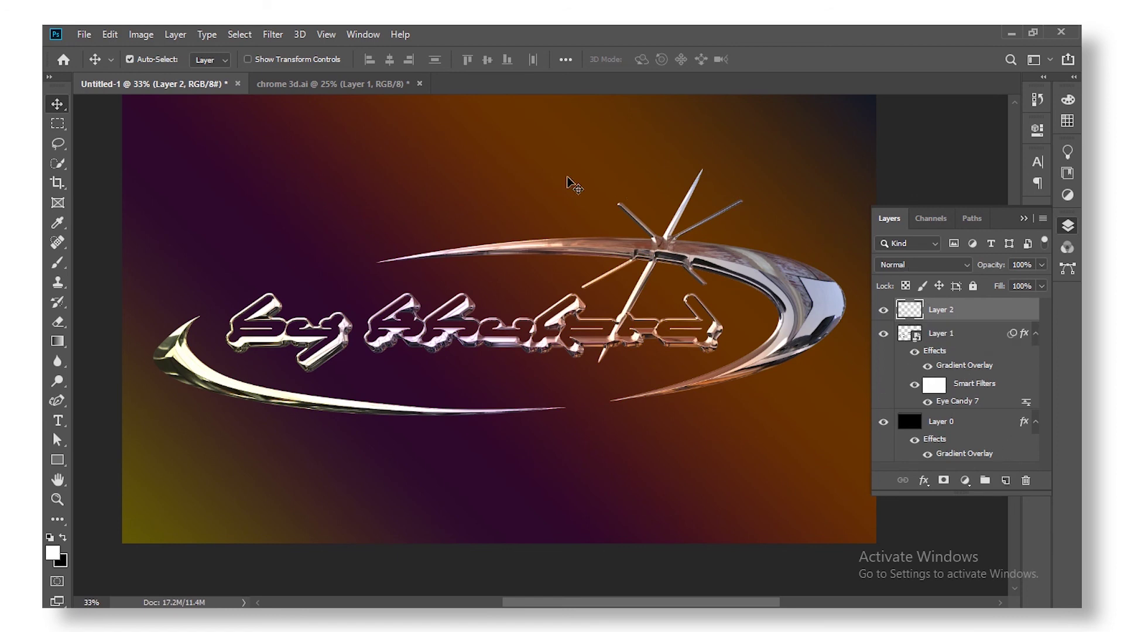
left_click(109, 35)
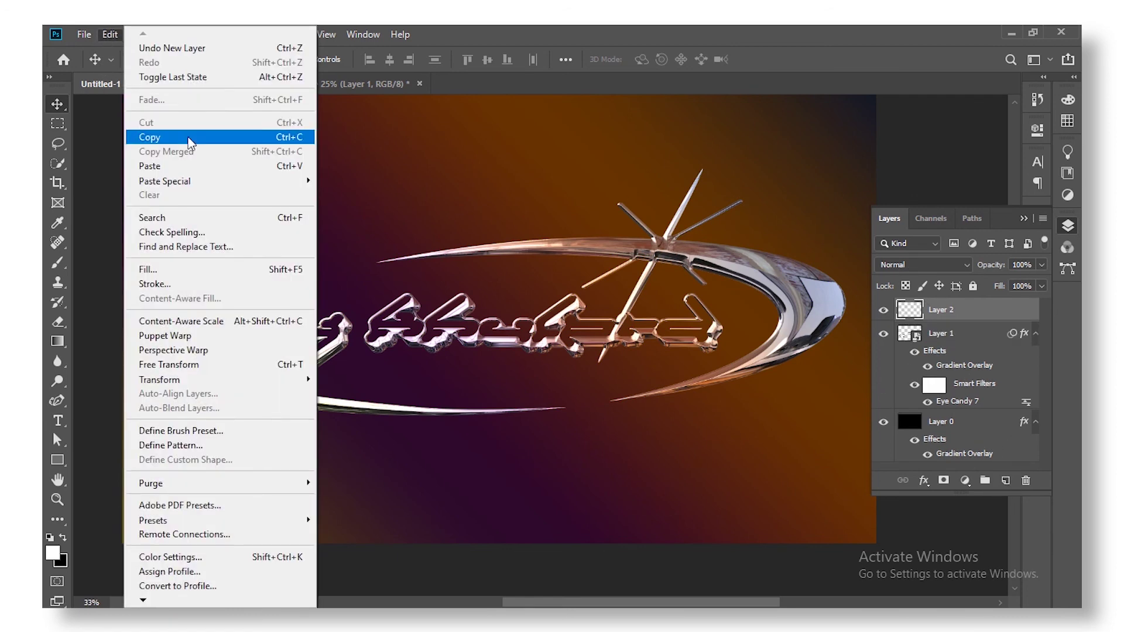
left_click(207, 271)
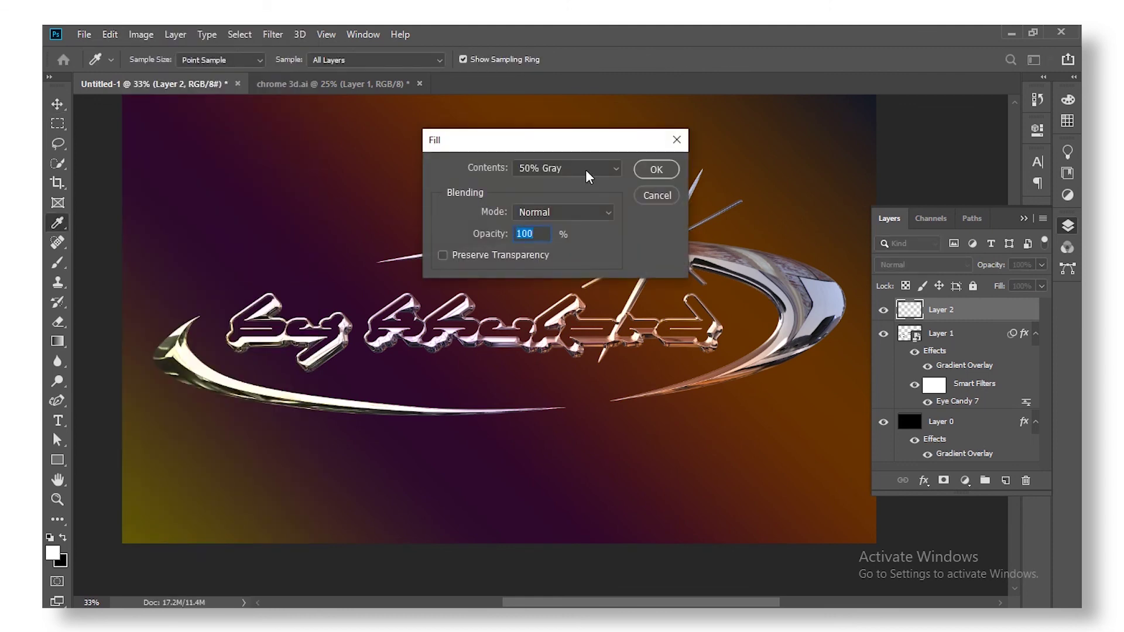
left_click(588, 170)
left_click(609, 297)
left_click(658, 169)
key("v")
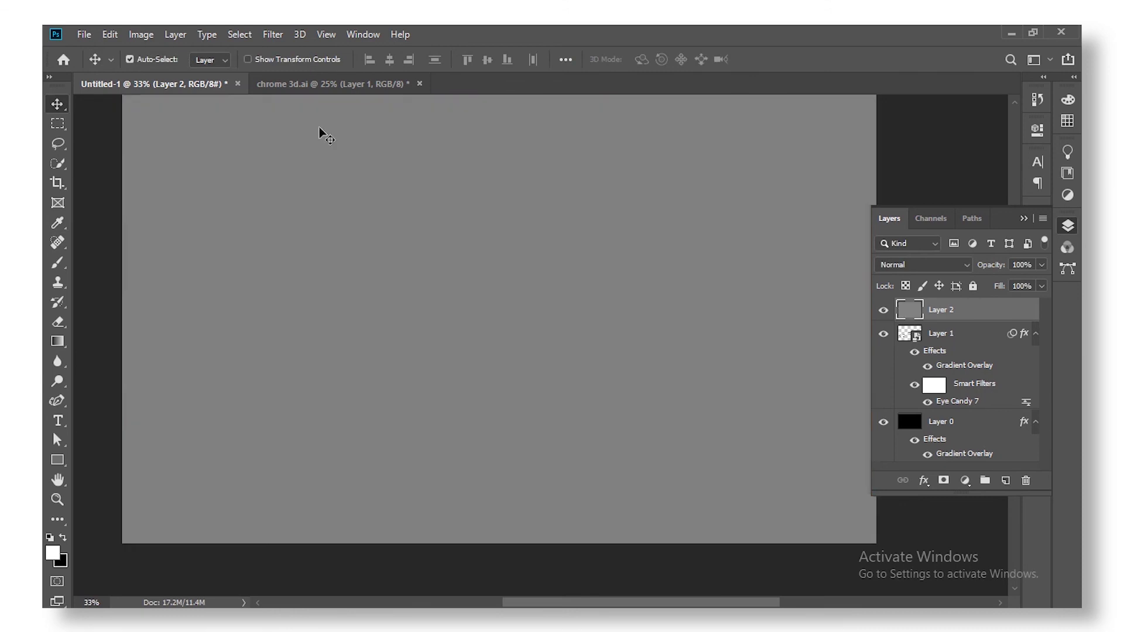
Apply the Add Noise filter to the gray layer with a 20% amount and Gaussian distribution.
left_click(275, 36)
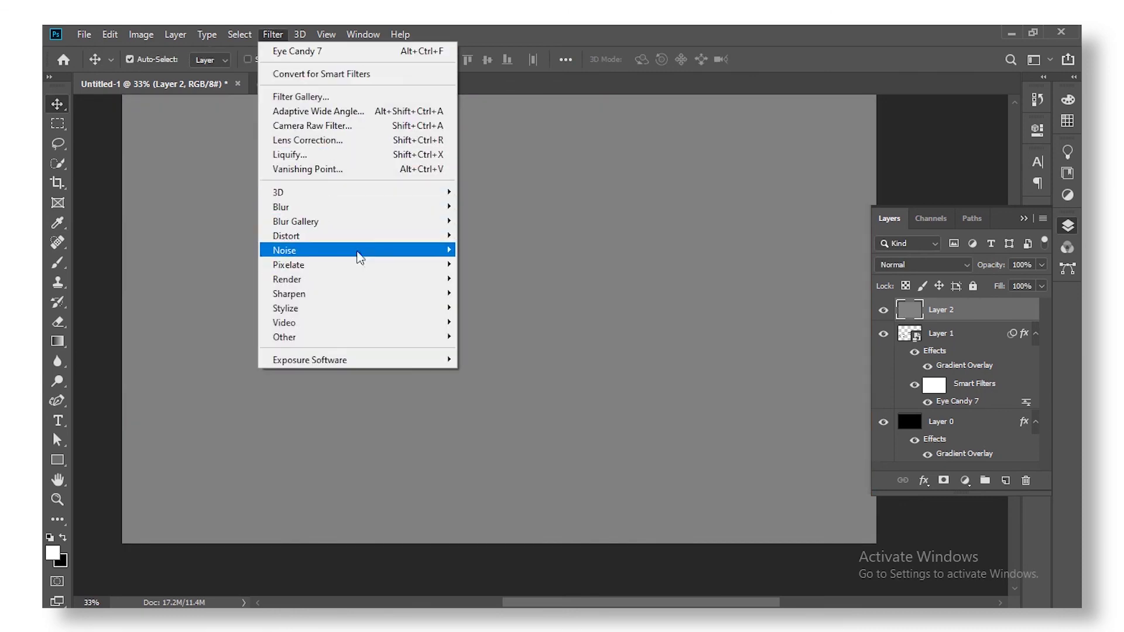
mouse_move(363, 253)
left_click(471, 252)
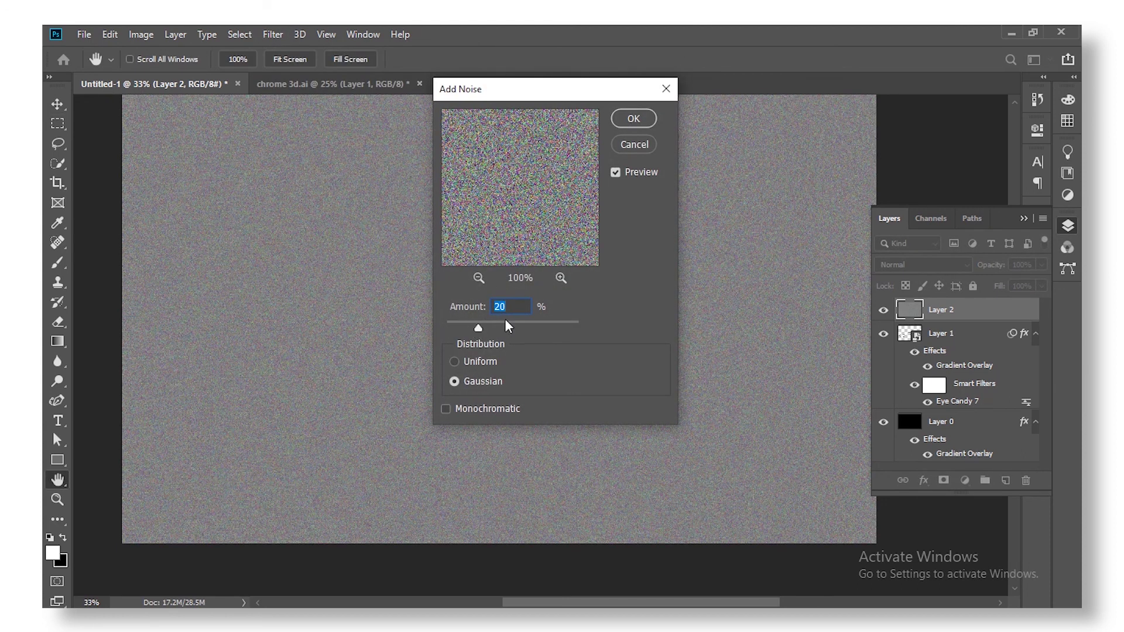
left_click(618, 123)
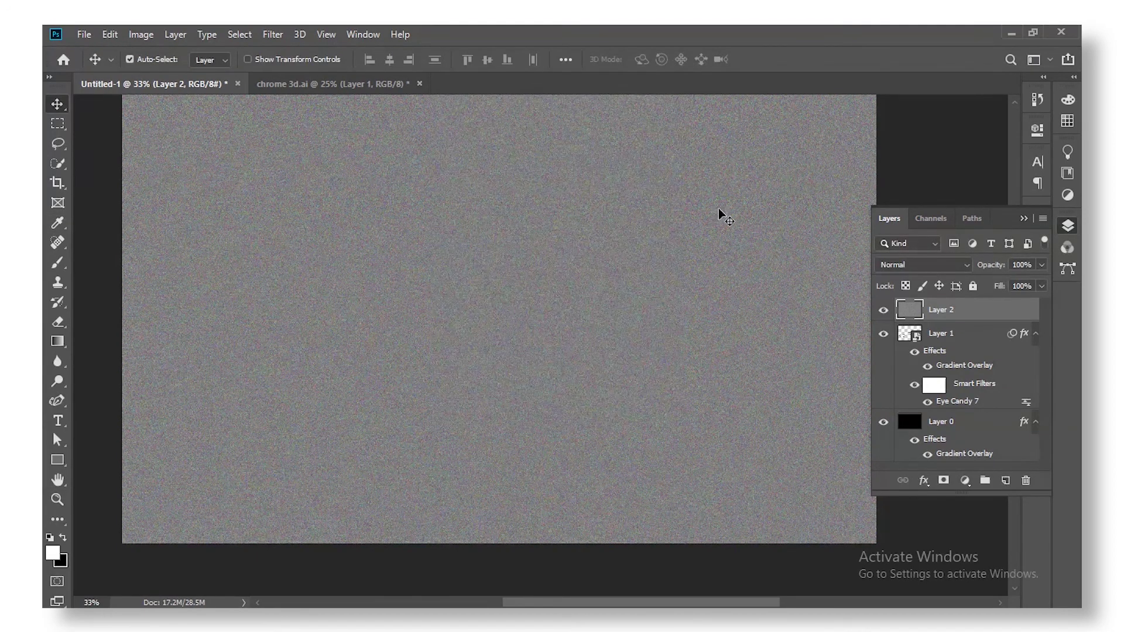
Set the noise layer's blend mode to Soft Light and lower its opacity to 42%.
left_click(931, 270)
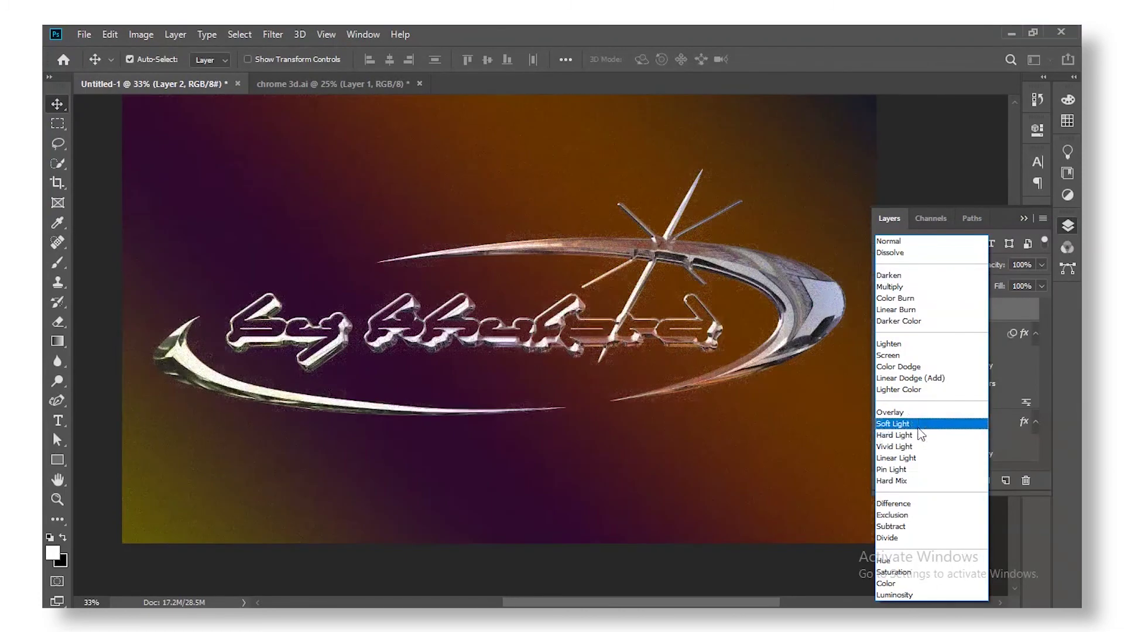
left_click(924, 426)
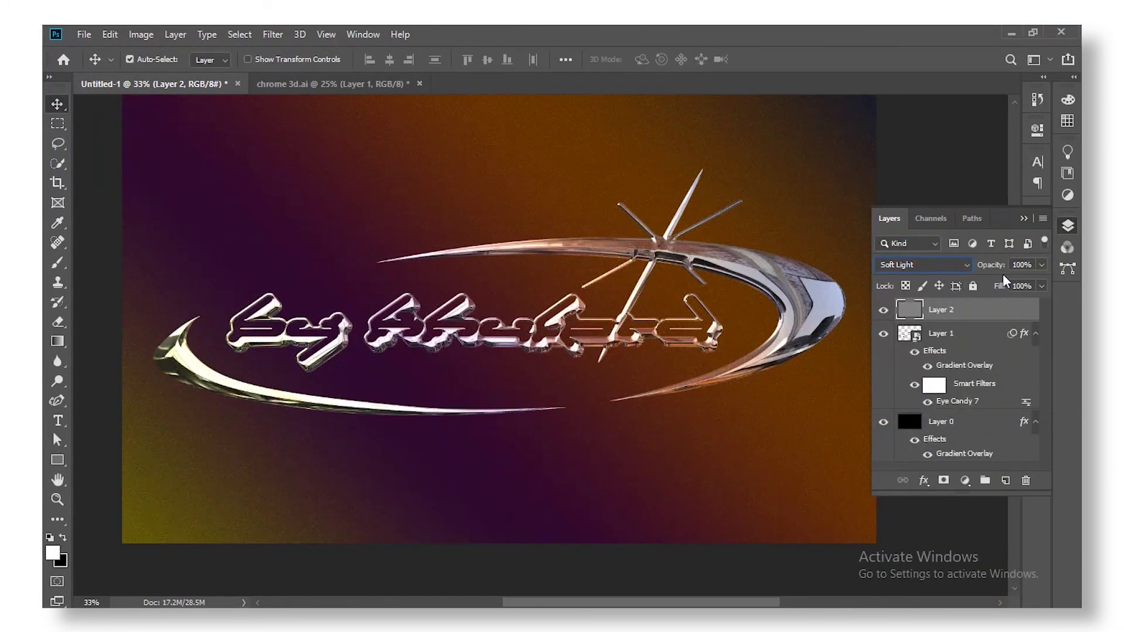
left_click_drag(994, 266, 953, 250)
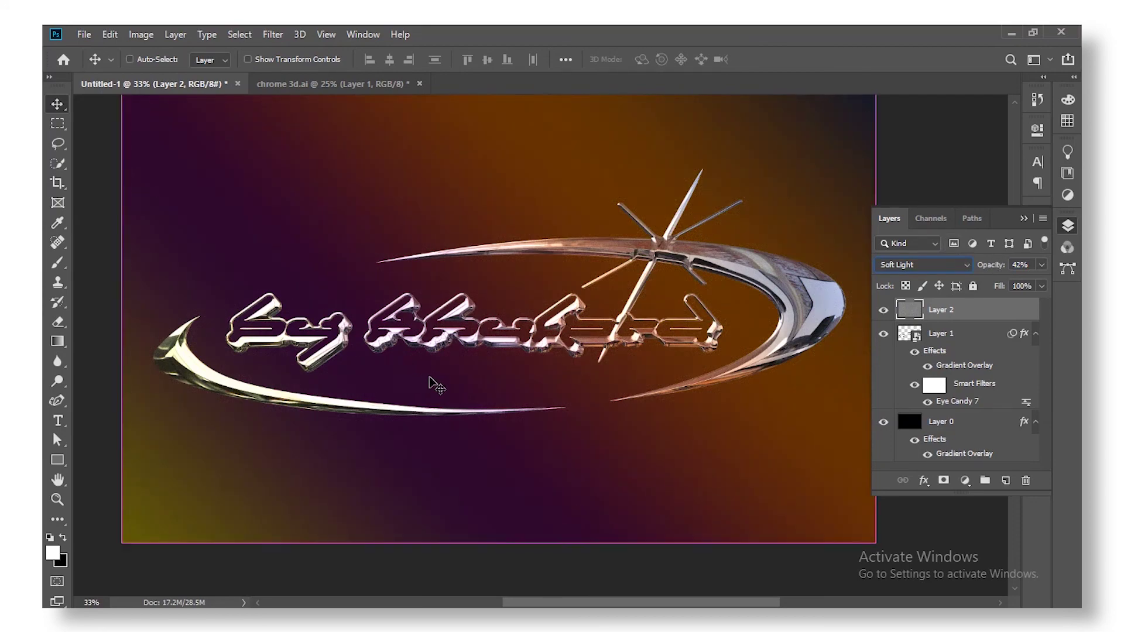
Examine the noise texture over the chrome lettering, star and gradient background, both up close and across the whole artwork.
key("ctrl")
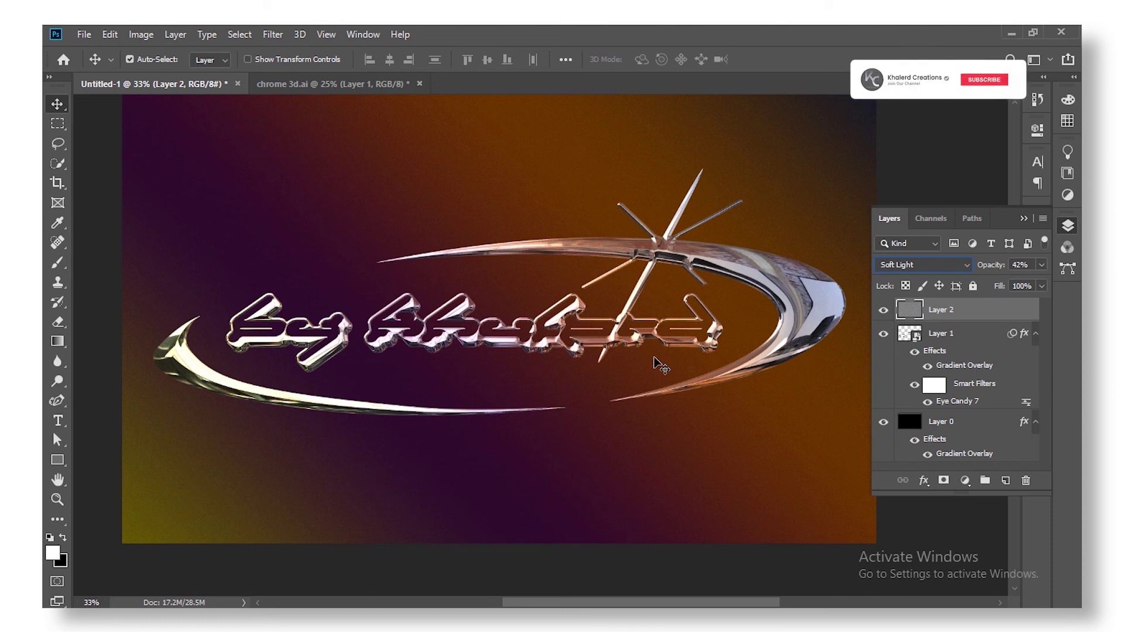
key("ctrl")
scroll(736, 503, "up", 1)
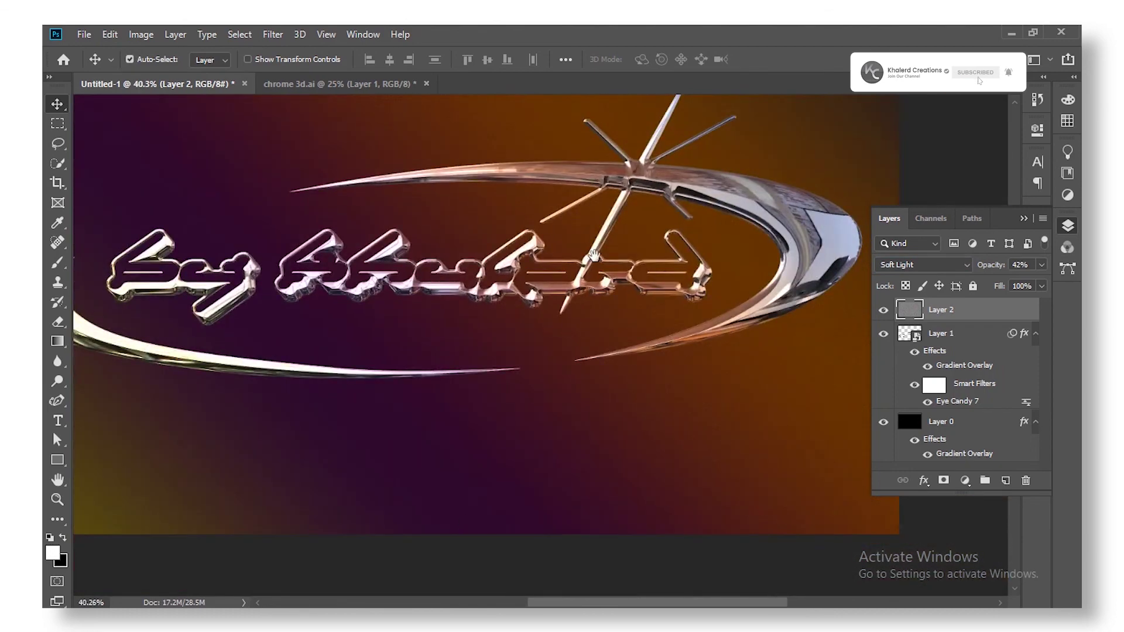
scroll(594, 256, "down", 2)
scroll(663, 364, "up", 1)
scroll(663, 364, "up", 1)
scroll(663, 364, "up", 1)
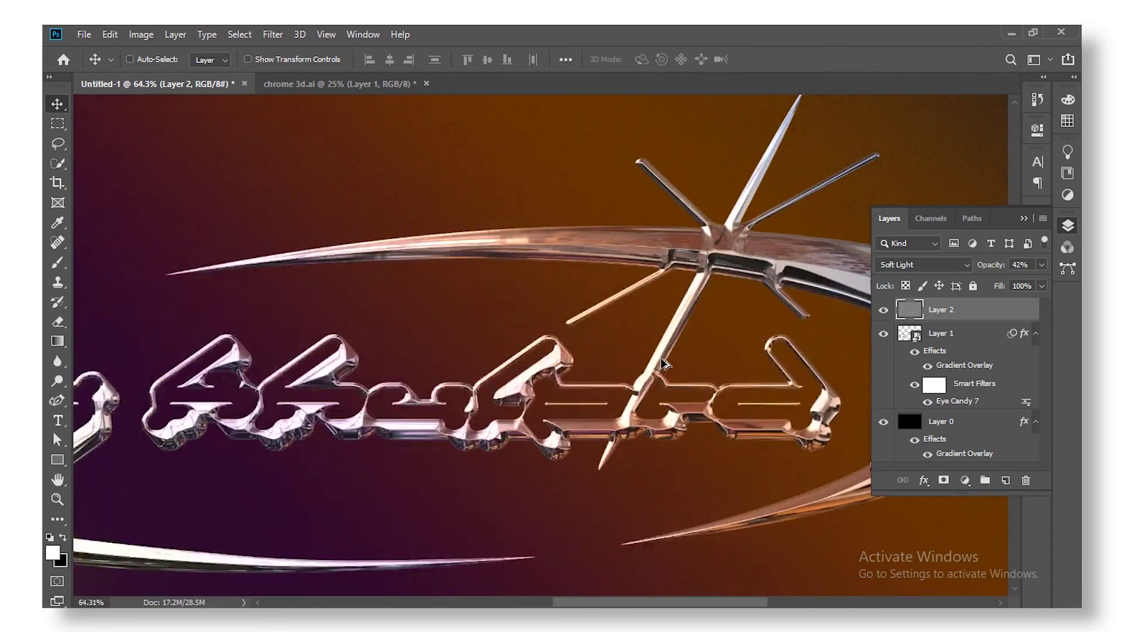
scroll(663, 364, "down", 2)
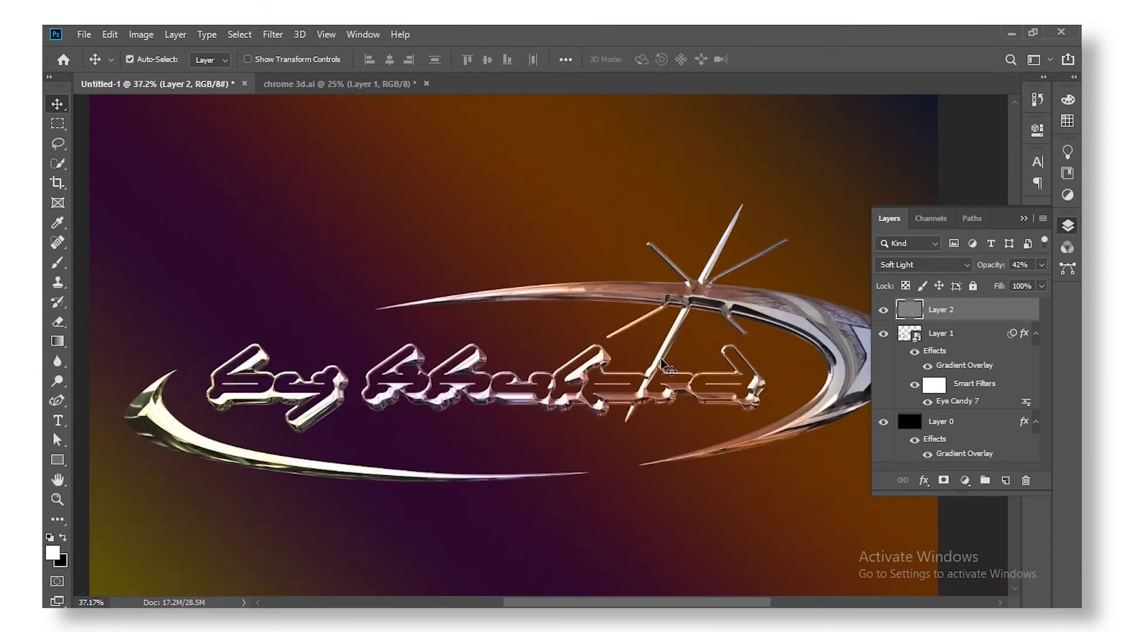
scroll(664, 365, "up", 3)
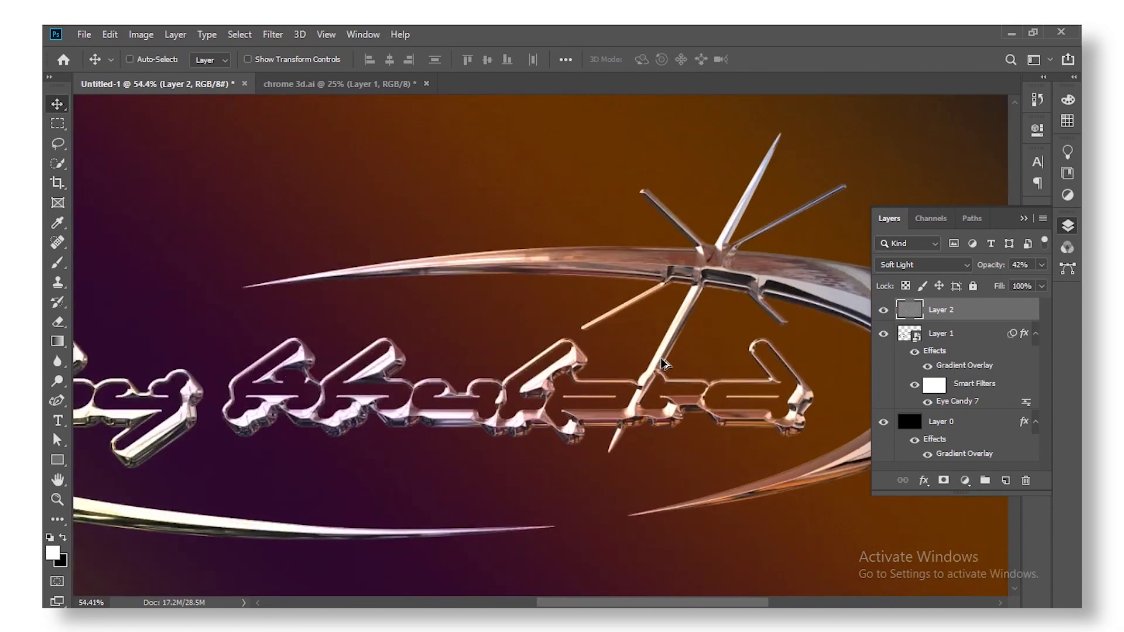
scroll(664, 365, "down", 2)
scroll(663, 364, "down", 3)
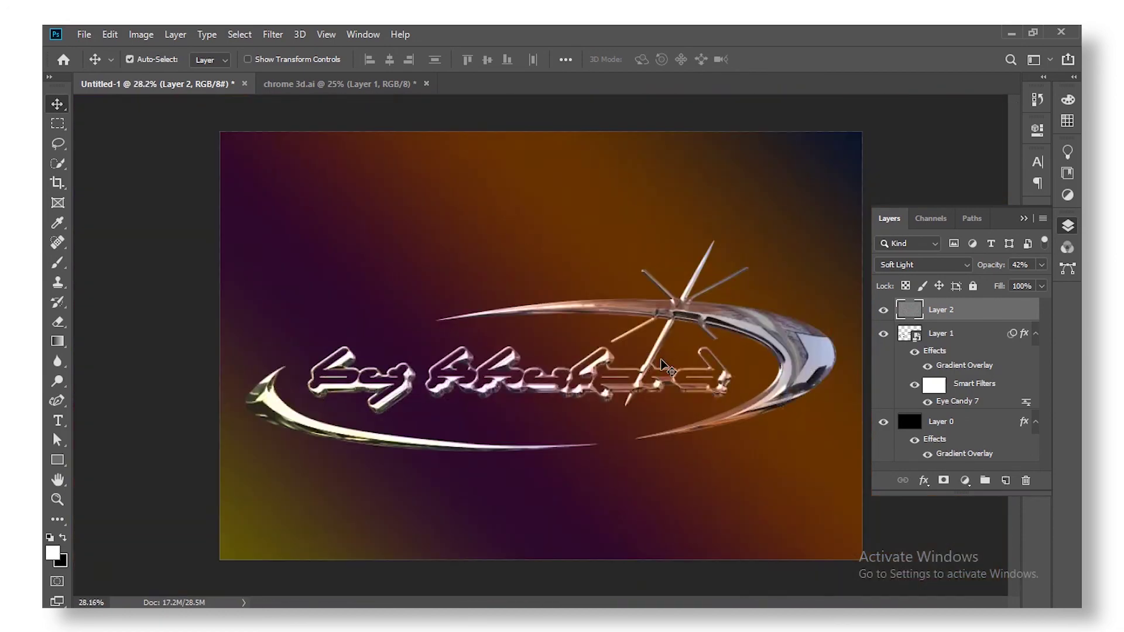
scroll(663, 364, "up", 4)
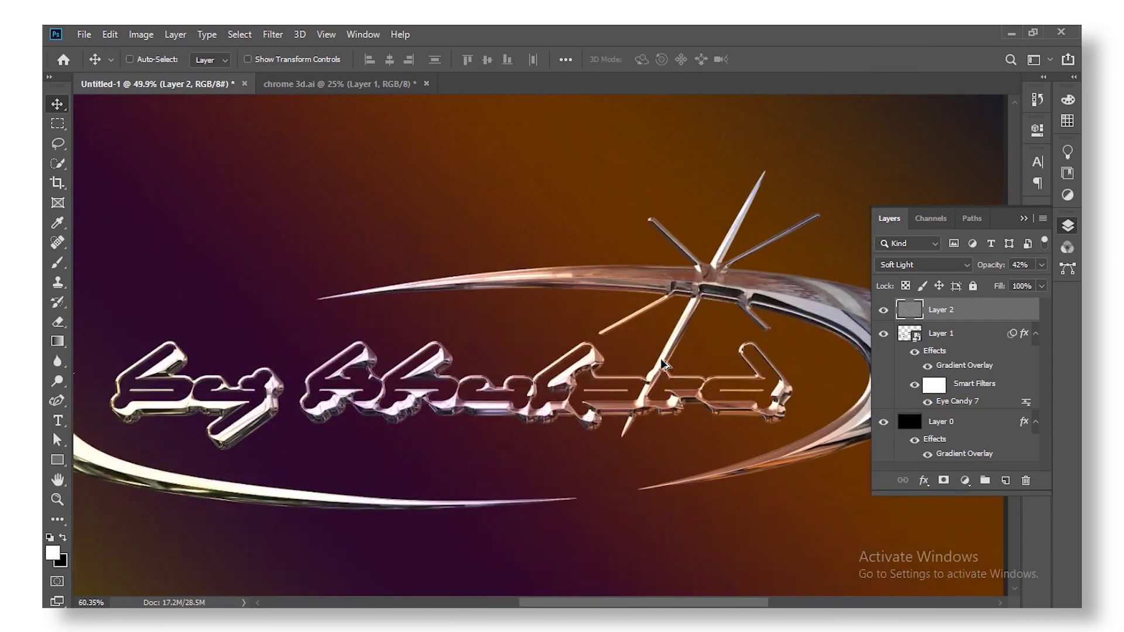
scroll(663, 364, "down", 3)
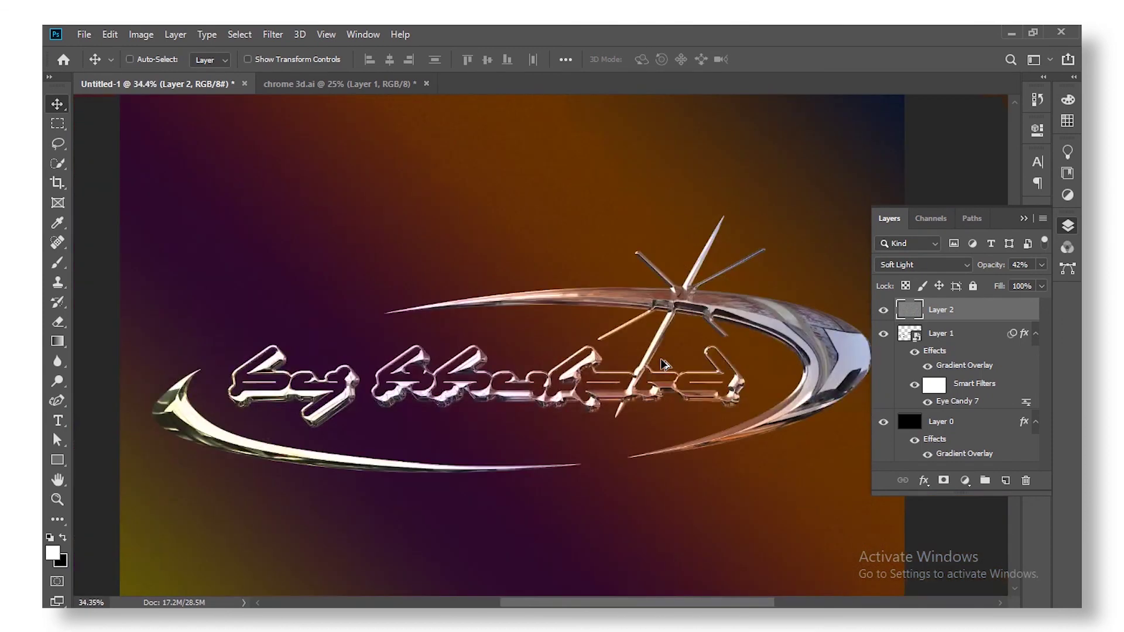